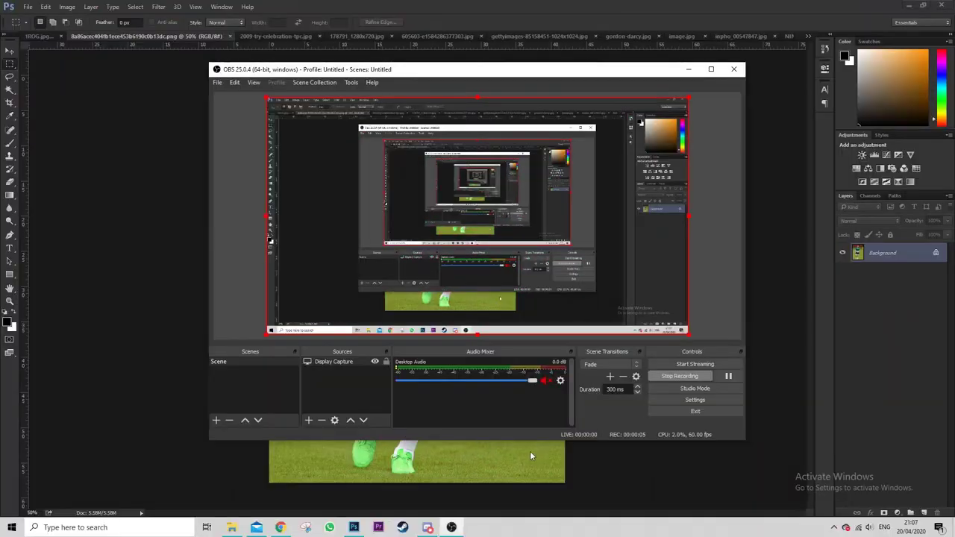
# Lasso the first player's upper body onto a new layer, hide the Background, and add a mask
pyautogui.click(543, 446)
pyautogui.click(10, 77)
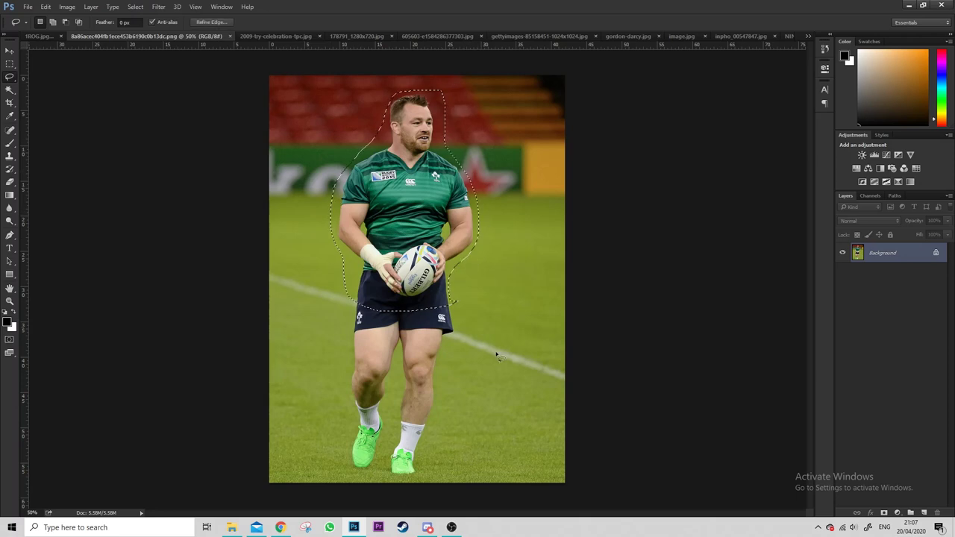
pyautogui.hotkey('ctrl', 'j')
pyautogui.click(842, 271)
pyautogui.click(882, 513)
pyautogui.press('b')
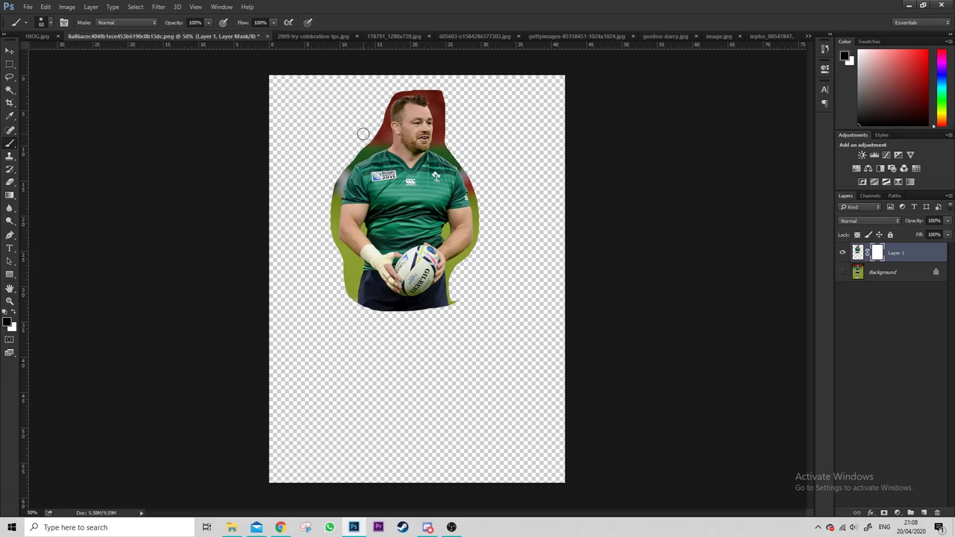
# Adjust brush hardness and paint out the red fringe by the head and green fringe along the arm
pyautogui.click(43, 23)
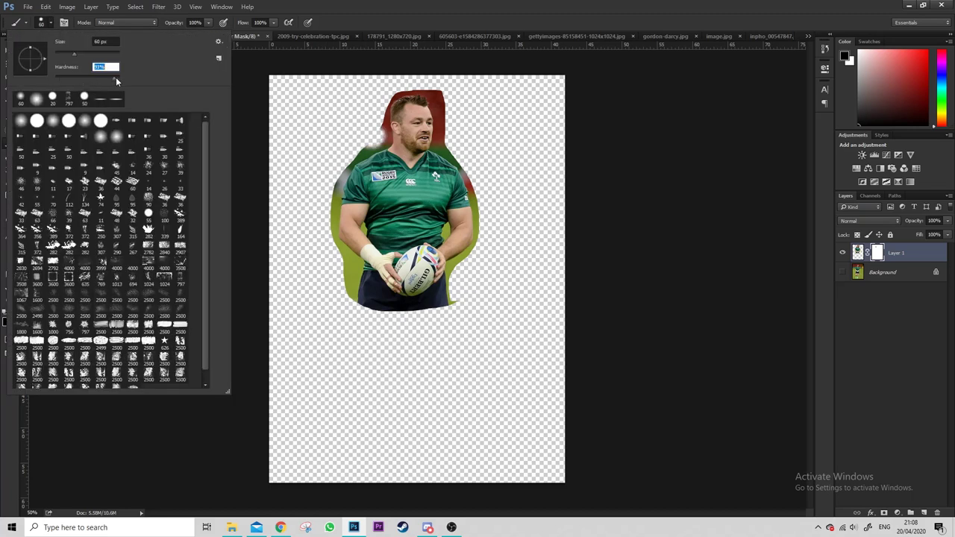
pyautogui.click(374, 138)
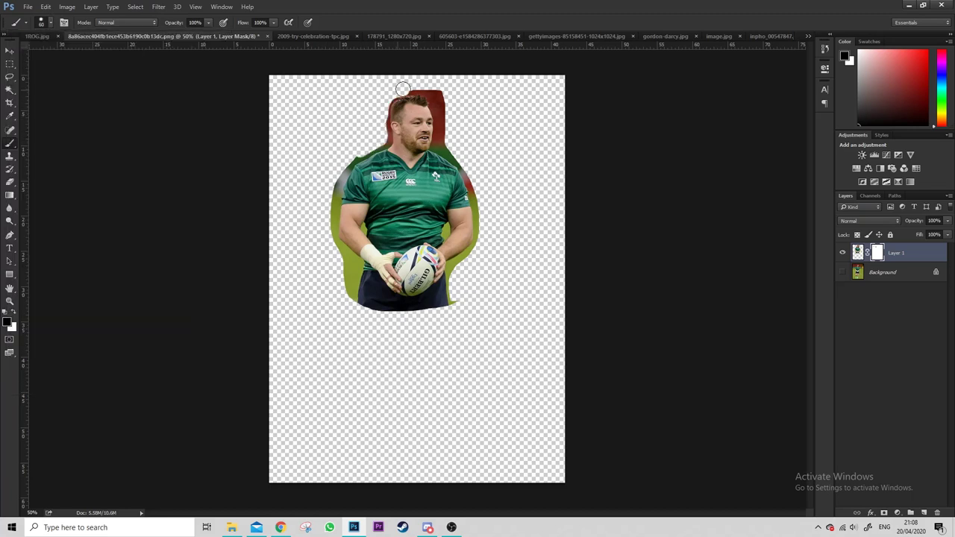
pyautogui.moveTo(443, 124); pyautogui.dragTo(459, 161)
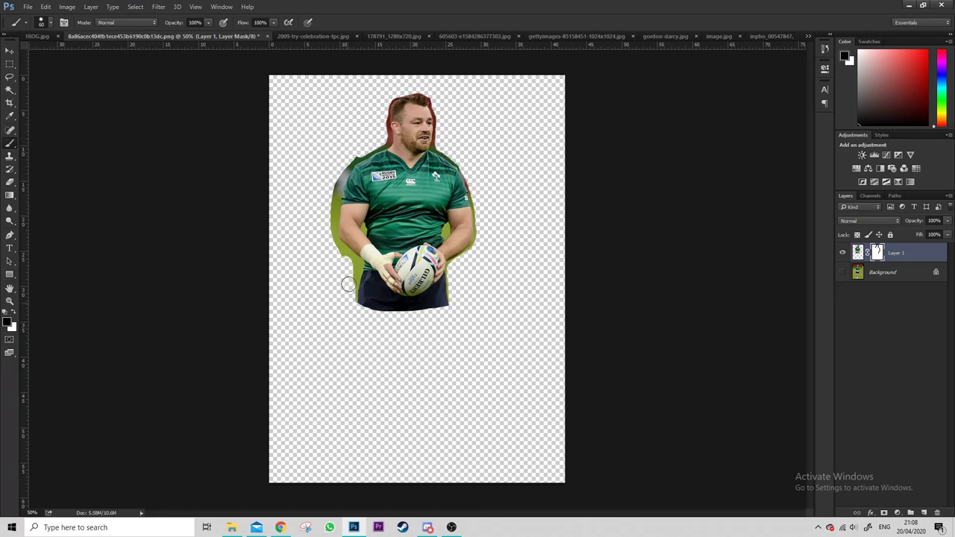
pyautogui.hotkey('ctrl', '+')
pyautogui.moveTo(255, 107); pyautogui.dragTo(271, 232)
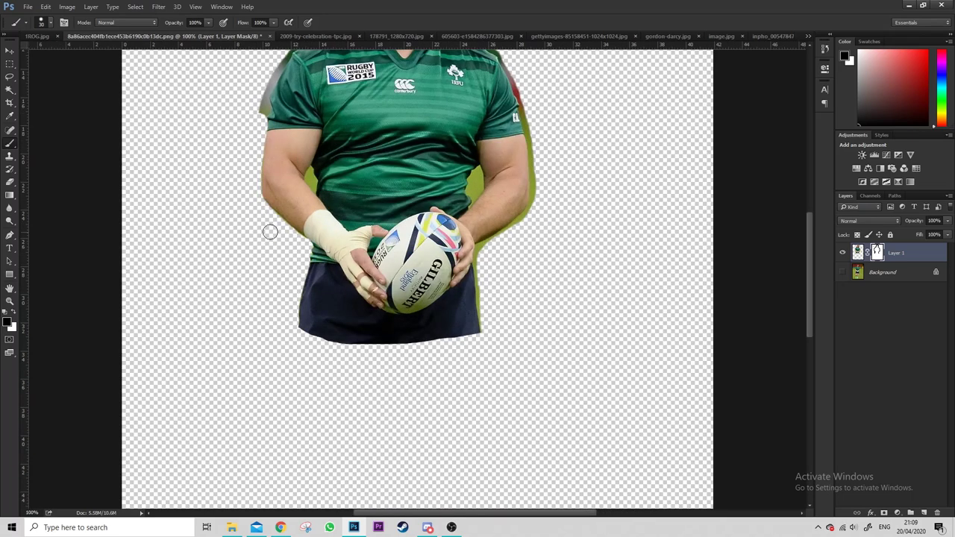
pyautogui.press('w')
pyautogui.click(310, 180)
pyautogui.press('b')
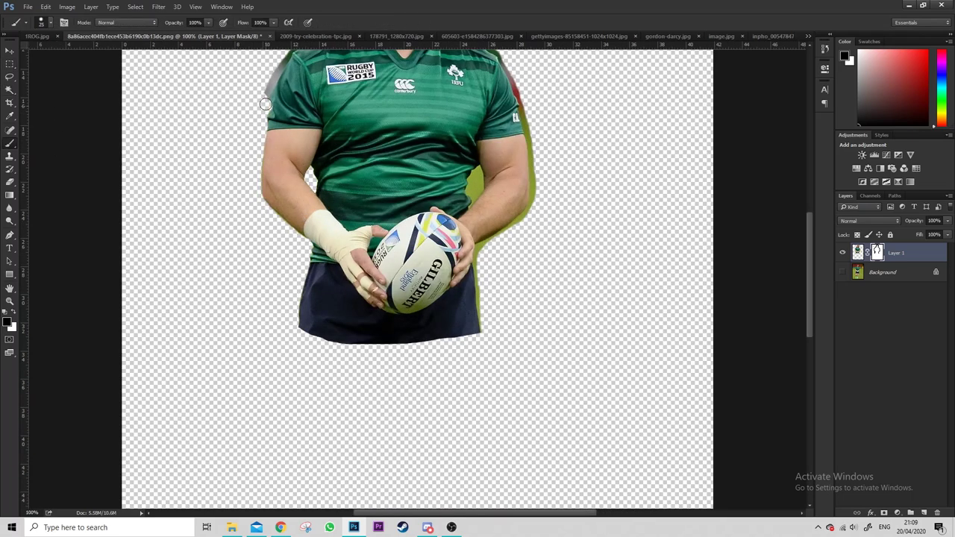
# Select and mask out the leftover green patches beside the player's arm
pyautogui.scroll(3, 266, 112)
pyautogui.scroll(4, 266, 181)
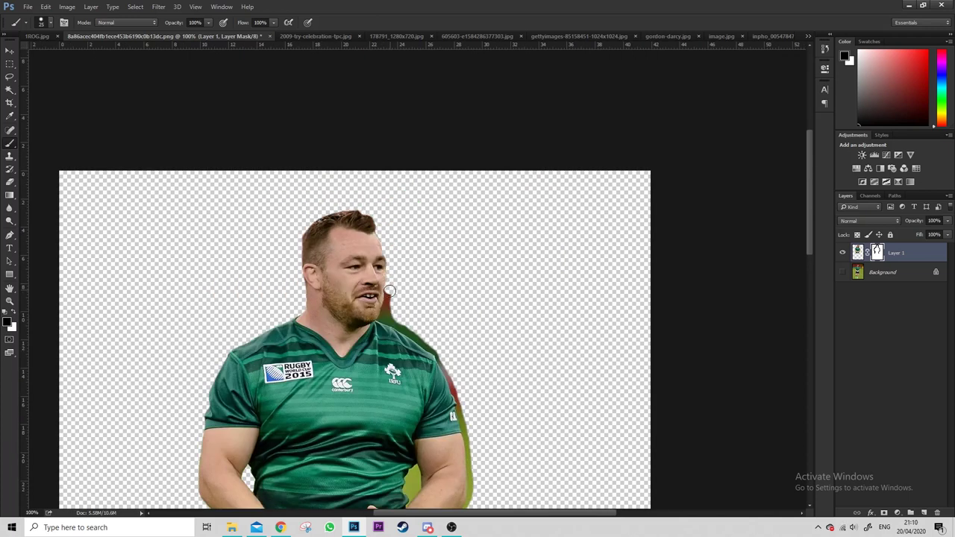
pyautogui.press('x')
pyautogui.press('x')
pyautogui.press('x')
pyautogui.scroll(3, 364, 361)
pyautogui.press('x')
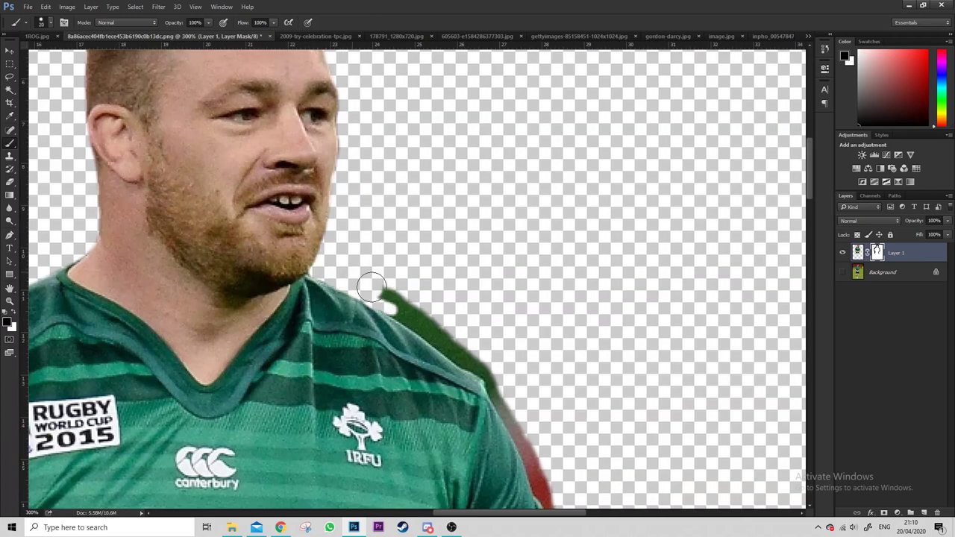
pyautogui.scroll(1, 395, 302)
pyautogui.scroll(-2, 399, 313)
pyautogui.scroll(-3, 418, 336)
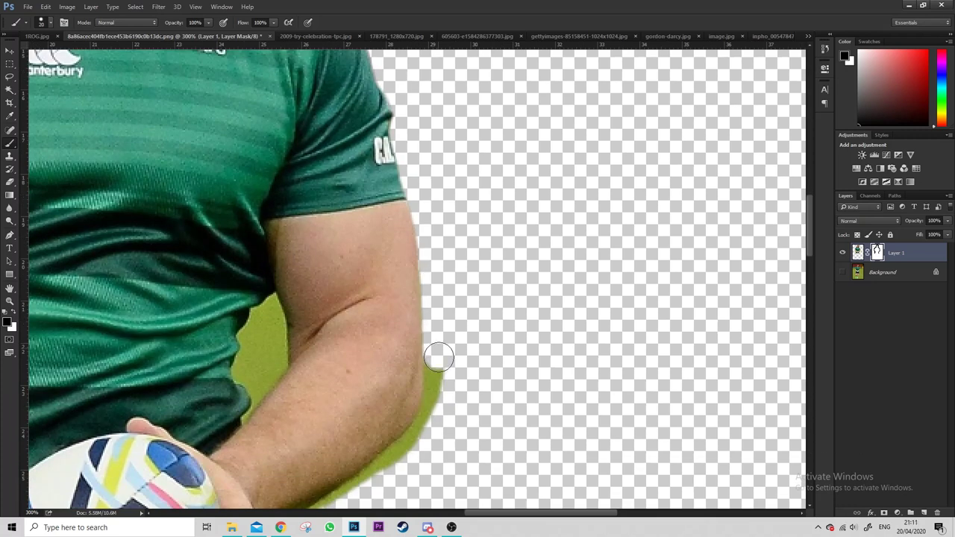
pyautogui.scroll(-3, 395, 336)
pyautogui.press('w')
pyautogui.click(326, 203)
pyautogui.press('b')
pyautogui.moveTo(326, 203); pyautogui.dragTo(312, 185)
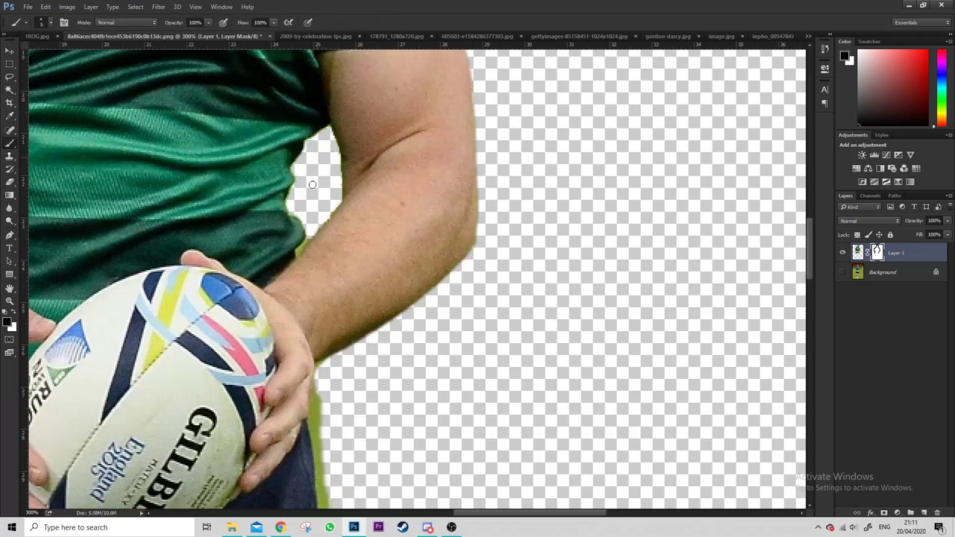
pyautogui.scroll(-3, 310, 252)
pyautogui.moveTo(320, 426); pyautogui.dragTo(298, 239)
# Zoom out to the whole cut-out and apply the layer mask permanently
pyautogui.hotkey('ctrl', '-')
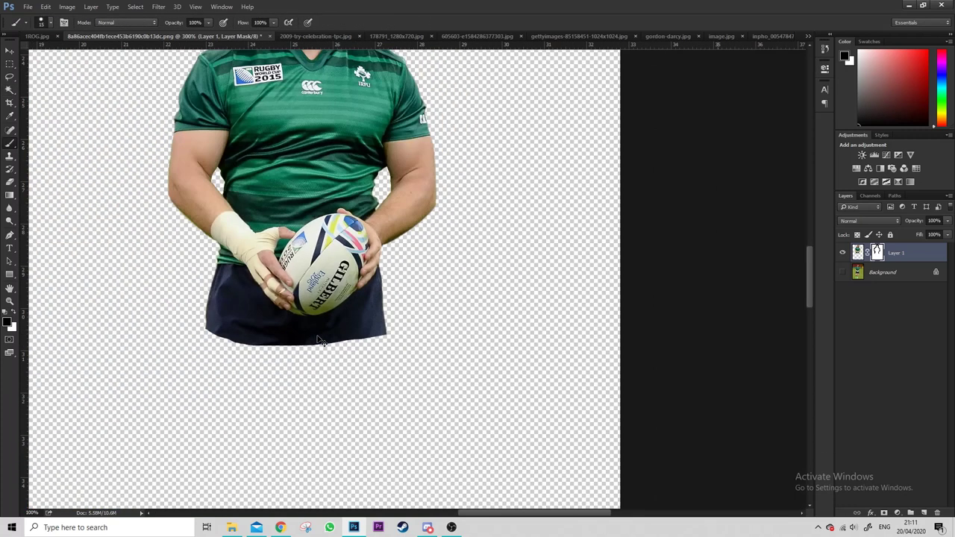
pyautogui.hotkey('ctrl', '-')
pyautogui.rightClick(877, 252)
pyautogui.click(884, 274)
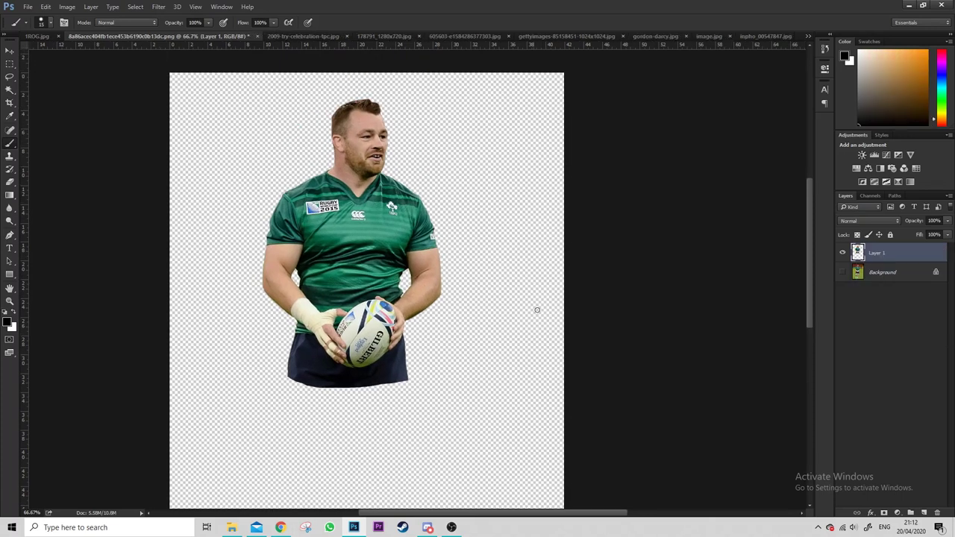
# In Camera Raw, set Clarity +33, boost Vibrance, lower Saturation, and darken Shadows to -21
pyautogui.click(164, 5)
pyautogui.press('Escape')
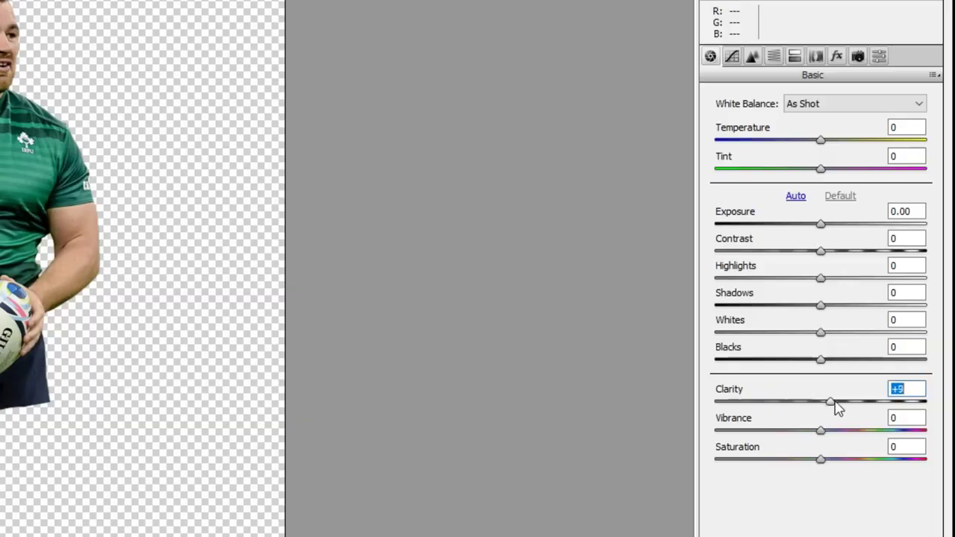
pyautogui.moveTo(833, 405); pyautogui.dragTo(857, 403)
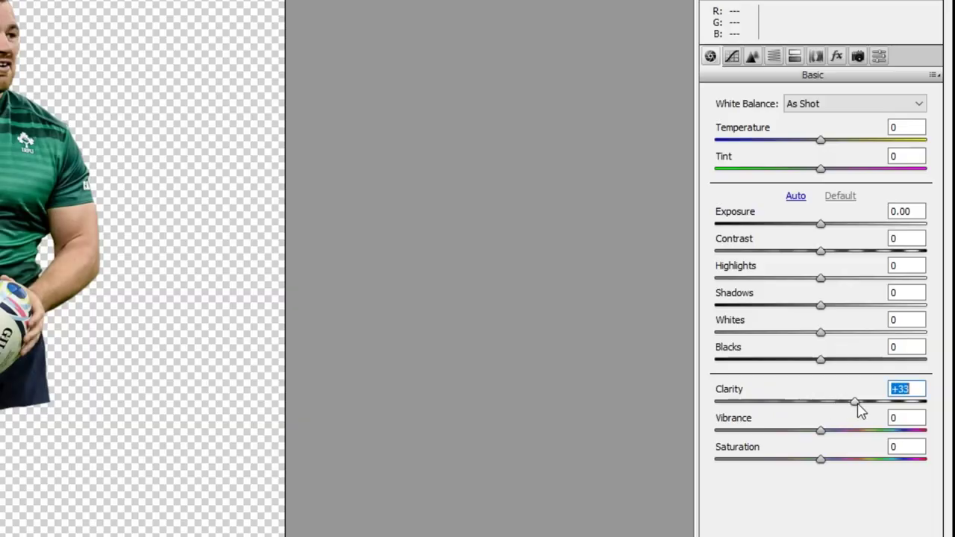
pyautogui.moveTo(820, 431)
pyautogui.mouseDown()
pyautogui.moveTo(836, 430)
pyautogui.moveTo(813, 459)
pyautogui.mouseUp()
pyautogui.moveTo(820, 305); pyautogui.dragTo(798, 305)
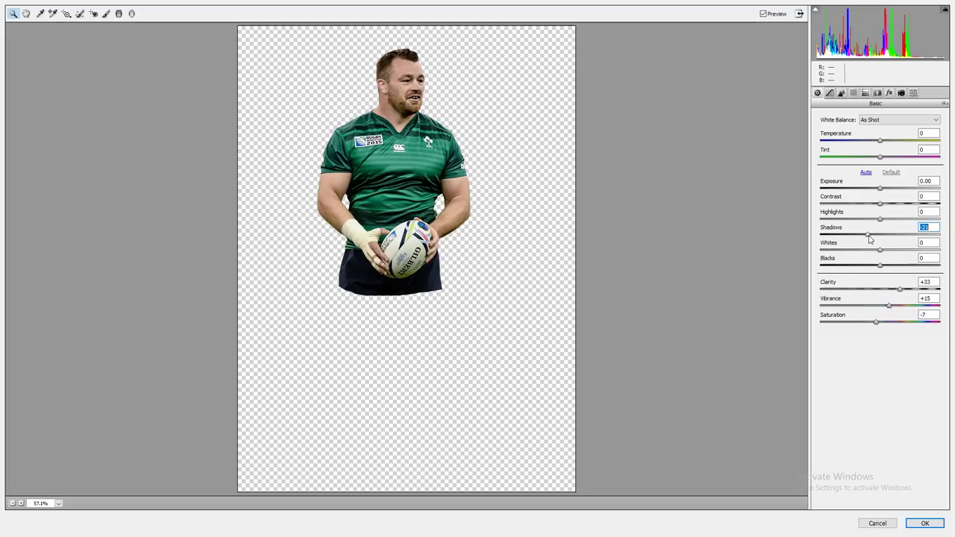
# Raise Exposure to +0.30 and Highlights to +19, adjust sharpening, and apply the grade
pyautogui.moveTo(881, 189); pyautogui.dragTo(900, 207)
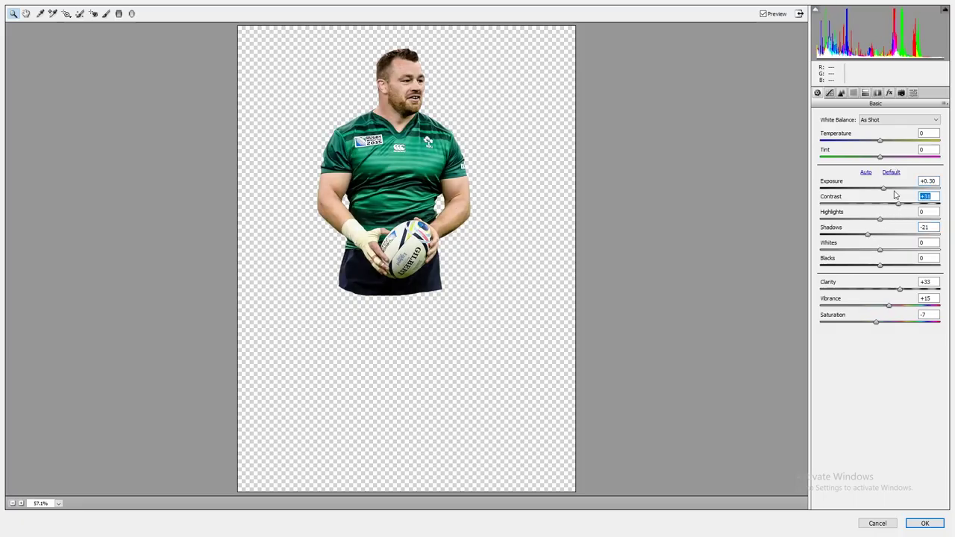
pyautogui.moveTo(880, 220)
pyautogui.mouseDown()
pyautogui.moveTo(890, 224)
pyautogui.moveTo(888, 254)
pyautogui.moveTo(875, 268)
pyautogui.mouseUp()
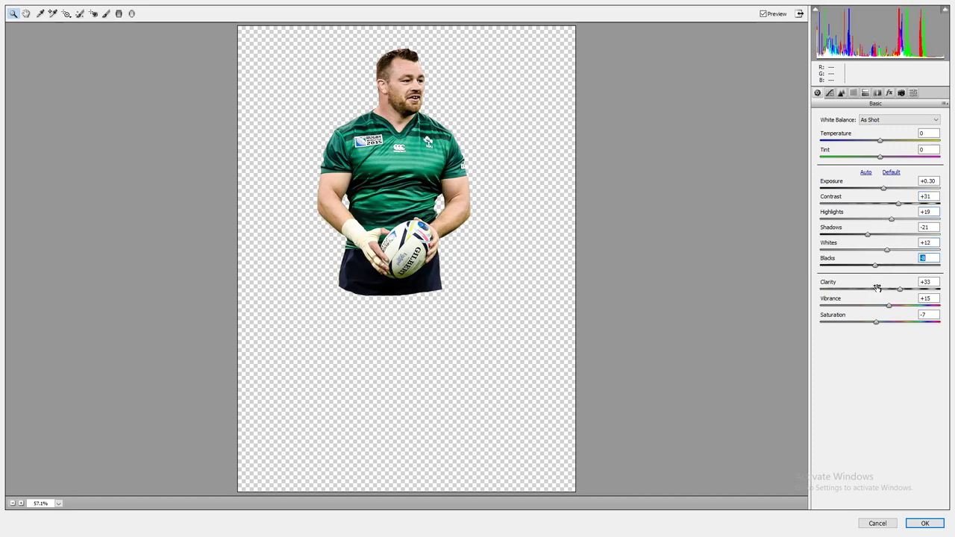
pyautogui.click(843, 93)
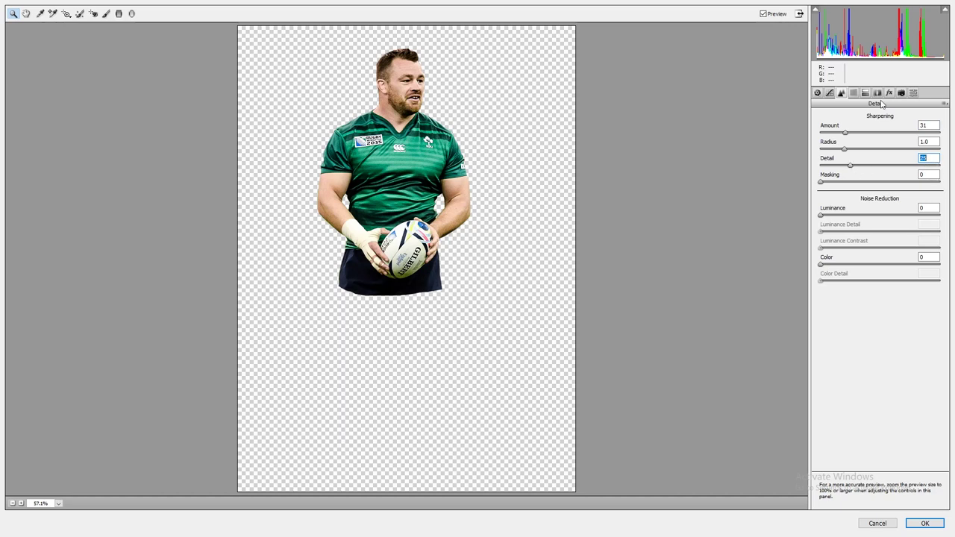
pyautogui.click(924, 523)
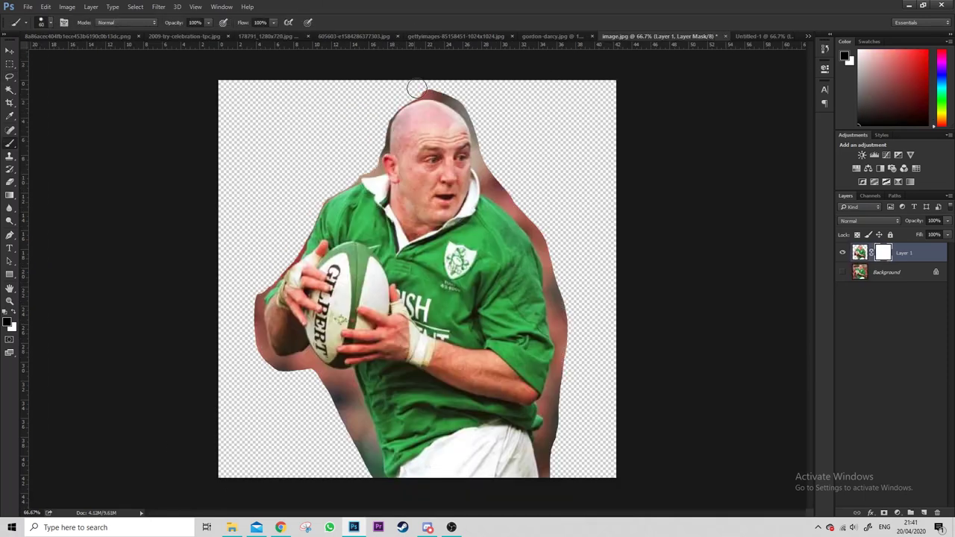
# Paint out the reddish halo along the bald player's arm, torso, forearm, shoulder and neck
pyautogui.moveTo(260, 351); pyautogui.dragTo(488, 124)
pyautogui.moveTo(541, 474); pyautogui.dragTo(547, 291)
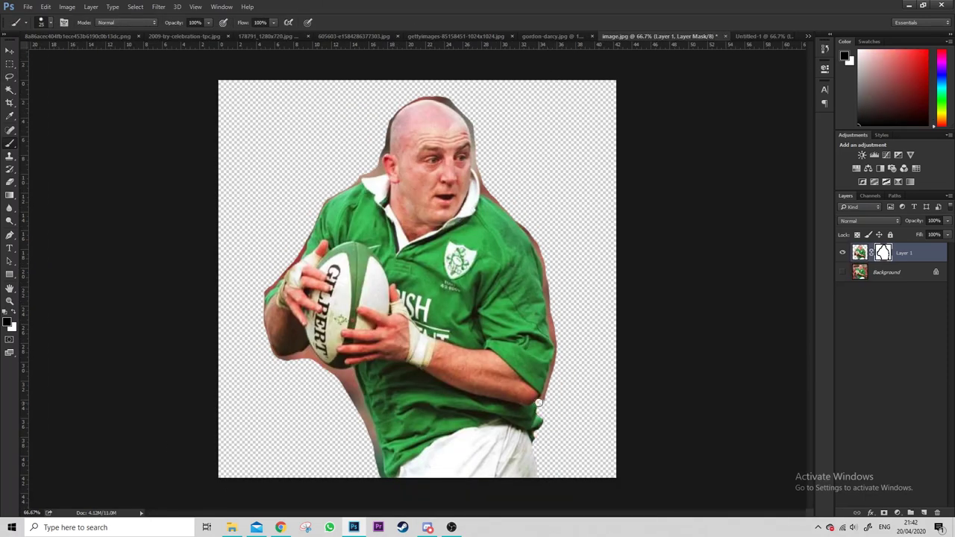
pyautogui.moveTo(377, 472); pyautogui.dragTo(314, 422)
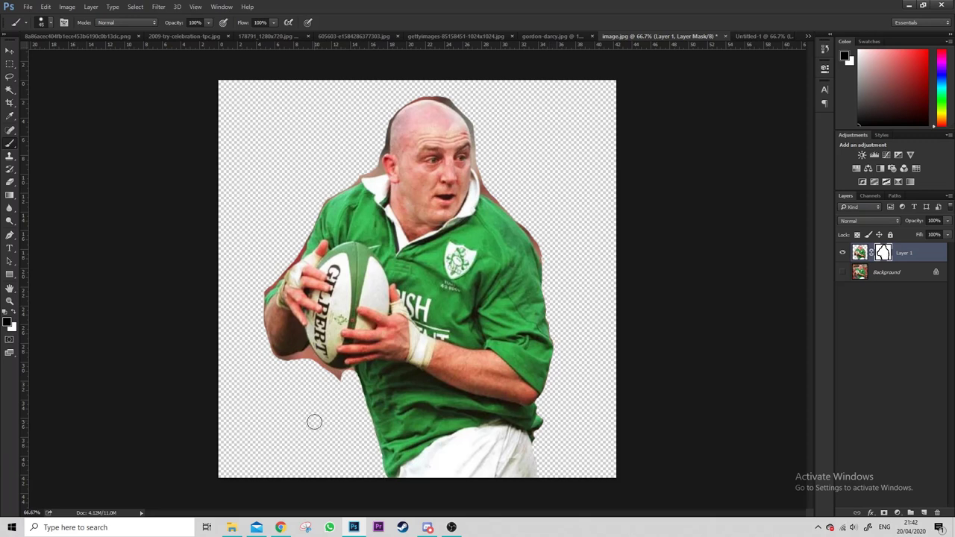
pyautogui.moveTo(259, 290); pyautogui.dragTo(288, 228)
pyautogui.moveTo(282, 356); pyautogui.dragTo(341, 373)
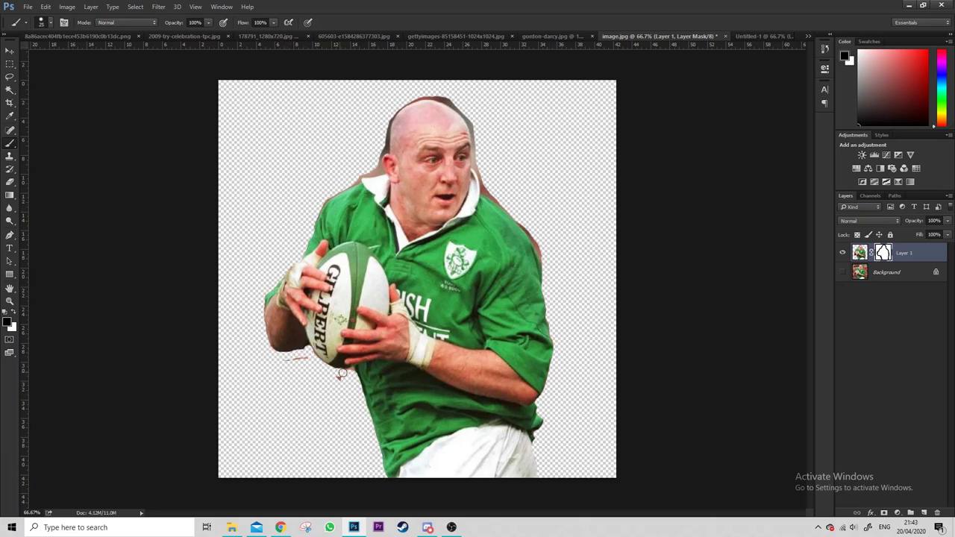
pyautogui.moveTo(545, 258); pyautogui.dragTo(500, 202)
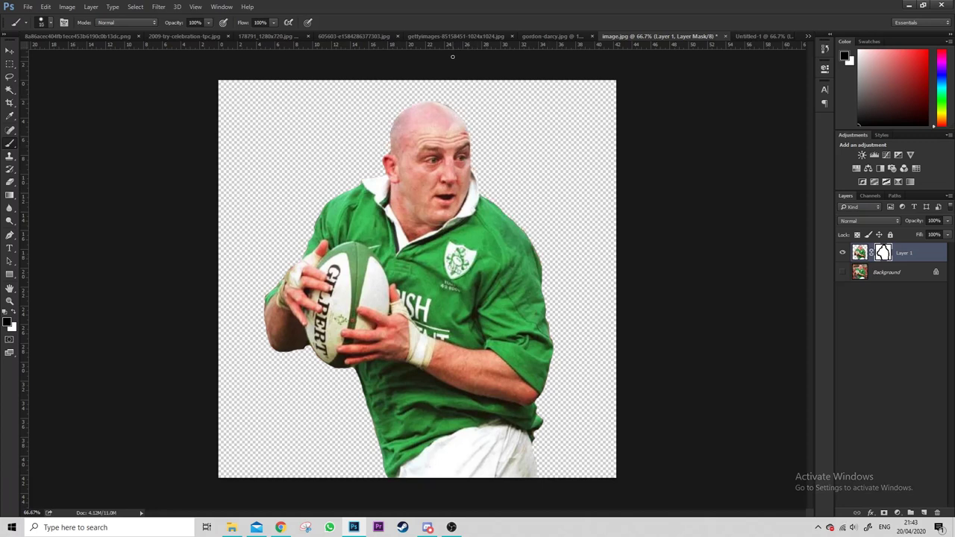
pyautogui.click(158, 6)
# In Camera Raw Detail, set sharpening Detail and Masking to 0 and lower the Amount
pyautogui.click(889, 279)
pyautogui.click(841, 93)
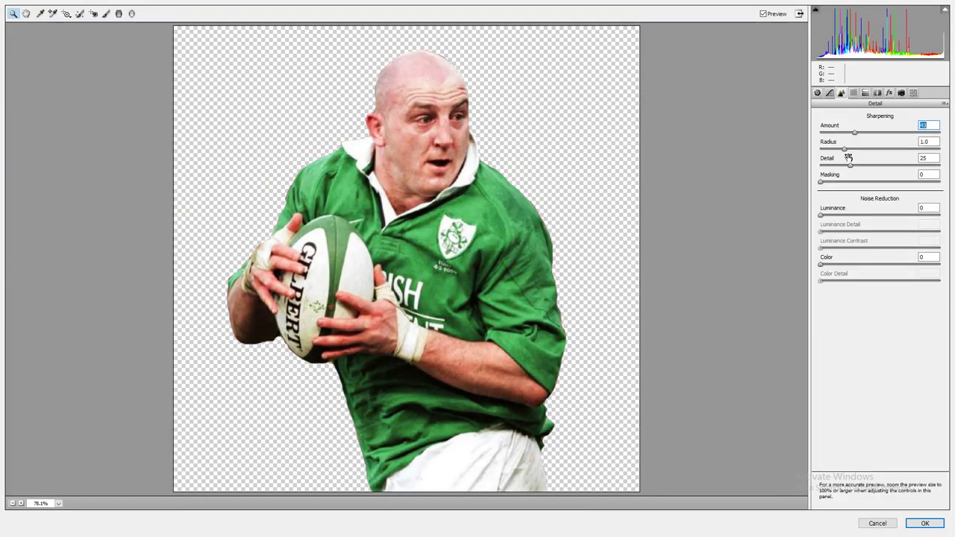
pyautogui.moveTo(852, 166); pyautogui.dragTo(819, 184)
pyautogui.moveTo(948, 191); pyautogui.dragTo(824, 179)
pyautogui.moveTo(942, 137); pyautogui.dragTo(848, 150)
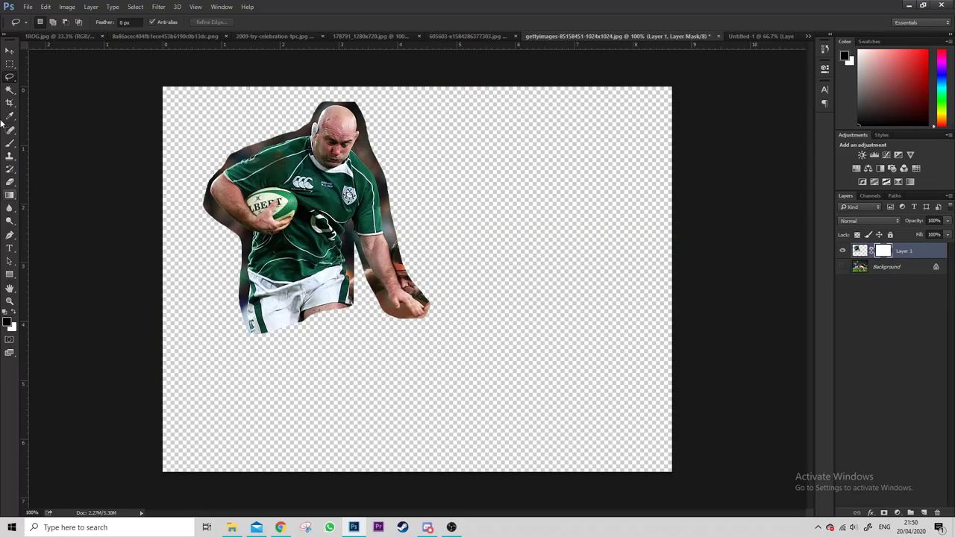
# Paint out the dark fringe along the player's outline, forearm, and between torso and arm
pyautogui.click(9, 143)
pyautogui.moveTo(209, 165)
pyautogui.mouseDown()
pyautogui.moveTo(294, 120)
pyautogui.moveTo(411, 242)
pyautogui.moveTo(407, 263)
pyautogui.mouseUp()
pyautogui.moveTo(237, 330); pyautogui.dragTo(233, 237)
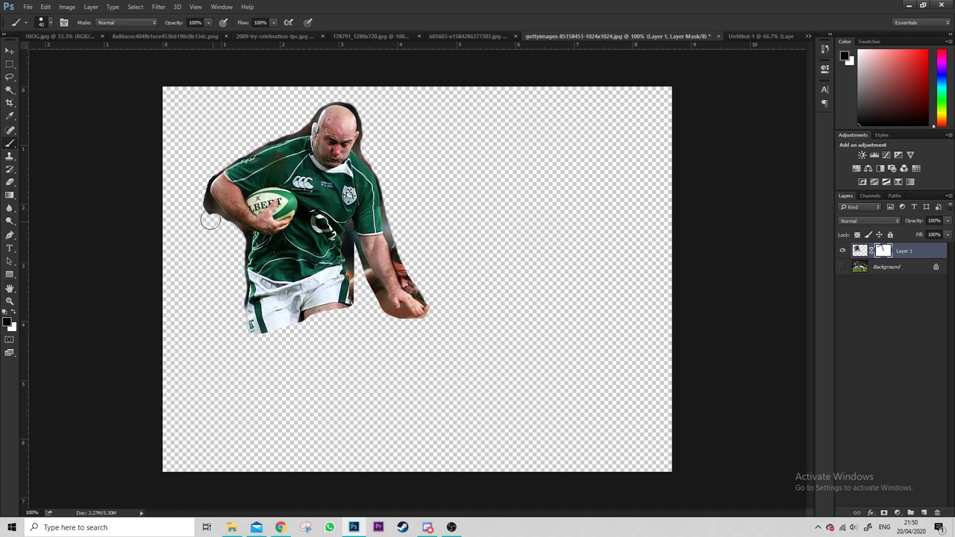
pyautogui.moveTo(396, 328); pyautogui.dragTo(356, 246)
pyautogui.hotkey('ctrl', '+')
pyautogui.hotkey('ctrl', '+')
pyautogui.moveTo(217, 252); pyautogui.dragTo(336, 365)
pyautogui.moveTo(328, 89)
pyautogui.mouseDown()
pyautogui.moveTo(396, 313)
pyautogui.moveTo(444, 365)
pyautogui.mouseUp()
pyautogui.moveTo(357, 376); pyautogui.dragTo(444, 376)
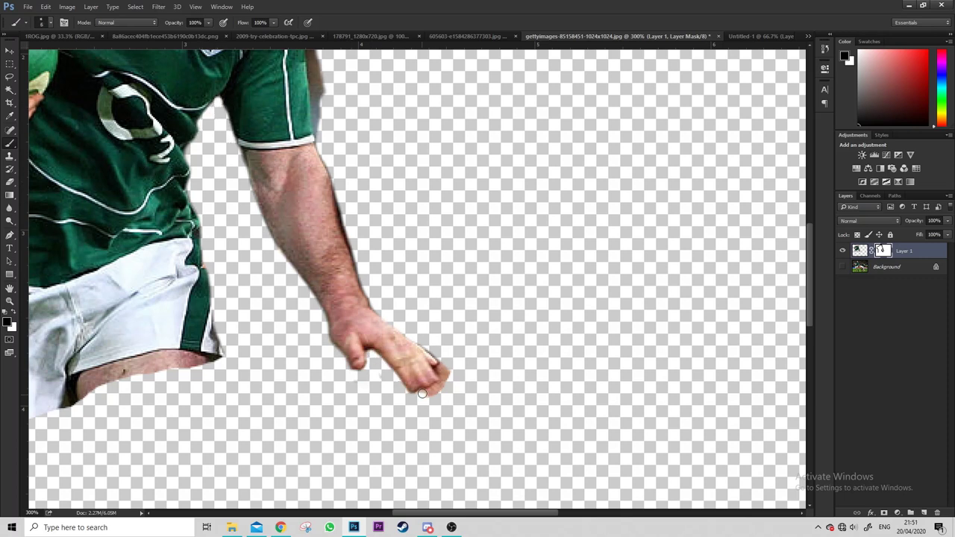
# Paint out the dark fringe beside the head, neck and along the shoulder edge
pyautogui.scroll(3, 403, 336)
pyautogui.scroll(2, 343, 261)
pyautogui.scroll(2, 328, 209)
pyautogui.moveTo(329, 209); pyautogui.dragTo(315, 78)
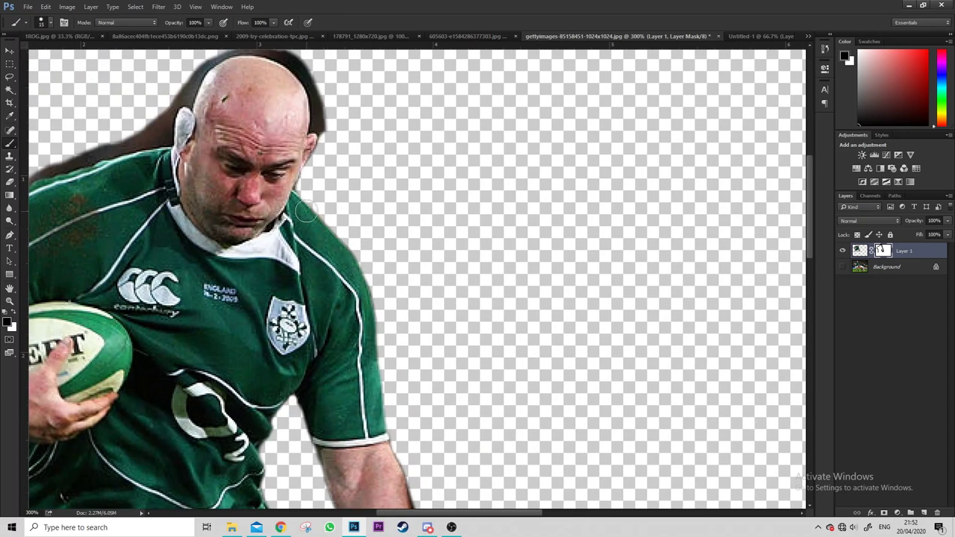
pyautogui.moveTo(47, 155)
pyautogui.mouseDown()
pyautogui.moveTo(91, 153)
pyautogui.moveTo(321, 82)
pyautogui.mouseUp()
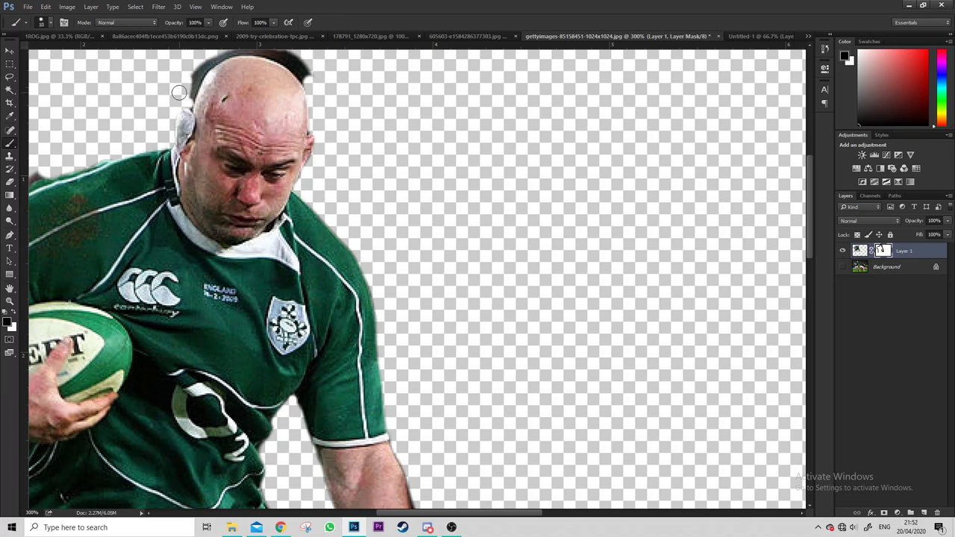
pyautogui.hscroll(-5, 320, 82)
pyautogui.moveTo(323, 144)
pyautogui.mouseDown()
pyautogui.moveTo(187, 239)
pyautogui.moveTo(206, 390)
pyautogui.moveTo(269, 447)
pyautogui.mouseUp()
pyautogui.scroll(-3, 263, 349)
pyautogui.moveTo(263, 349); pyautogui.dragTo(259, 418)
pyautogui.scroll(-3, 258, 417)
# Fit the image in view and raise the cut-out's clarity in Camera Raw
pyautogui.hotkey('ctrl', '0')
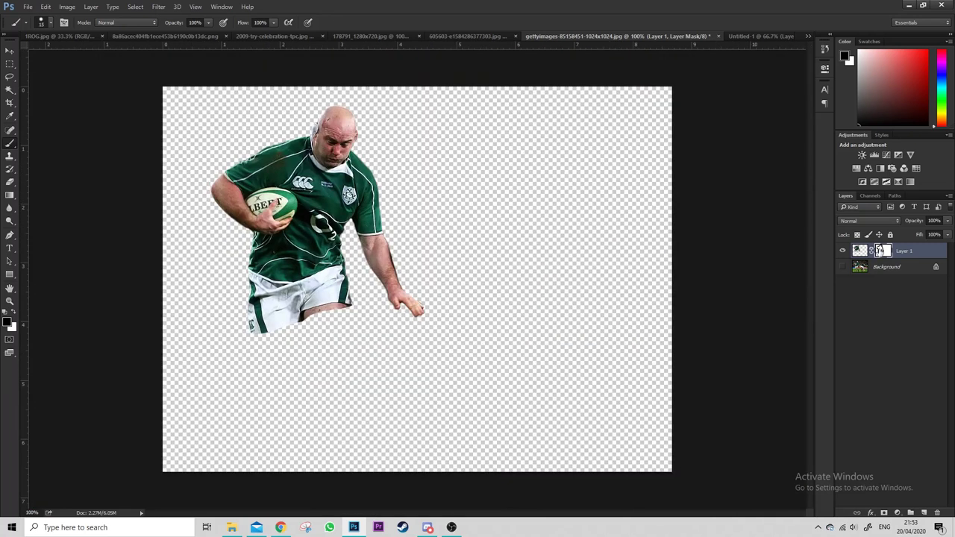
pyautogui.hotkey('shift', 'ctrl', 'a')
pyautogui.moveTo(881, 289); pyautogui.dragTo(890, 294)
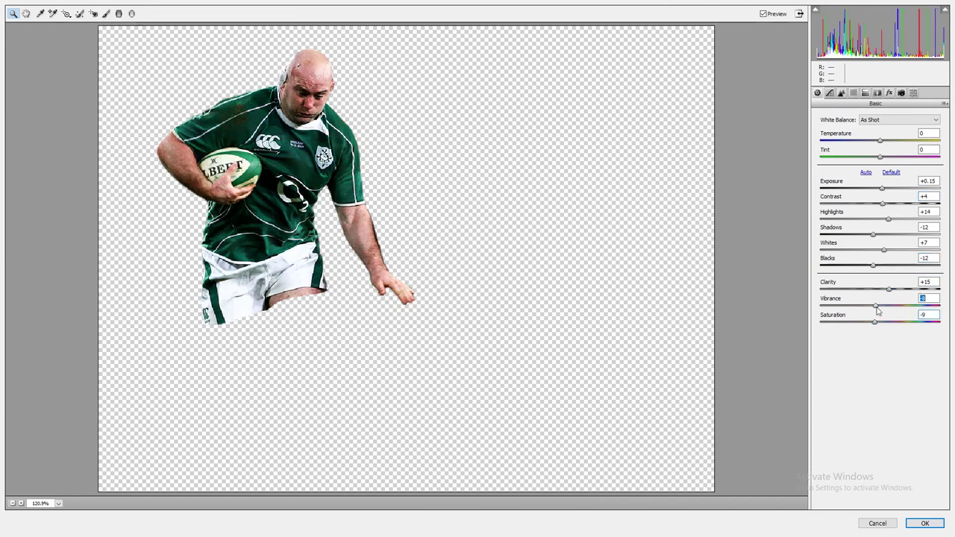
# Set luminance noise reduction to 100 in Camera Raw Detail and apply the grade
pyautogui.click(840, 92)
pyautogui.moveTo(821, 215); pyautogui.dragTo(951, 222)
pyautogui.press('Tab')
pyautogui.press('Tab')
pyautogui.press('Return')
pyautogui.hotkey('ctrl', 'Tab')
# Lasso the bald player onto a masked layer and paint out his grey halo
pyautogui.moveTo(366, 118); pyautogui.dragTo(367, 118)
pyautogui.click(10, 142)
pyautogui.moveTo(262, 306)
pyautogui.mouseDown()
pyautogui.moveTo(346, 129)
pyautogui.moveTo(549, 249)
pyautogui.moveTo(499, 396)
pyautogui.moveTo(253, 317)
pyautogui.moveTo(335, 456)
pyautogui.moveTo(341, 409)
pyautogui.mouseUp()
pyautogui.moveTo(478, 416); pyautogui.dragTo(556, 306)
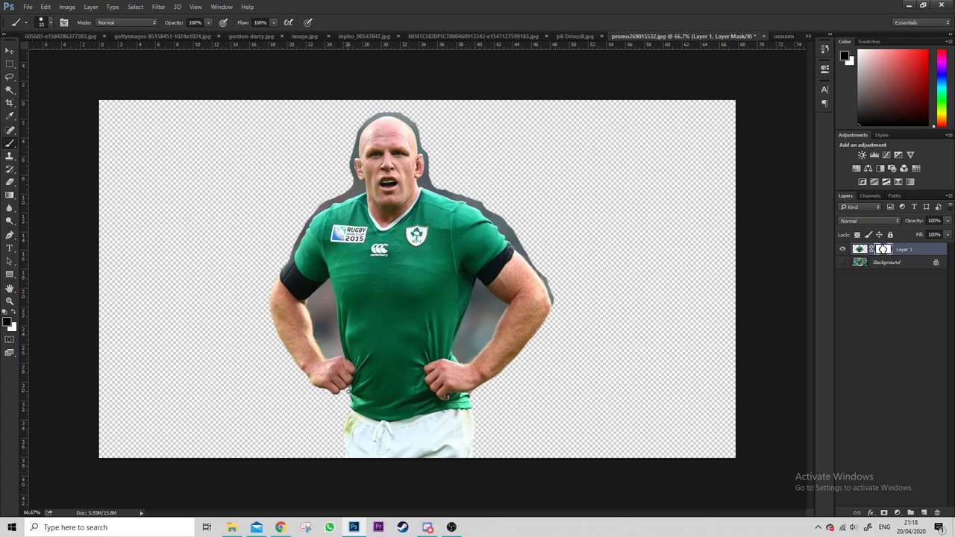
# Clear the grey between both arms and torso, between shoulder and neck, and beside the head
pyautogui.moveTo(460, 349)
pyautogui.mouseDown()
pyautogui.moveTo(483, 291)
pyautogui.moveTo(462, 350)
pyautogui.moveTo(502, 306)
pyautogui.mouseUp()
pyautogui.moveTo(318, 305)
pyautogui.mouseDown()
pyautogui.moveTo(334, 357)
pyautogui.moveTo(319, 291)
pyautogui.moveTo(328, 345)
pyautogui.mouseUp()
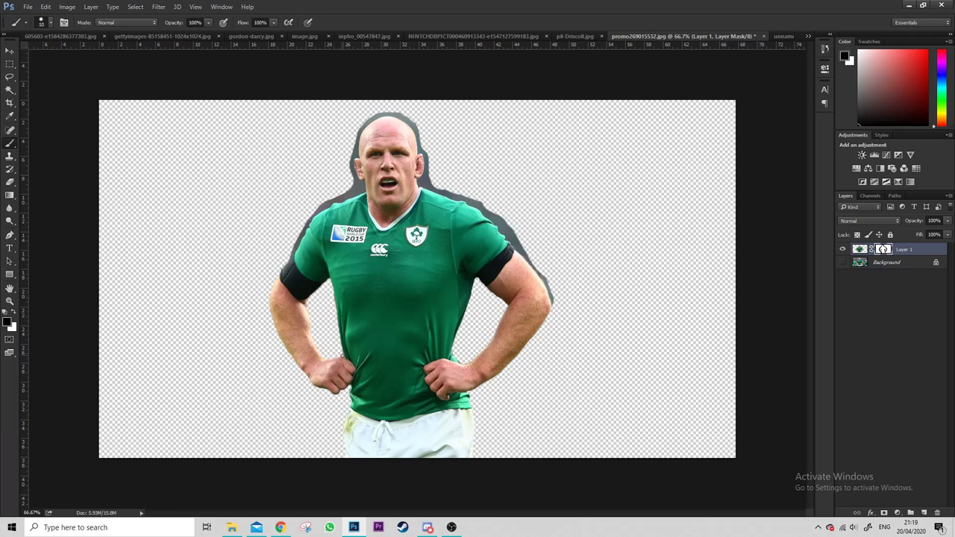
pyautogui.hotkey('ctrl', '+')
pyautogui.hotkey('ctrl', '+')
pyautogui.scroll(5, 326, 231)
pyautogui.hscroll(-5, 326, 230)
pyautogui.moveTo(372, 299); pyautogui.dragTo(508, 248)
pyautogui.moveTo(483, 202); pyautogui.dragTo(483, 143)
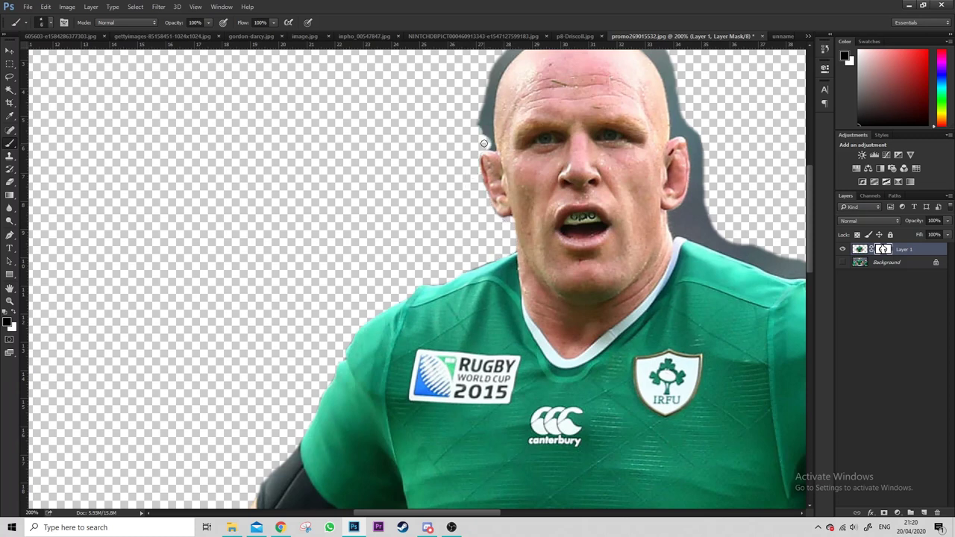
# Erase the grey above the head and, with a smaller brush, along the shoulder
pyautogui.scroll(2, 447, 187)
pyautogui.scroll(3, 469, 309)
pyautogui.scroll(-1, 469, 299)
pyautogui.hscroll(5, 468, 299)
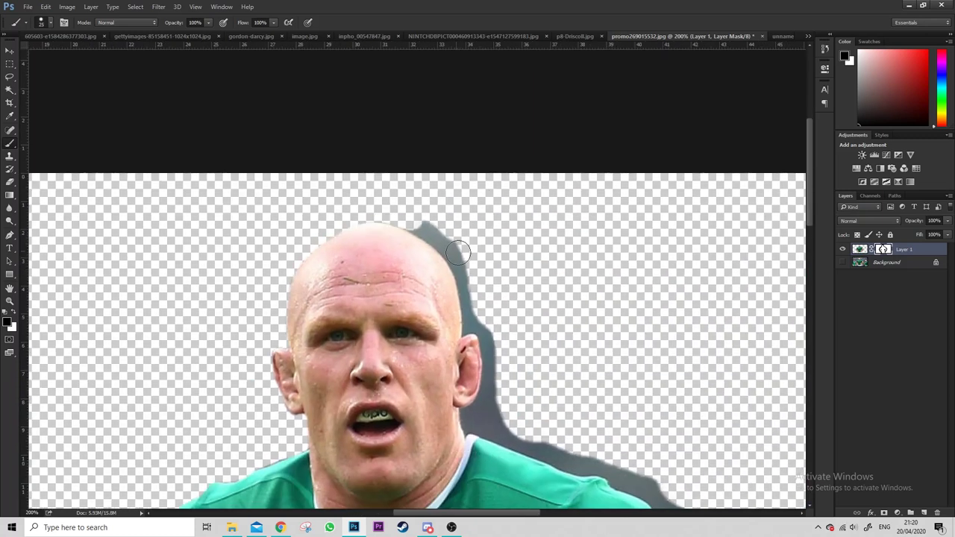
pyautogui.moveTo(464, 274)
pyautogui.mouseDown()
pyautogui.moveTo(471, 256)
pyautogui.moveTo(452, 340)
pyautogui.moveTo(455, 259)
pyautogui.moveTo(461, 350)
pyautogui.mouseUp()
pyautogui.scroll(-2, 471, 256)
pyautogui.hscroll(1, 471, 256)
pyautogui.press('[')
pyautogui.press('[')
pyautogui.press('[')
pyautogui.scroll(-2, 464, 224)
pyautogui.hscroll(2, 465, 224)
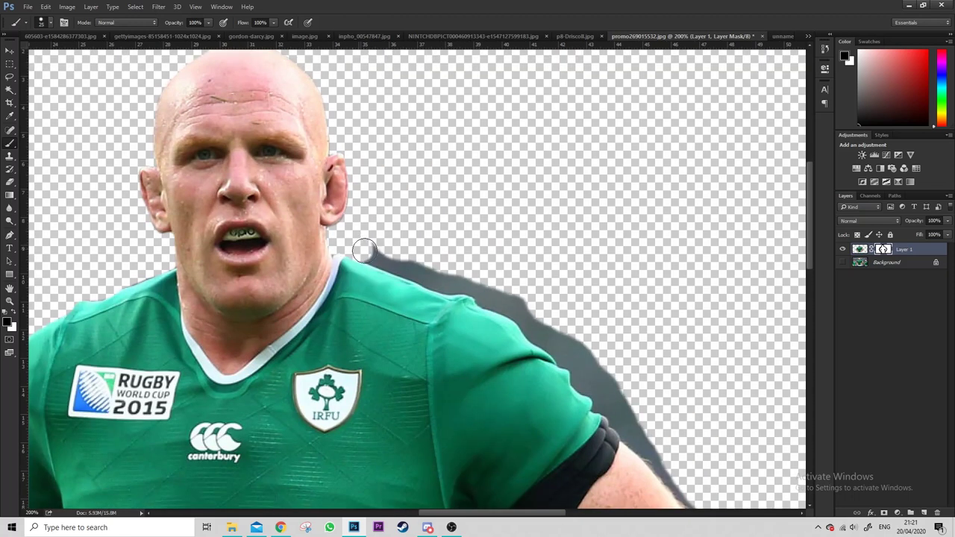
pyautogui.scroll(-2, 301, 186)
pyautogui.hscroll(3, 301, 185)
pyautogui.moveTo(317, 192)
pyautogui.mouseDown()
pyautogui.moveTo(393, 246)
pyautogui.moveTo(416, 300)
pyautogui.moveTo(405, 394)
pyautogui.mouseUp()
# Adjust the player's highlights, then paint out fringe along the 2011-jersey player's shoulder and head
pyautogui.press('[')
pyautogui.press('[')
pyautogui.press('[')
pyautogui.scroll(-2, 417, 300)
pyautogui.hscroll(2, 417, 300)
pyautogui.hscroll(1, 369, 302)
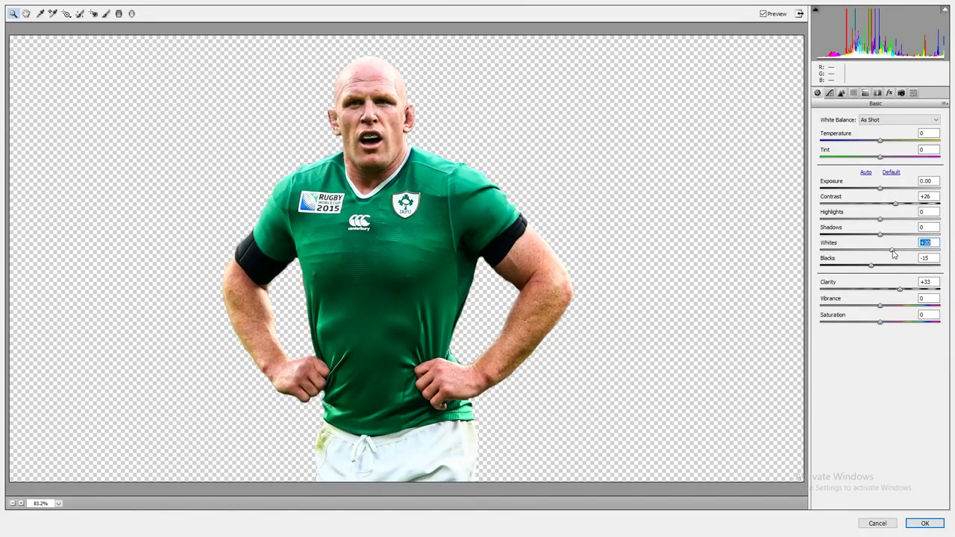
pyautogui.moveTo(877, 220); pyautogui.dragTo(886, 221)
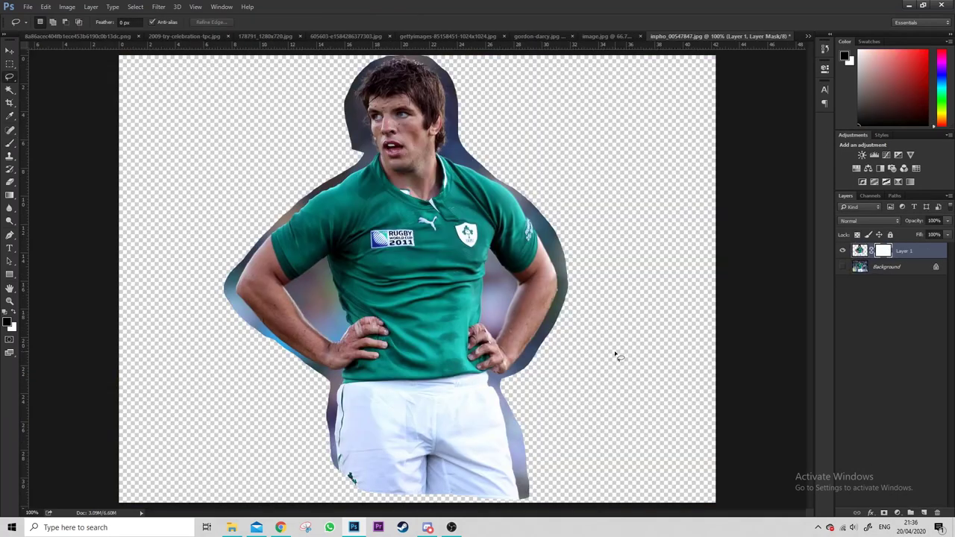
pyautogui.press('b')
pyautogui.moveTo(241, 251)
pyautogui.mouseDown()
pyautogui.moveTo(450, 93)
pyautogui.moveTo(457, 147)
pyautogui.mouseUp()
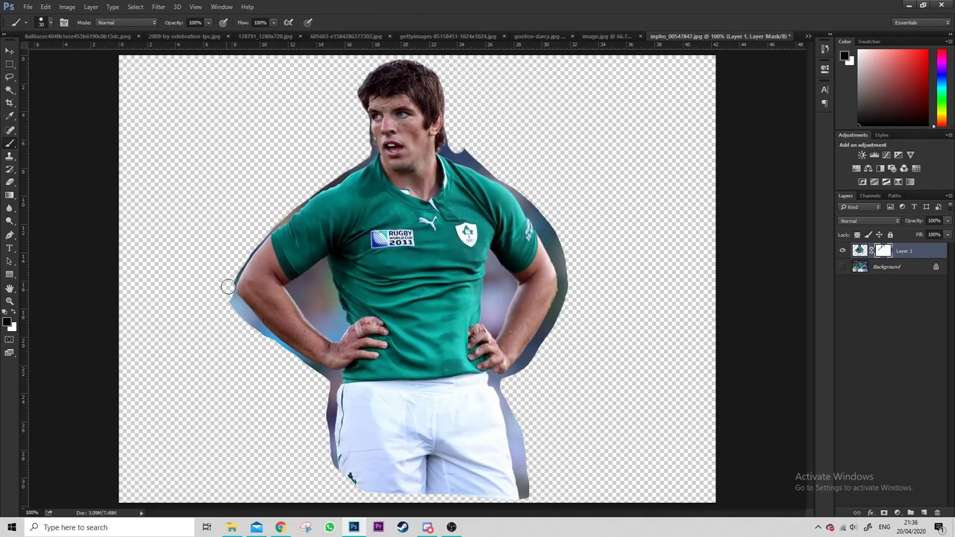
# Clear fringe beside the neck, shorts, left forearm, right arm and shoulder with progressively smaller brushes
pyautogui.moveTo(531, 502); pyautogui.dragTo(500, 384)
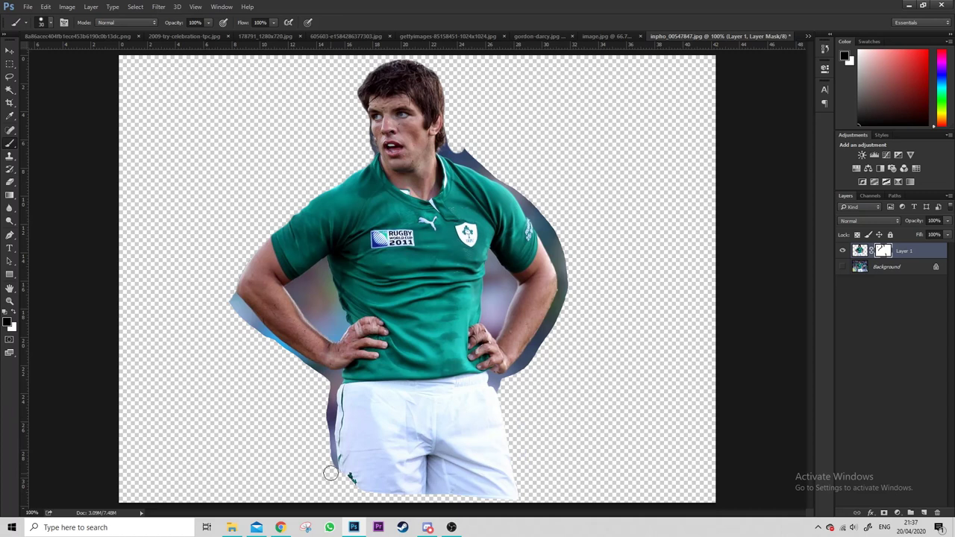
pyautogui.moveTo(332, 477); pyautogui.dragTo(228, 293)
pyautogui.press('[')
pyautogui.moveTo(302, 362)
pyautogui.mouseDown()
pyautogui.moveTo(334, 385)
pyautogui.moveTo(305, 284)
pyautogui.moveTo(320, 324)
pyautogui.moveTo(346, 323)
pyautogui.mouseUp()
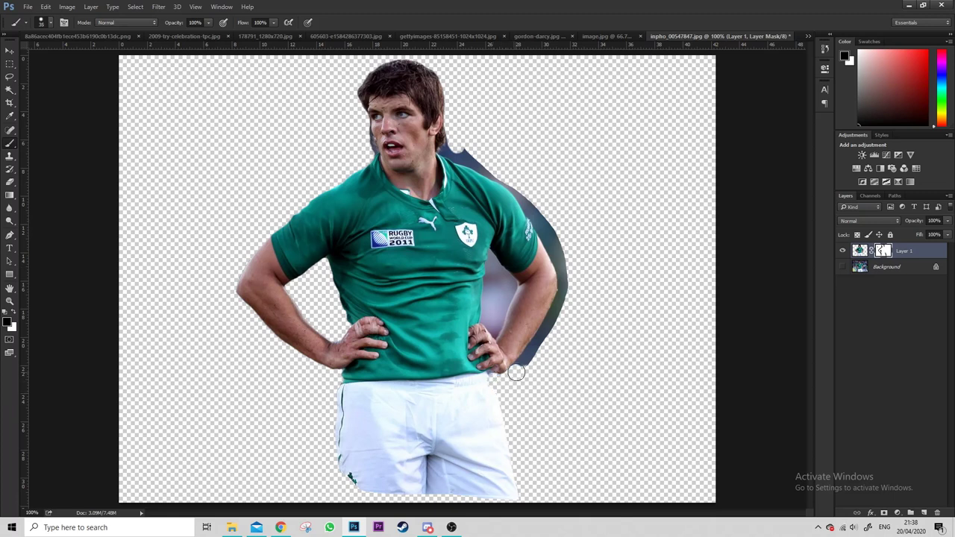
pyautogui.moveTo(517, 372); pyautogui.dragTo(575, 254)
pyautogui.press('[')
pyautogui.moveTo(517, 246)
pyautogui.mouseDown()
pyautogui.moveTo(492, 298)
pyautogui.moveTo(504, 309)
pyautogui.mouseUp()
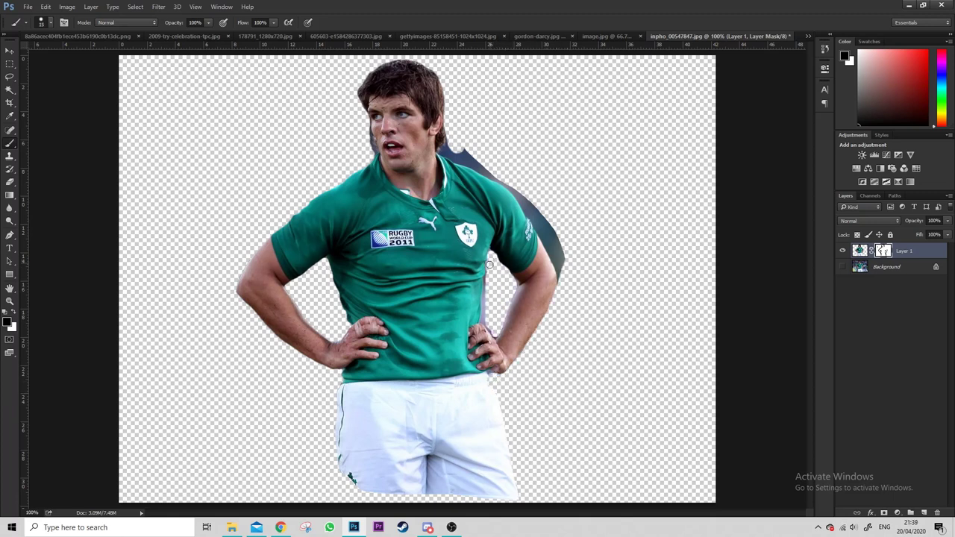
pyautogui.moveTo(470, 154); pyautogui.dragTo(567, 282)
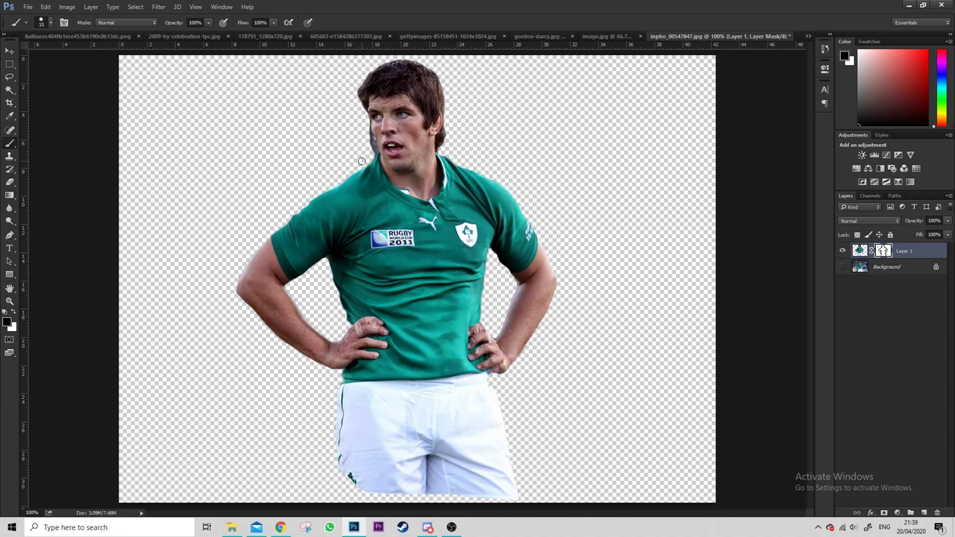
pyautogui.hotkey('ctrl', '-')
# Grade the 2011-jersey player's layer in Camera Raw, including sharpening, and apply
pyautogui.click(860, 251)
pyautogui.click(158, 7)
pyautogui.click(183, 66)
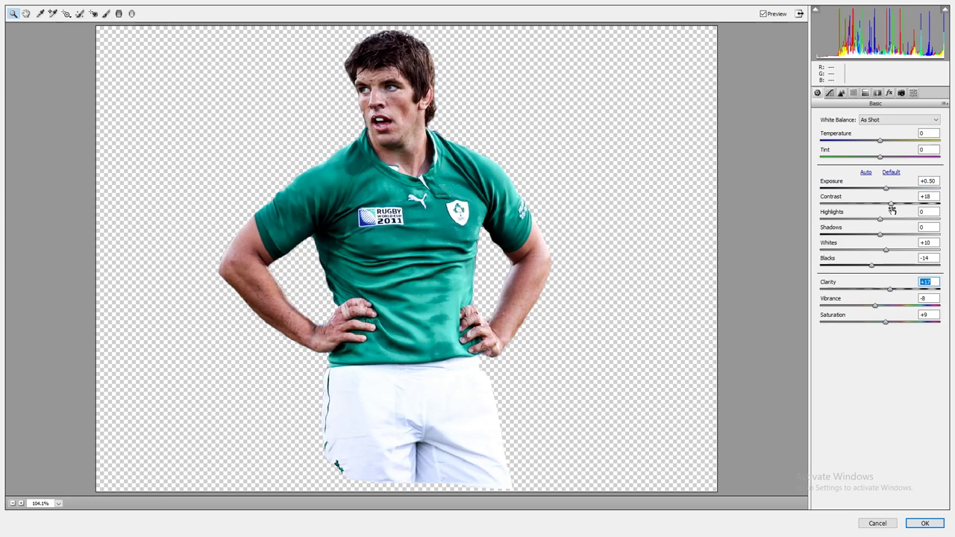
pyautogui.hotkey('ctrl', 'alt', '3')
pyautogui.click(878, 523)
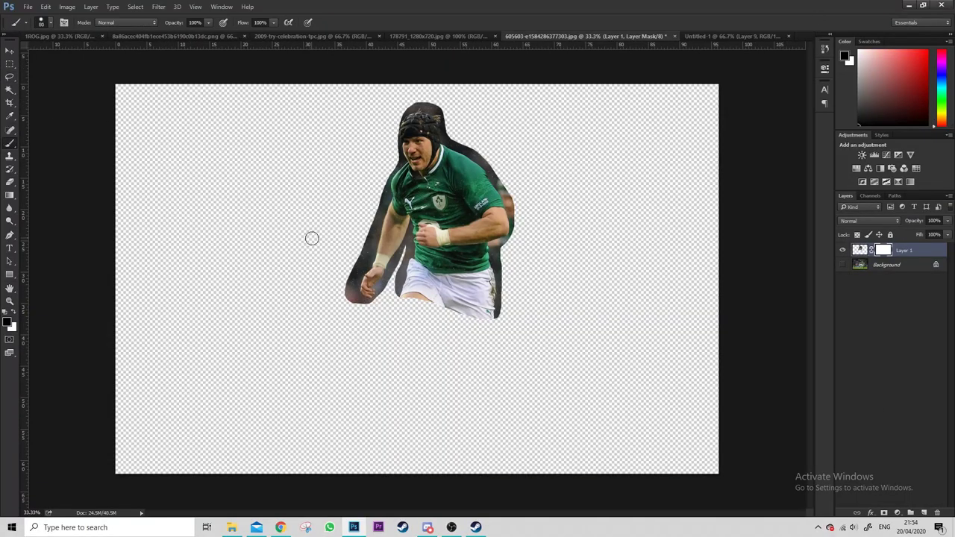
# Paint out the running player's dark and reddish halo around head, hand, left arm and shorts
pyautogui.press(']')
pyautogui.press(']')
pyautogui.moveTo(350, 295)
pyautogui.mouseDown()
pyautogui.moveTo(380, 191)
pyautogui.moveTo(429, 102)
pyautogui.mouseUp()
pyautogui.moveTo(500, 321); pyautogui.dragTo(517, 207)
pyautogui.press('[')
pyautogui.press('[')
pyautogui.press('[')
pyautogui.moveTo(357, 305); pyautogui.dragTo(403, 250)
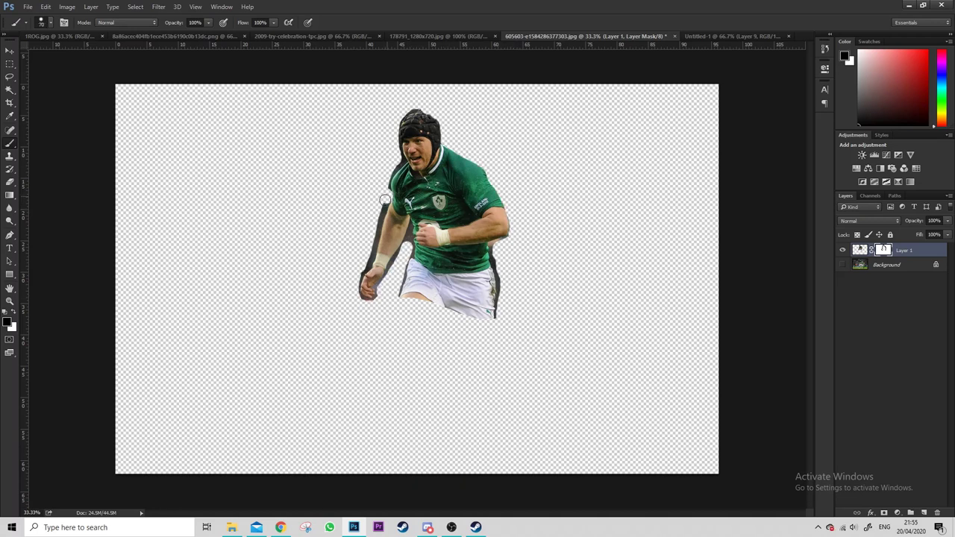
pyautogui.moveTo(385, 194); pyautogui.dragTo(357, 298)
pyautogui.moveTo(391, 268); pyautogui.dragTo(379, 293)
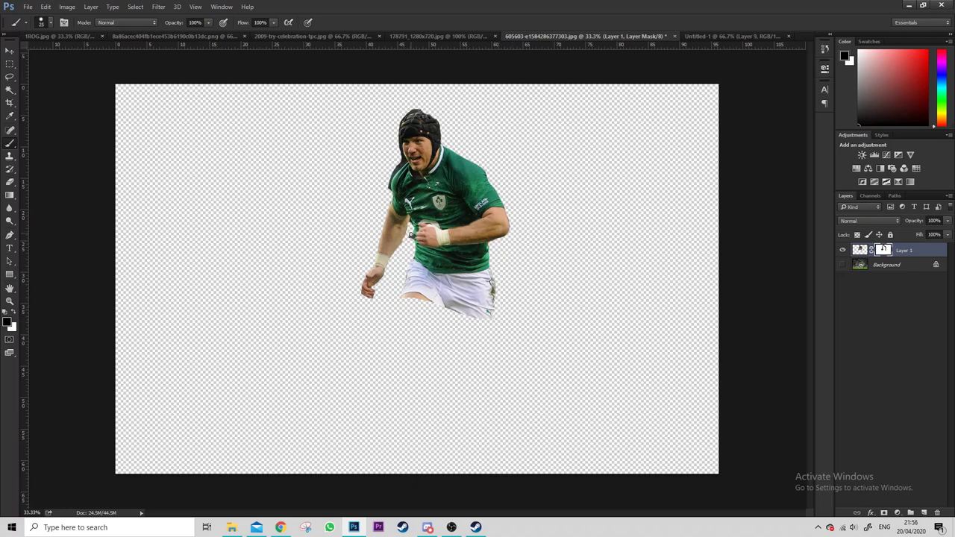
# Open the layer mask's options and start the Camera Raw filter on the running player
pyautogui.rightClick(882, 250)
pyautogui.click(158, 7)
pyautogui.click(179, 60)
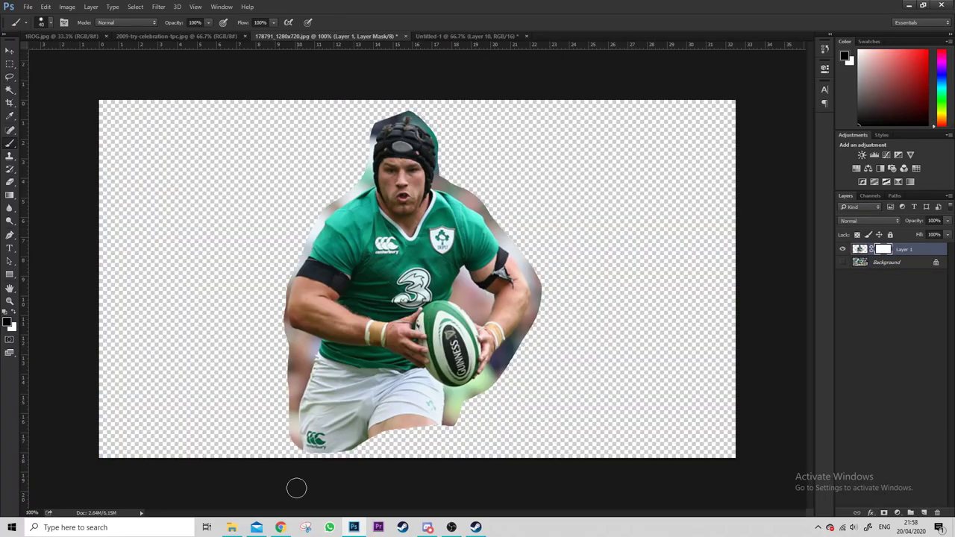
# Paint out the fringe beside the helmet top and between the right arm and torso
pyautogui.moveTo(402, 110); pyautogui.dragTo(373, 134)
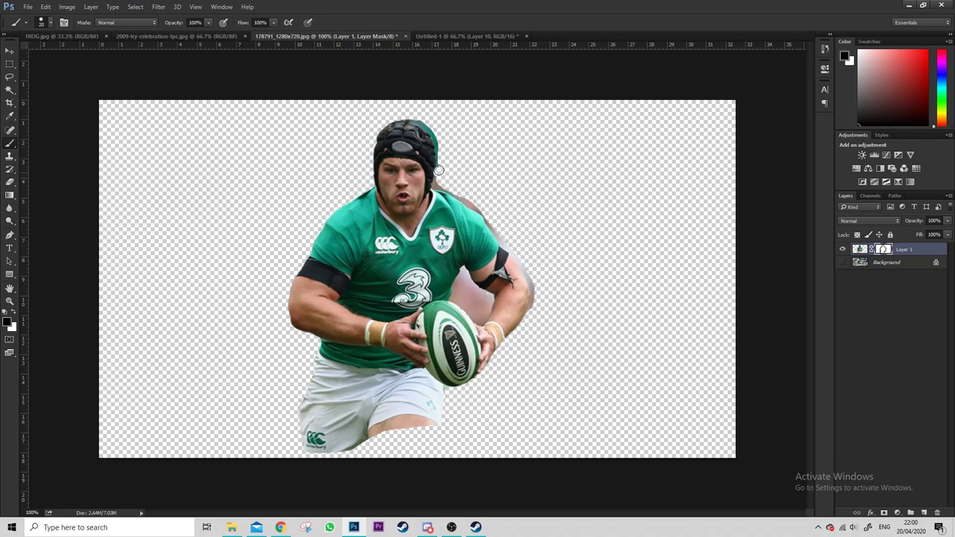
pyautogui.hotkey('ctrl', '+')
pyautogui.moveTo(479, 311); pyautogui.dragTo(459, 303)
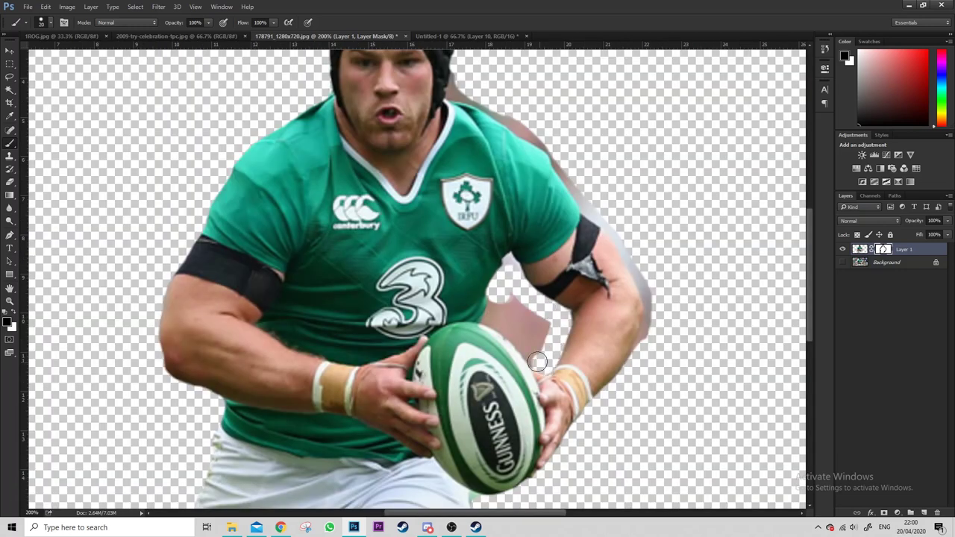
pyautogui.hotkey('ctrl', '0')
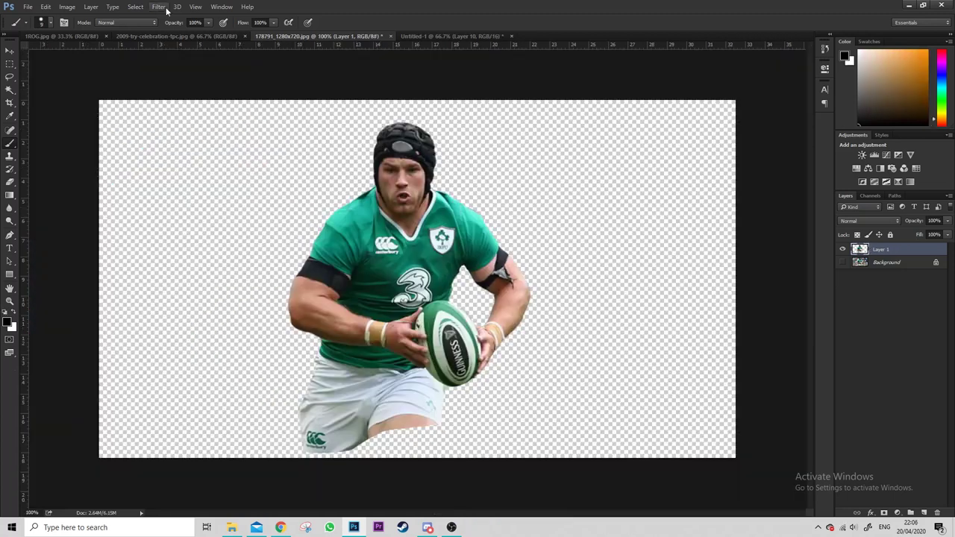
# In Camera Raw, raise the player's Contrast, adjust the tone sliders and set luminance noise reduction
pyautogui.hotkey('shift', 'ctrl', 'a')
pyautogui.moveTo(880, 203)
pyautogui.mouseDown()
pyautogui.moveTo(893, 206)
pyautogui.moveTo(895, 235)
pyautogui.mouseUp()
pyautogui.moveTo(880, 323); pyautogui.dragTo(873, 322)
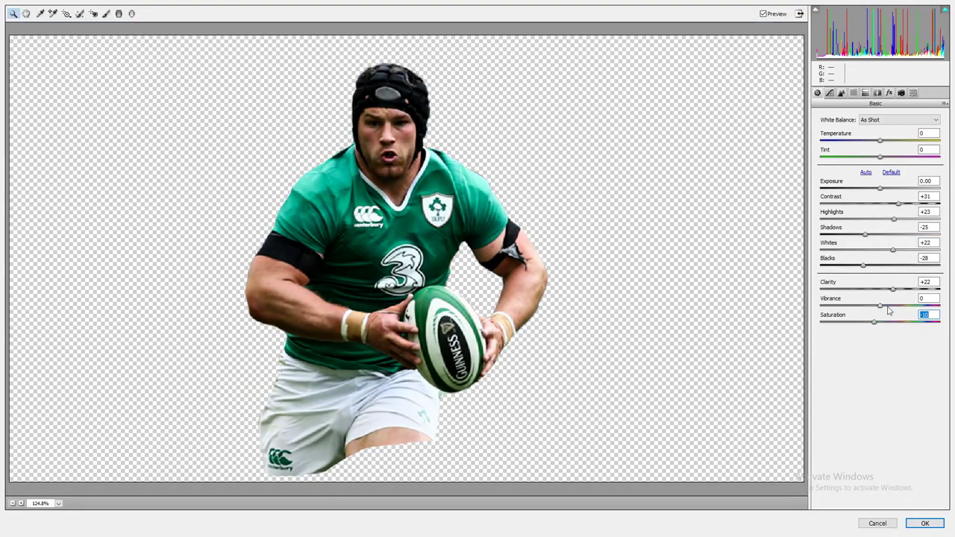
pyautogui.click(842, 93)
pyautogui.moveTo(821, 214); pyautogui.dragTo(844, 215)
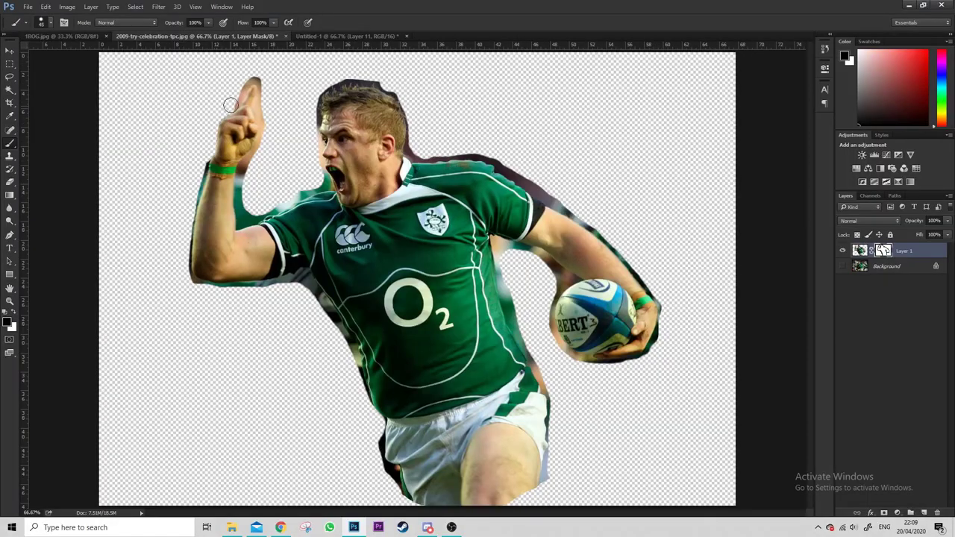
# With a smaller brush, clear leftover background around the finger, arm, thigh, ball, neck and head
pyautogui.moveTo(223, 110); pyautogui.dragTo(261, 117)
pyautogui.press('[')
pyautogui.press('[')
pyautogui.press('[')
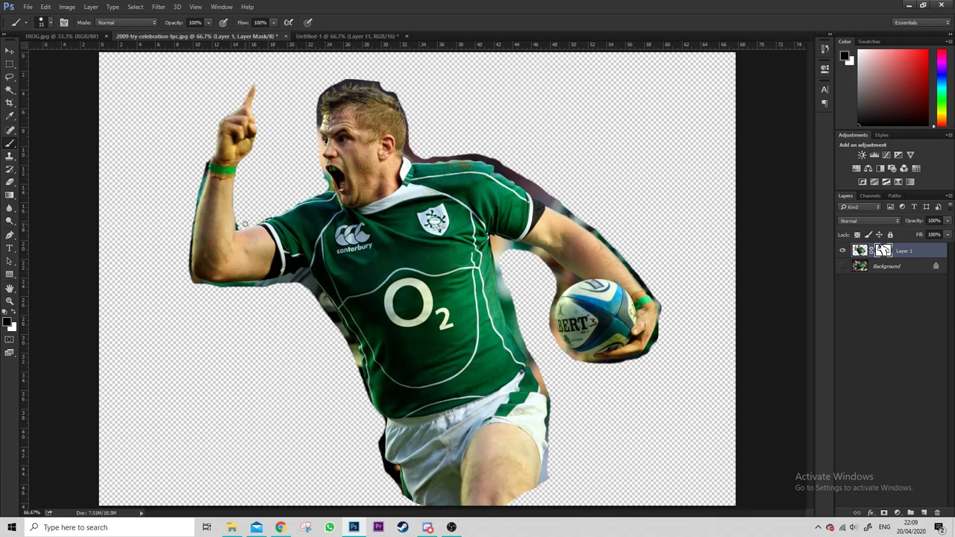
pyautogui.moveTo(199, 287); pyautogui.dragTo(308, 339)
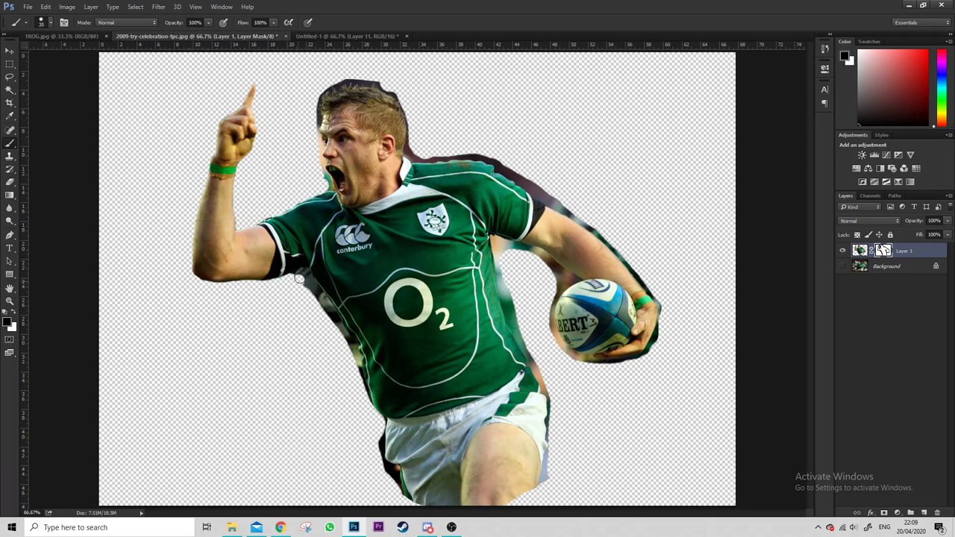
pyautogui.moveTo(379, 450); pyautogui.dragTo(560, 483)
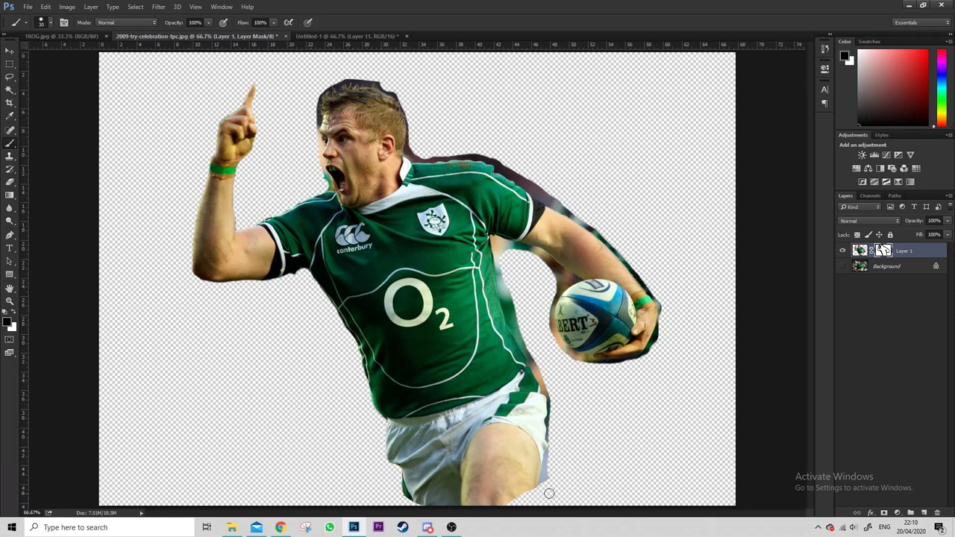
pyautogui.moveTo(534, 351)
pyautogui.mouseDown()
pyautogui.moveTo(522, 249)
pyautogui.moveTo(589, 376)
pyautogui.mouseUp()
pyautogui.moveTo(461, 153)
pyautogui.mouseDown()
pyautogui.moveTo(550, 203)
pyautogui.moveTo(329, 182)
pyautogui.mouseUp()
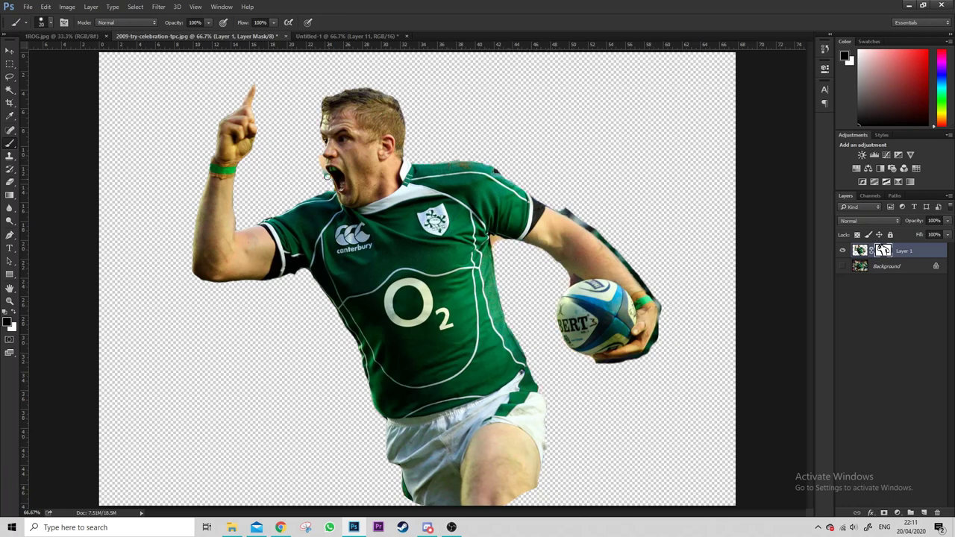
pyautogui.moveTo(550, 199)
pyautogui.mouseDown()
pyautogui.moveTo(629, 270)
pyautogui.moveTo(593, 365)
pyautogui.mouseUp()
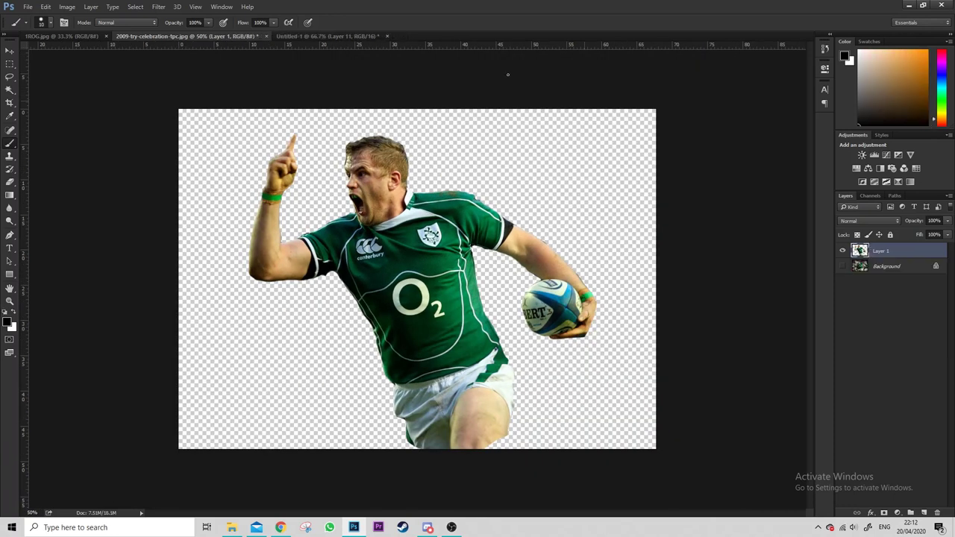
# Open the Camera Raw Filter for the O2-jersey player
pyautogui.click(158, 6)
pyautogui.click(187, 79)
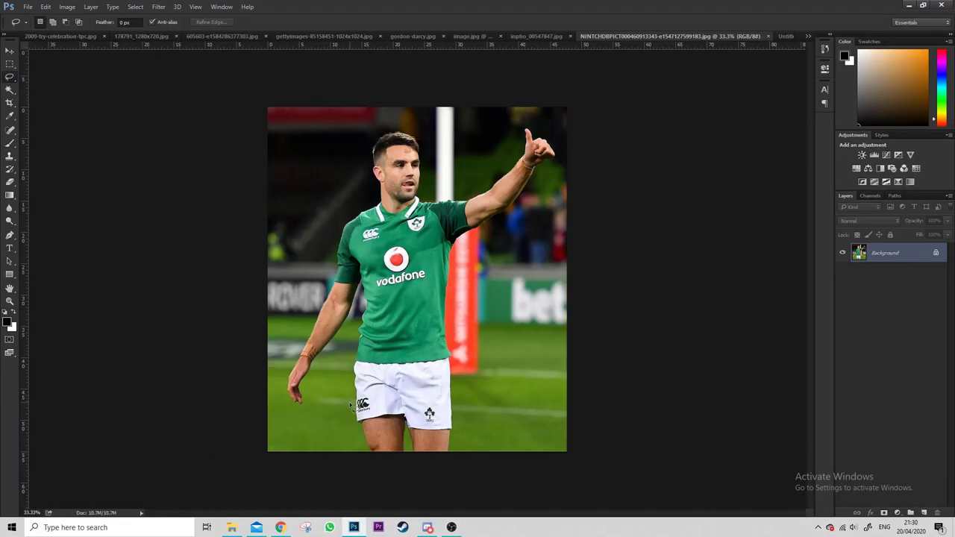
# Lasso and mask the thumbs-up player, painting out dark fringe around shoulder, head, torso and arm
pyautogui.moveTo(565, 155); pyautogui.dragTo(329, 254)
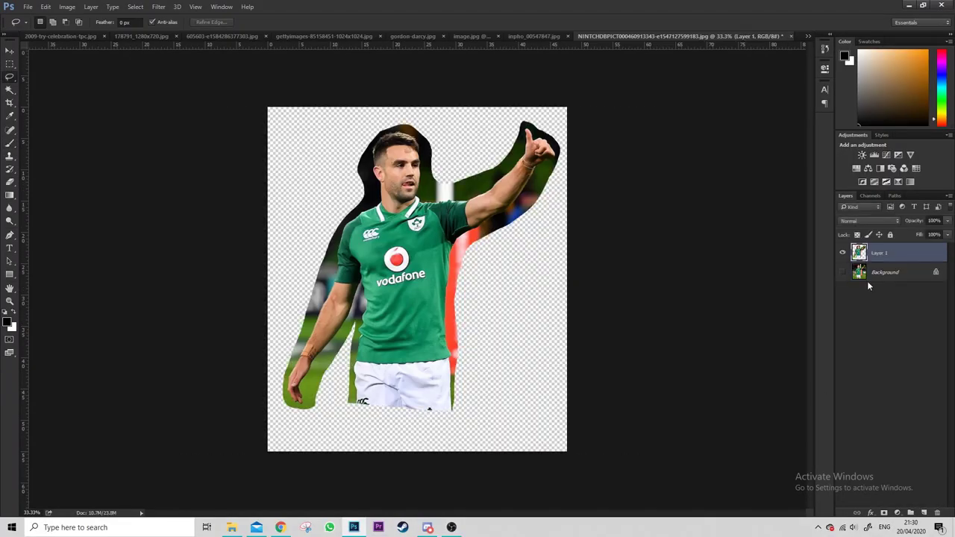
pyautogui.press('b')
pyautogui.moveTo(317, 286)
pyautogui.mouseDown()
pyautogui.moveTo(514, 217)
pyautogui.moveTo(335, 399)
pyautogui.moveTo(311, 383)
pyautogui.moveTo(298, 395)
pyautogui.mouseUp()
pyautogui.moveTo(452, 309)
pyautogui.mouseDown()
pyautogui.moveTo(482, 235)
pyautogui.moveTo(526, 186)
pyautogui.mouseUp()
pyautogui.hotkey('ctrl', '+')
pyautogui.hotkey('ctrl', '+')
pyautogui.press('[')
pyautogui.press('[')
pyautogui.press('[')
# Erase the green and dark fringe along the left torso, forearm, shoulder and neck
pyautogui.moveTo(305, 271)
pyautogui.mouseDown()
pyautogui.moveTo(332, 123)
pyautogui.moveTo(307, 161)
pyautogui.moveTo(334, 89)
pyautogui.mouseUp()
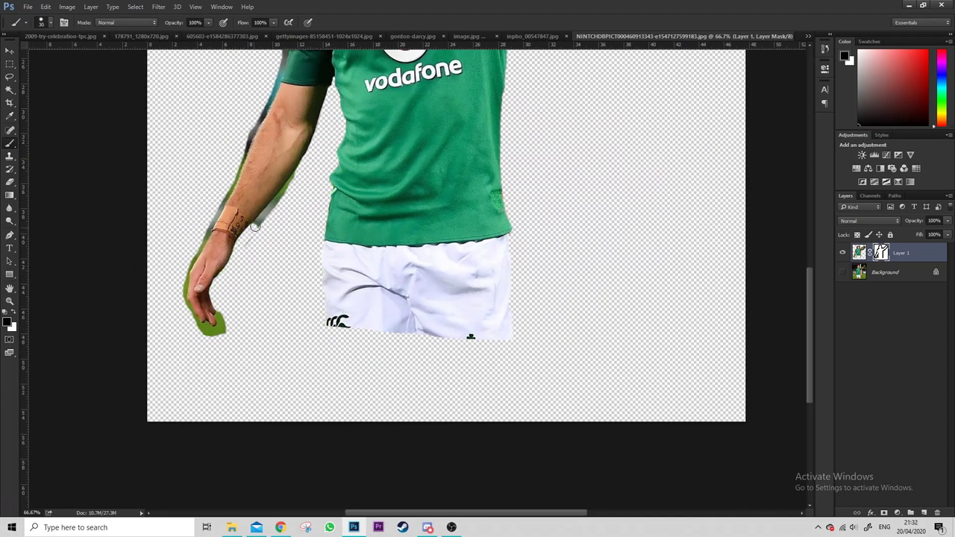
pyautogui.moveTo(254, 227); pyautogui.dragTo(292, 173)
pyautogui.moveTo(252, 126); pyautogui.dragTo(193, 251)
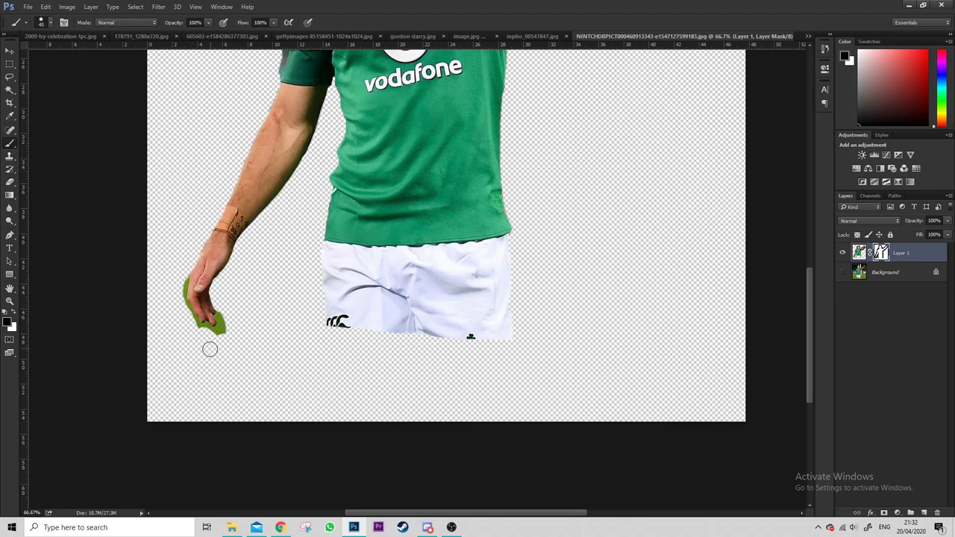
pyautogui.scroll(5, 286, 382)
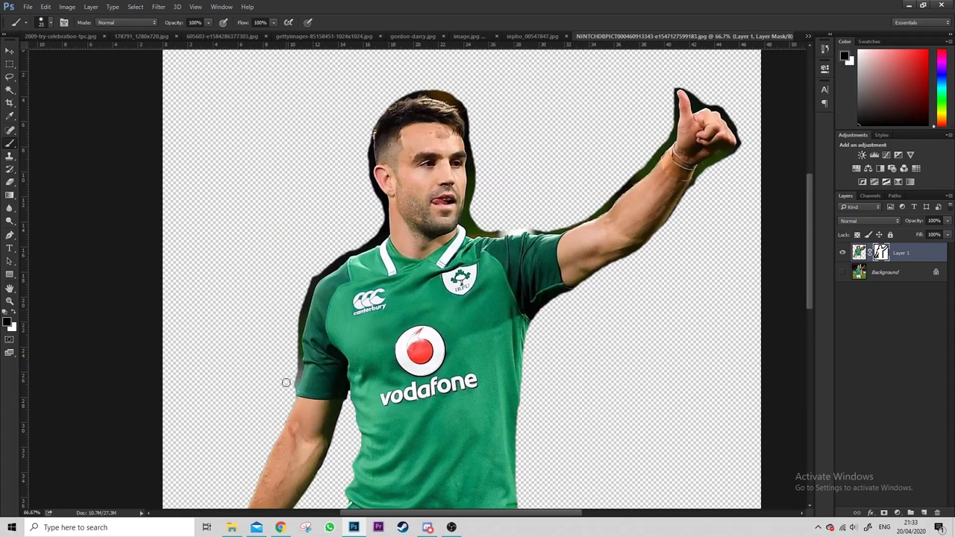
pyautogui.moveTo(295, 335)
pyautogui.mouseDown()
pyautogui.moveTo(309, 275)
pyautogui.moveTo(376, 240)
pyautogui.mouseUp()
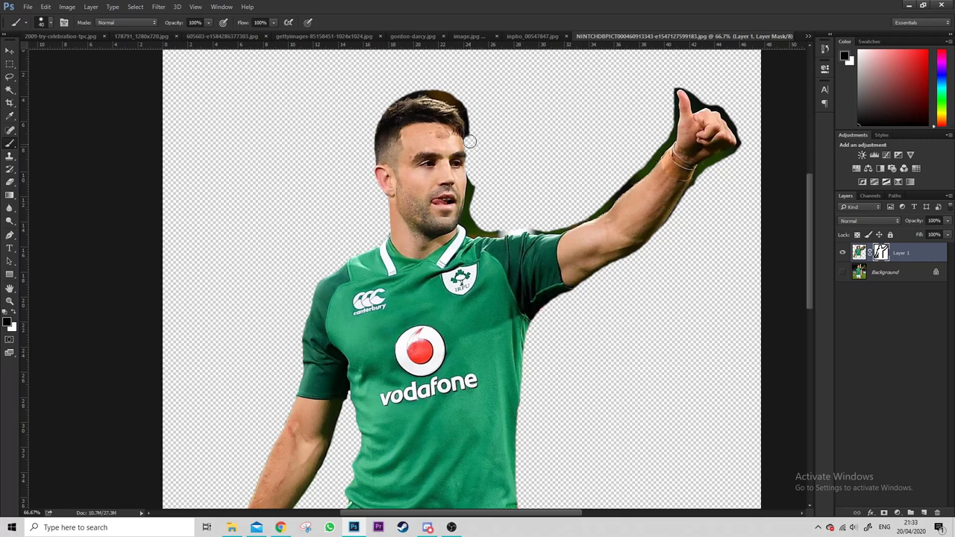
pyautogui.moveTo(473, 177); pyautogui.dragTo(473, 232)
# Hide the fringe above the head and along the upper forearm, then fit the image
pyautogui.moveTo(415, 91); pyautogui.dragTo(461, 103)
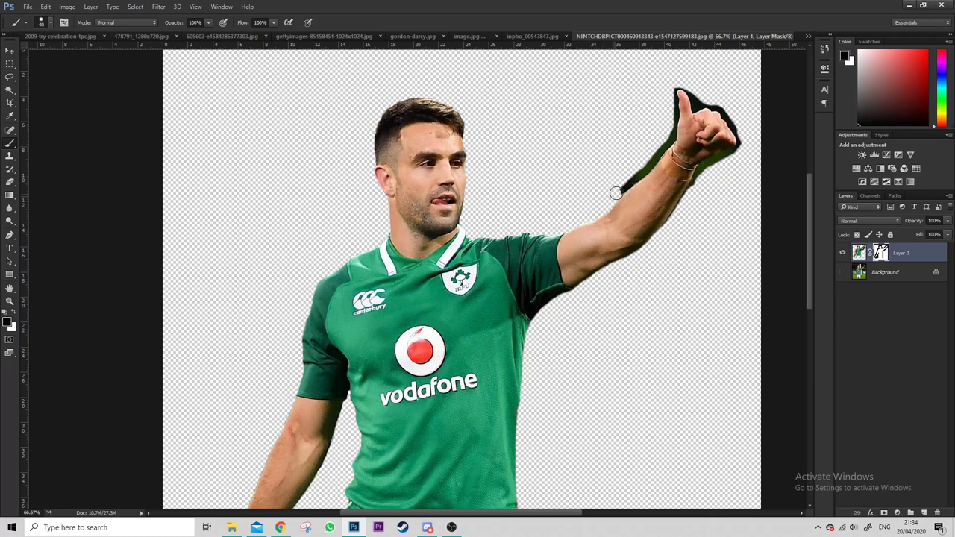
pyautogui.moveTo(612, 196); pyautogui.dragTo(670, 138)
pyautogui.moveTo(703, 171); pyautogui.dragTo(448, 296)
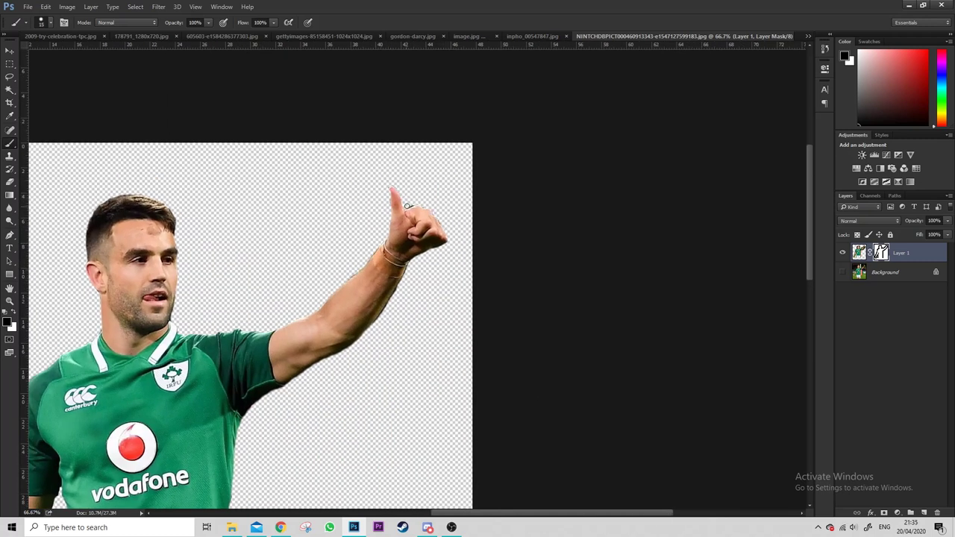
pyautogui.hotkey('ctrl', '0')
pyautogui.click(158, 7)
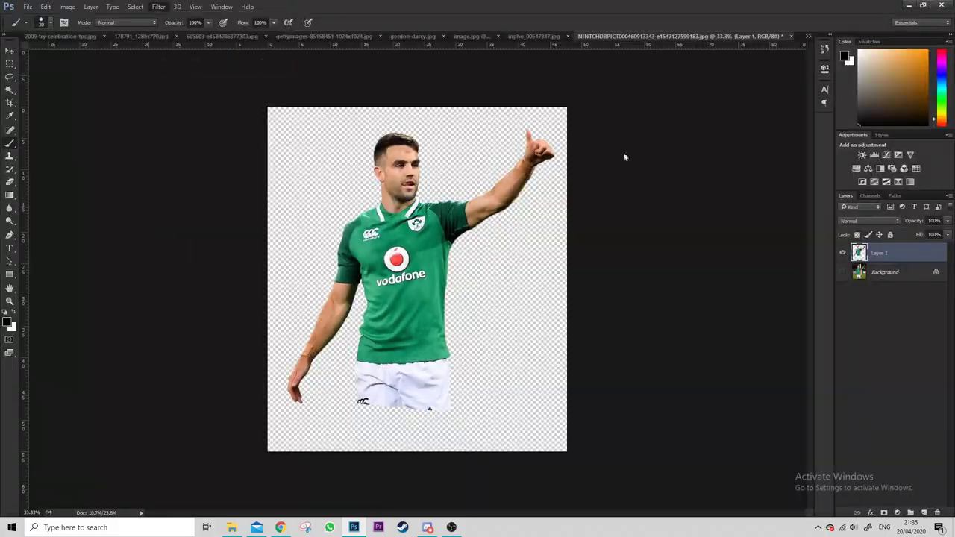
pyautogui.click(181, 63)
# Clear the fringe in the arm–body gap, beside the shorts, along the outer arm and shoulder
pyautogui.hotkey('ctrl', 'alt', '3')
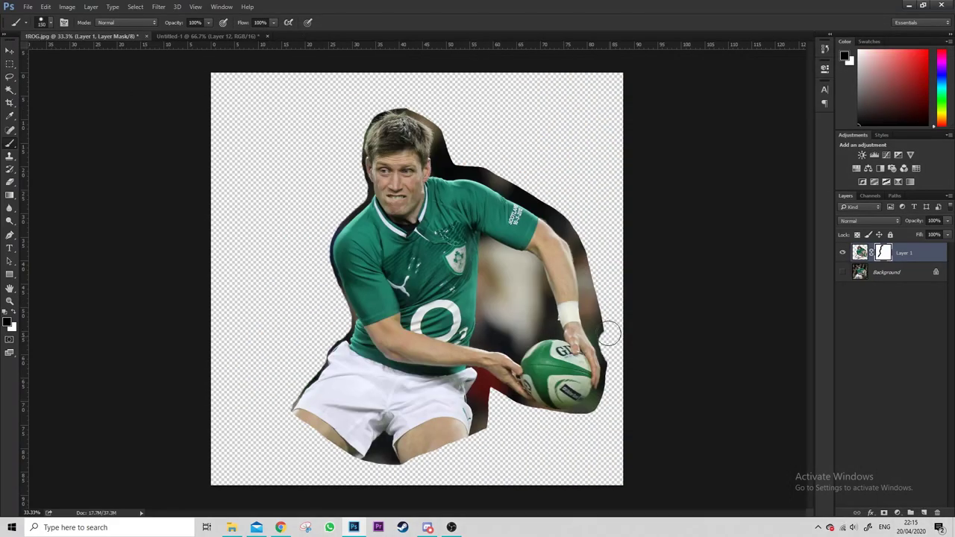
pyautogui.moveTo(494, 257); pyautogui.dragTo(520, 308)
pyautogui.moveTo(366, 449)
pyautogui.mouseDown()
pyautogui.moveTo(381, 461)
pyautogui.moveTo(333, 229)
pyautogui.mouseUp()
pyautogui.moveTo(470, 444); pyautogui.dragTo(483, 377)
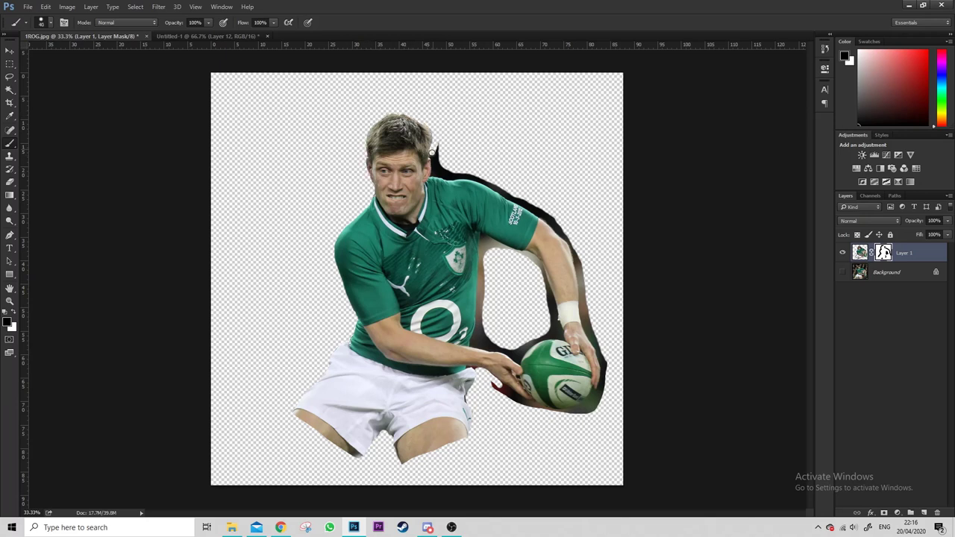
pyautogui.moveTo(485, 319)
pyautogui.mouseDown()
pyautogui.moveTo(533, 257)
pyautogui.moveTo(550, 337)
pyautogui.moveTo(504, 282)
pyautogui.mouseUp()
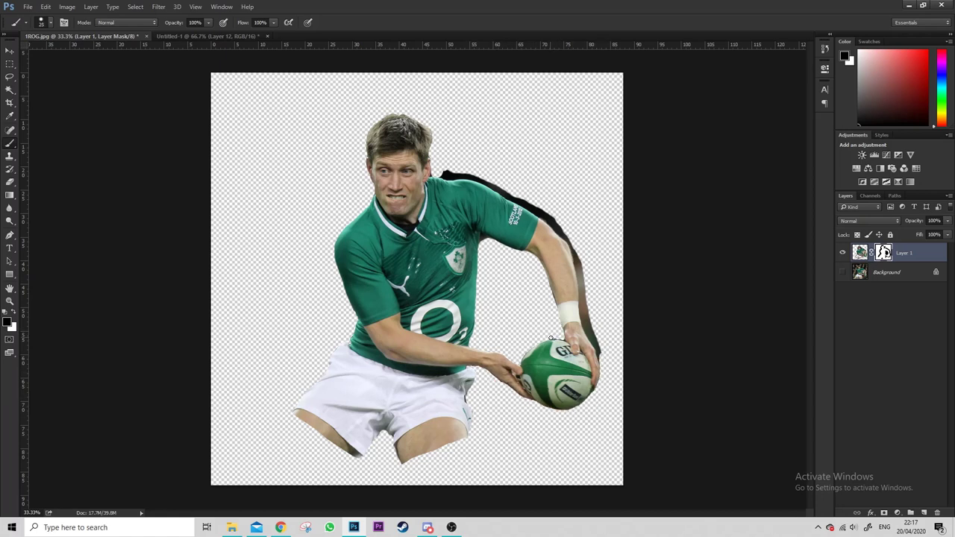
pyautogui.moveTo(606, 359); pyautogui.dragTo(580, 268)
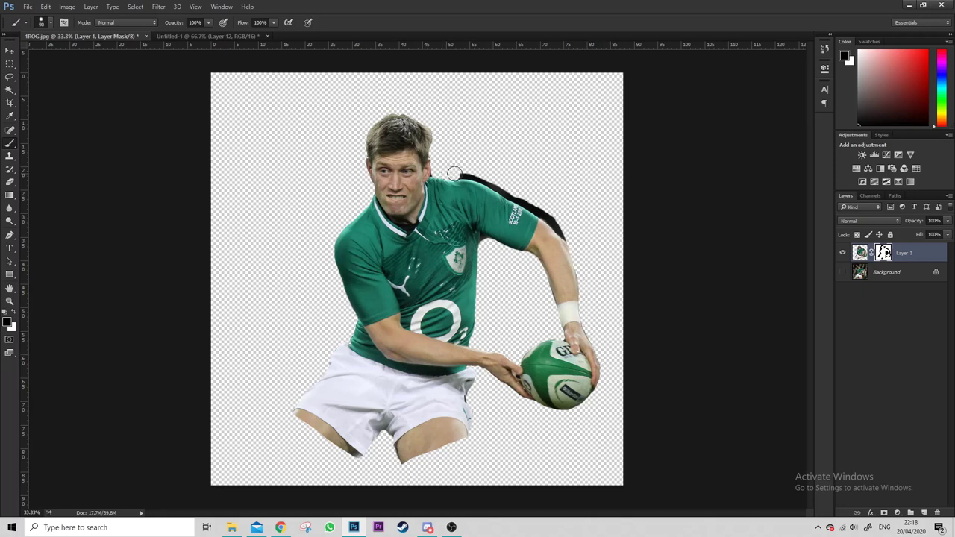
pyautogui.moveTo(453, 174); pyautogui.dragTo(552, 221)
# Lower the ball-passing player's Saturation in the Camera Raw Filter
pyautogui.click(158, 7)
pyautogui.click(186, 79)
pyautogui.moveTo(879, 323); pyautogui.dragTo(866, 323)
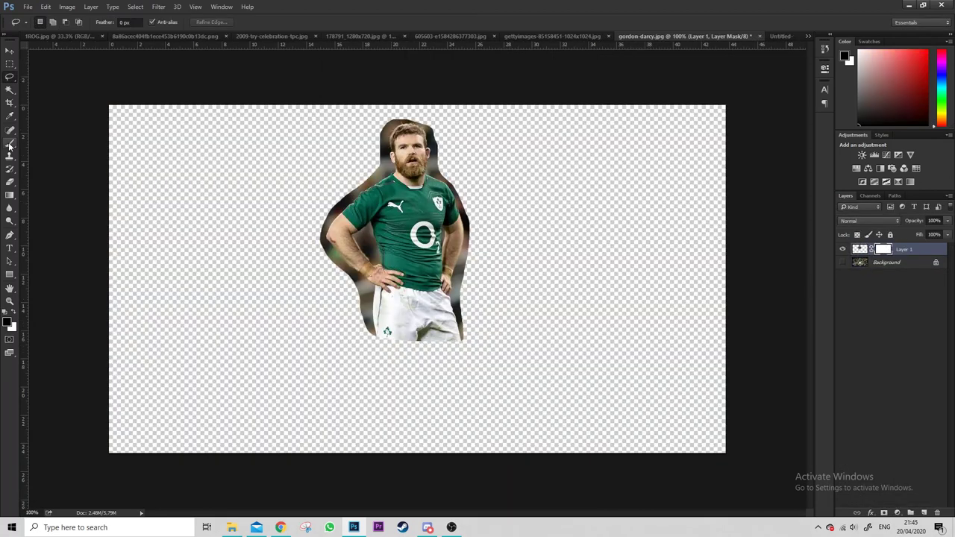
# Paint on the bearded player's mask to remove fringe beside the shorts and along both arms
pyautogui.click(9, 147)
pyautogui.rightClick(67, 156)
pyautogui.scroll(2, 354, 265)
pyautogui.moveTo(231, 328)
pyautogui.mouseDown()
pyautogui.moveTo(272, 459)
pyautogui.moveTo(276, 304)
pyautogui.moveTo(159, 85)
pyautogui.moveTo(254, 336)
pyautogui.mouseUp()
pyautogui.moveTo(564, 443)
pyautogui.mouseDown()
pyautogui.moveTo(526, 328)
pyautogui.moveTo(531, 250)
pyautogui.moveTo(571, 101)
pyautogui.mouseUp()
pyautogui.click(842, 527)
pyautogui.moveTo(146, 158)
pyautogui.mouseDown()
pyautogui.moveTo(165, 197)
pyautogui.moveTo(228, 268)
pyautogui.mouseUp()
# Paint black to hide fringe along the shoulders, inner arm, right arm and around the hair
pyautogui.press('x')
pyautogui.moveTo(179, 222); pyautogui.dragTo(239, 491)
pyautogui.moveTo(247, 329)
pyautogui.mouseDown()
pyautogui.moveTo(385, 238)
pyautogui.moveTo(261, 315)
pyautogui.mouseUp()
pyautogui.moveTo(328, 417)
pyautogui.mouseDown()
pyautogui.moveTo(261, 306)
pyautogui.moveTo(224, 336)
pyautogui.moveTo(270, 385)
pyautogui.moveTo(254, 289)
pyautogui.mouseUp()
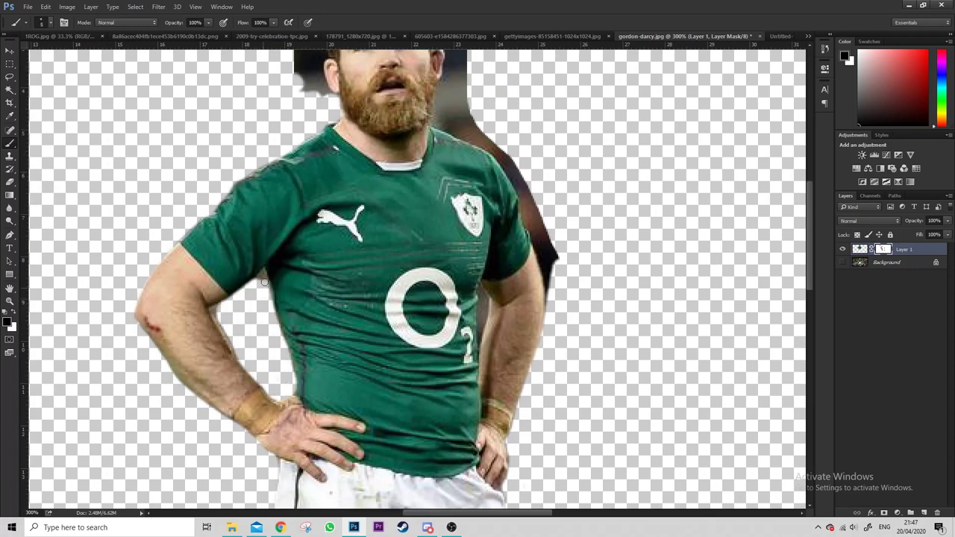
pyautogui.moveTo(482, 302); pyautogui.dragTo(482, 328)
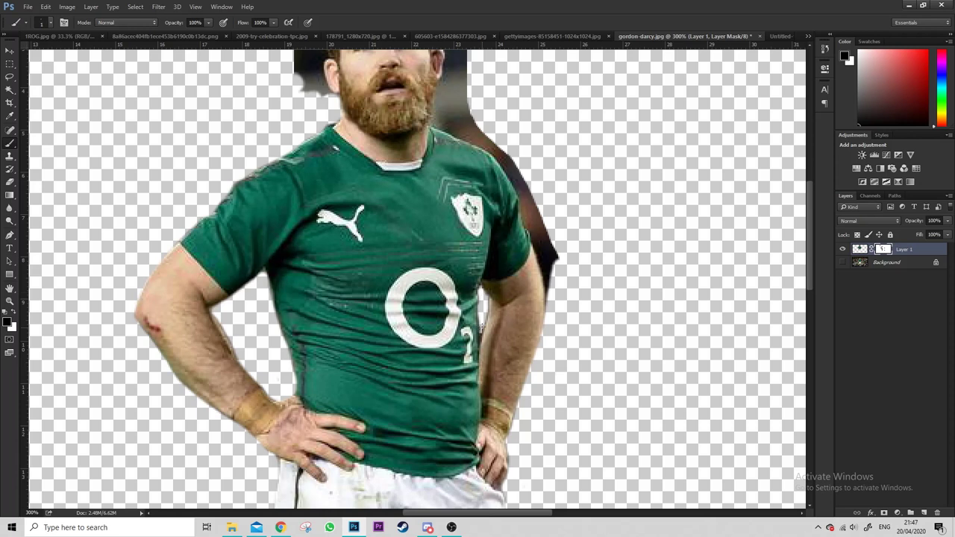
pyautogui.moveTo(457, 96); pyautogui.dragTo(561, 282)
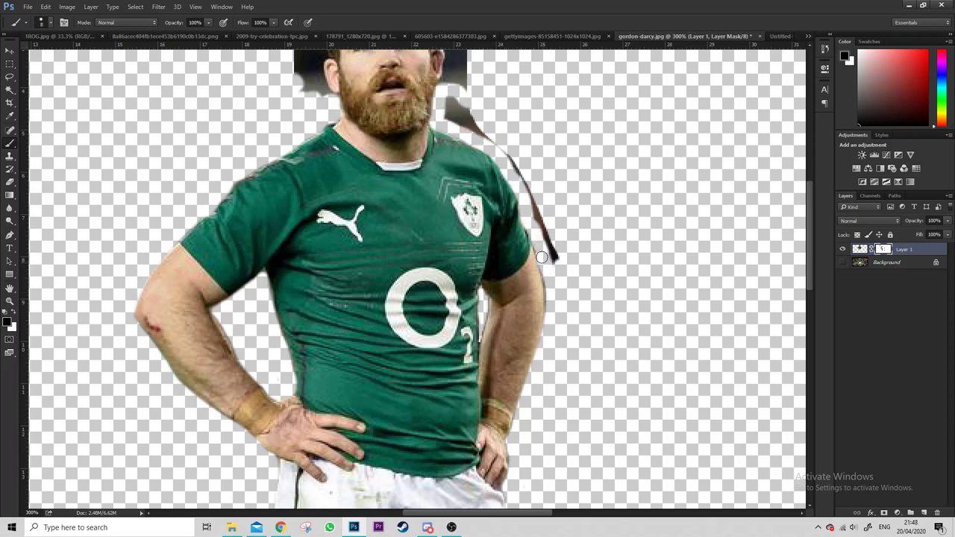
pyautogui.scroll(5, 460, 123)
pyautogui.moveTo(343, 295)
pyautogui.mouseDown()
pyautogui.moveTo(351, 191)
pyautogui.moveTo(395, 170)
pyautogui.mouseUp()
pyautogui.moveTo(466, 284); pyautogui.dragTo(448, 190)
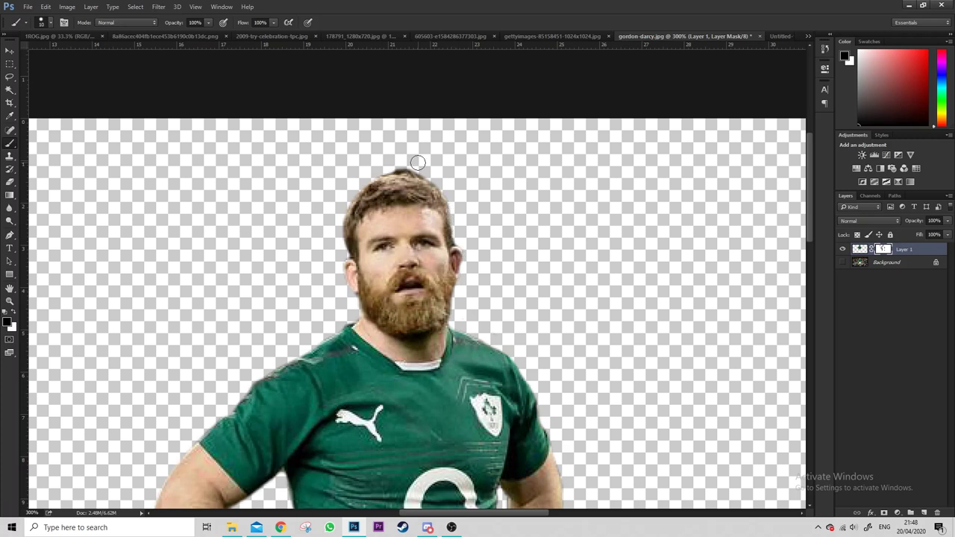
pyautogui.hotkey('ctrl', '-')
pyautogui.hotkey('ctrl', '-')
# Apply a Camera Raw grade with sharpening to the bearded player
pyautogui.hotkey('shift', 'ctrl', 'a')
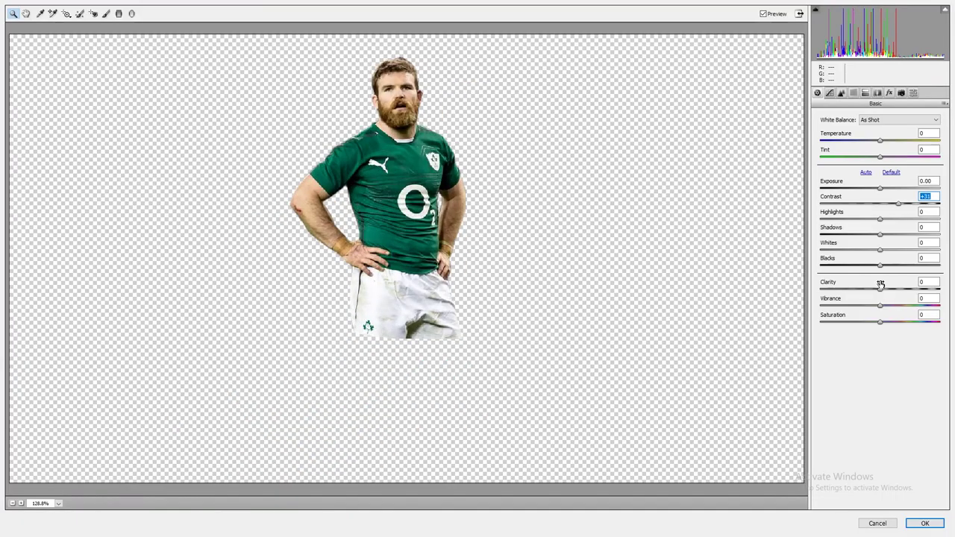
pyautogui.click(841, 92)
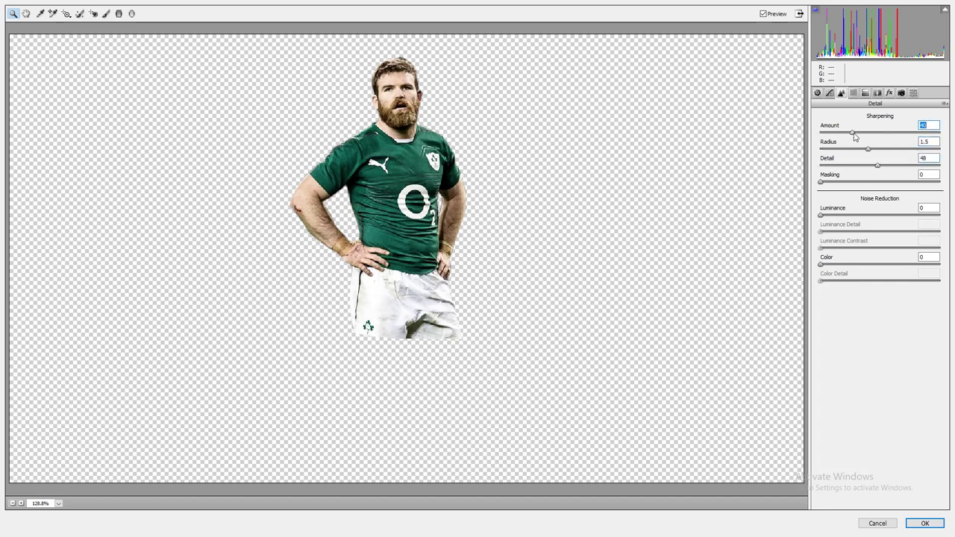
pyautogui.click(924, 523)
# Clean the next player's mask fringe along both edges and arms, then outline the running player
pyautogui.click(693, 36)
pyautogui.moveTo(417, 380)
pyautogui.mouseDown()
pyautogui.moveTo(429, 224)
pyautogui.moveTo(453, 99)
pyautogui.moveTo(514, 173)
pyautogui.moveTo(543, 437)
pyautogui.mouseUp()
pyautogui.moveTo(549, 382); pyautogui.dragTo(586, 246)
pyautogui.hotkey('ctrl', '+')
pyautogui.moveTo(416, 408)
pyautogui.mouseDown()
pyautogui.moveTo(423, 283)
pyautogui.moveTo(441, 194)
pyautogui.moveTo(488, 98)
pyautogui.mouseUp()
pyautogui.moveTo(709, 354); pyautogui.dragTo(774, 267)
pyautogui.moveTo(632, 68); pyautogui.dragTo(396, 154)
pyautogui.moveTo(439, 203)
pyautogui.mouseDown()
pyautogui.moveTo(500, 266)
pyautogui.moveTo(539, 364)
pyautogui.mouseUp()
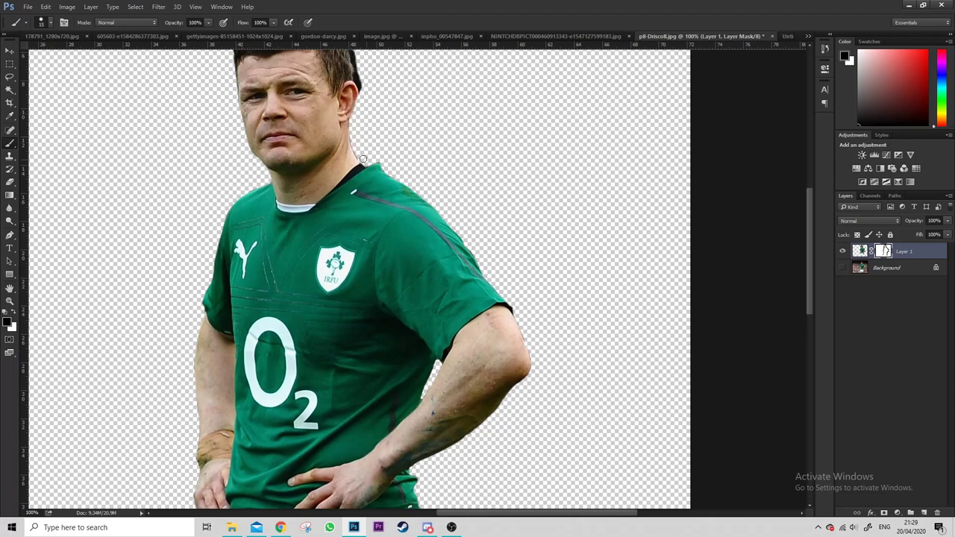
pyautogui.moveTo(364, 159); pyautogui.dragTo(391, 220)
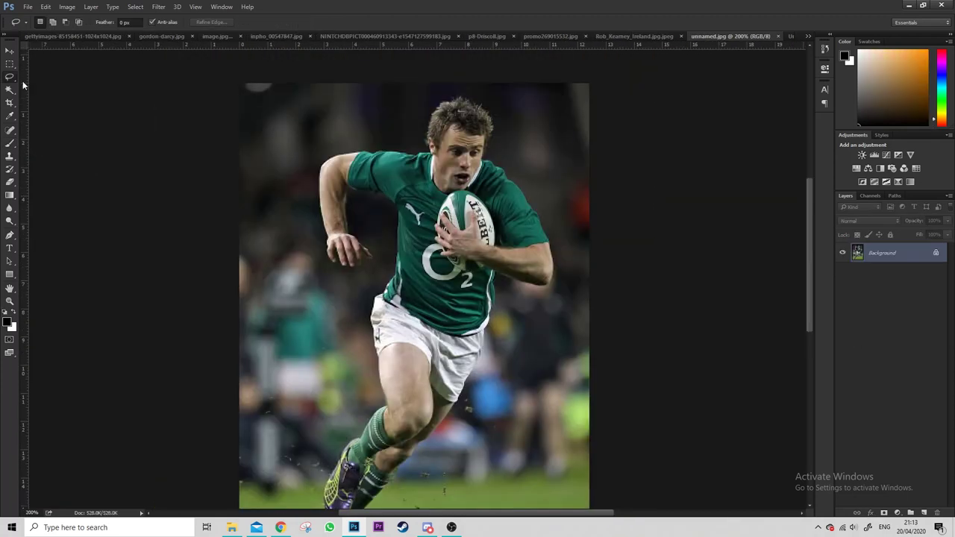
pyautogui.moveTo(467, 92); pyautogui.dragTo(373, 275)
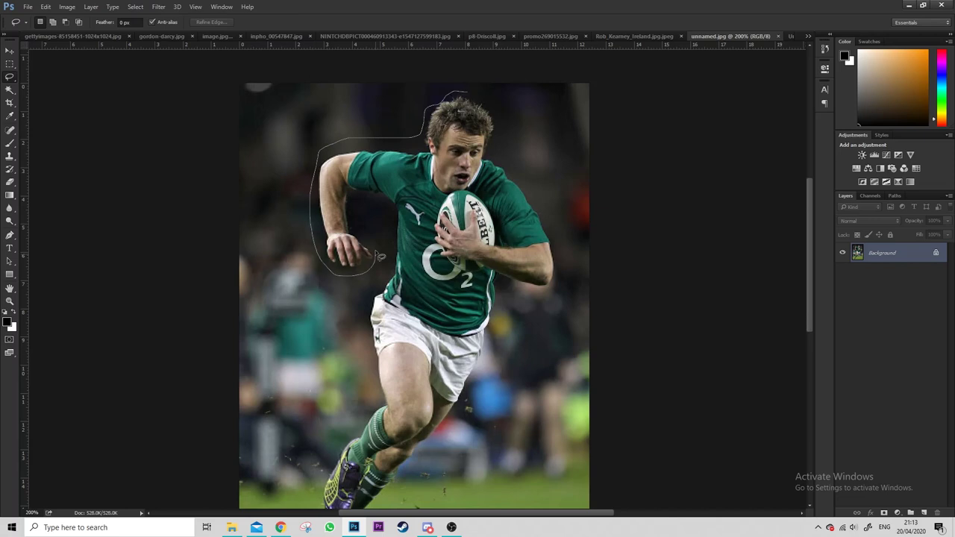
# Close the runner's outline and paint away the halo along the left arm, hip, shoulder and head
pyautogui.moveTo(481, 367); pyautogui.dragTo(498, 152)
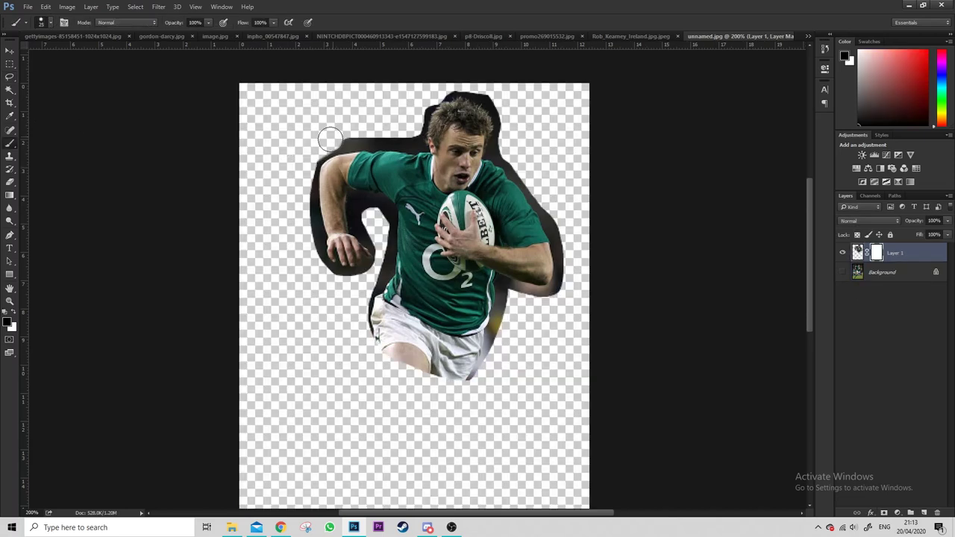
pyautogui.moveTo(352, 157)
pyautogui.mouseDown()
pyautogui.moveTo(298, 187)
pyautogui.moveTo(382, 287)
pyautogui.mouseUp()
pyautogui.moveTo(366, 200); pyautogui.dragTo(362, 254)
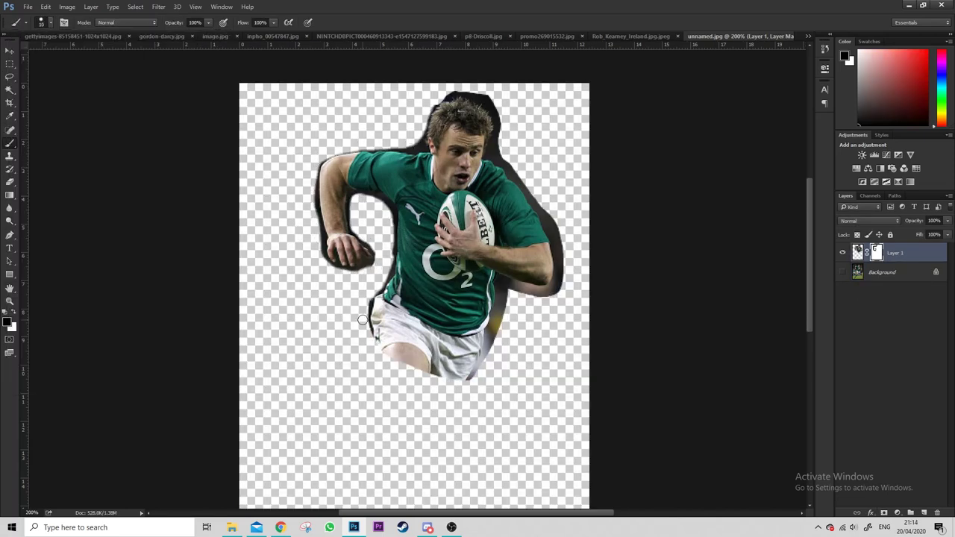
pyautogui.moveTo(486, 351)
pyautogui.mouseDown()
pyautogui.moveTo(498, 284)
pyautogui.moveTo(570, 235)
pyautogui.mouseUp()
pyautogui.moveTo(448, 82)
pyautogui.mouseDown()
pyautogui.moveTo(511, 149)
pyautogui.moveTo(566, 238)
pyautogui.mouseUp()
# Zoomed in, clear the remaining halo inside the arm loop, both arms, neck and hair
pyautogui.hotkey('ctrl', '+')
pyautogui.moveTo(333, 395)
pyautogui.mouseDown()
pyautogui.moveTo(376, 224)
pyautogui.moveTo(291, 141)
pyautogui.moveTo(342, 229)
pyautogui.mouseUp()
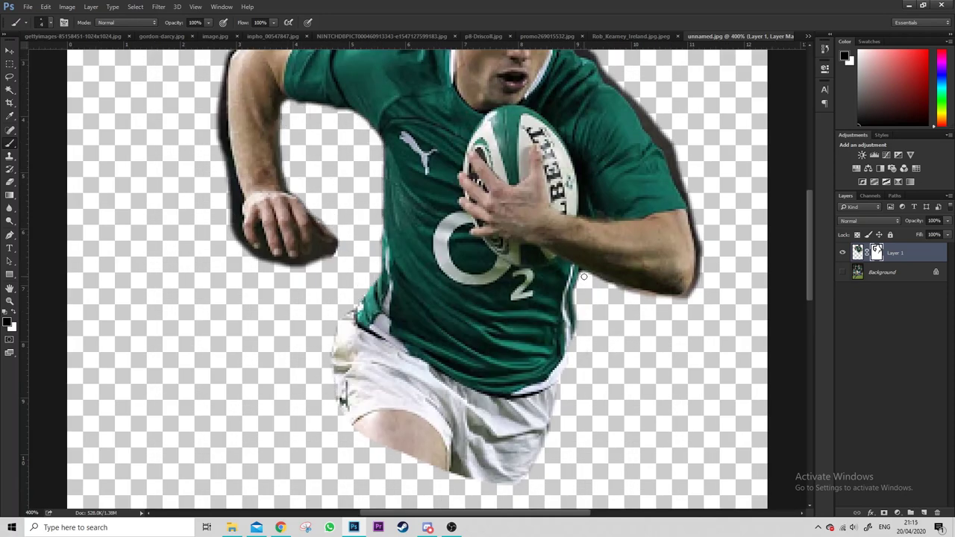
pyautogui.moveTo(687, 305); pyautogui.dragTo(697, 208)
pyautogui.moveTo(212, 69)
pyautogui.mouseDown()
pyautogui.moveTo(225, 186)
pyautogui.moveTo(250, 260)
pyautogui.moveTo(314, 256)
pyautogui.moveTo(317, 245)
pyautogui.mouseUp()
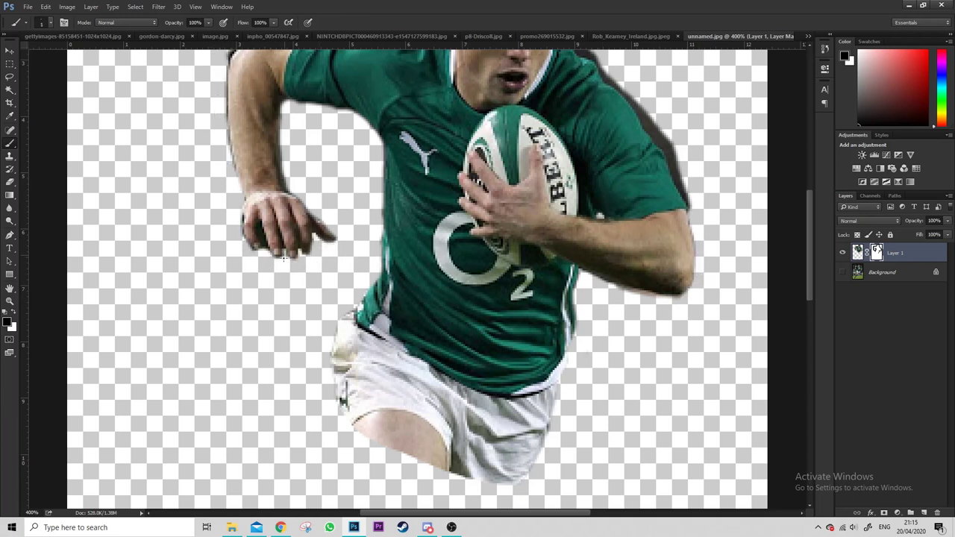
pyautogui.moveTo(258, 226)
pyautogui.mouseDown()
pyautogui.moveTo(298, 395)
pyautogui.moveTo(388, 196)
pyautogui.moveTo(538, 84)
pyautogui.moveTo(608, 206)
pyautogui.moveTo(708, 336)
pyautogui.moveTo(720, 369)
pyautogui.mouseUp()
# Convert the running player's layer for filtering and apply the Camera Raw Filter
pyautogui.hotkey('ctrl', '-')
pyautogui.hotkey('ctrl', '-')
pyautogui.rightClick(855, 248)
pyautogui.click(885, 276)
pyautogui.click(159, 6)
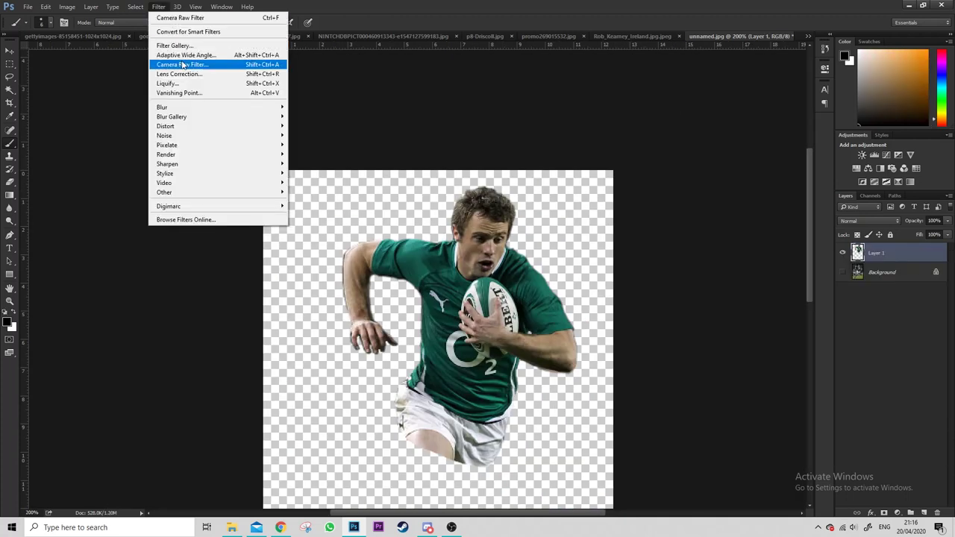
pyautogui.click(181, 64)
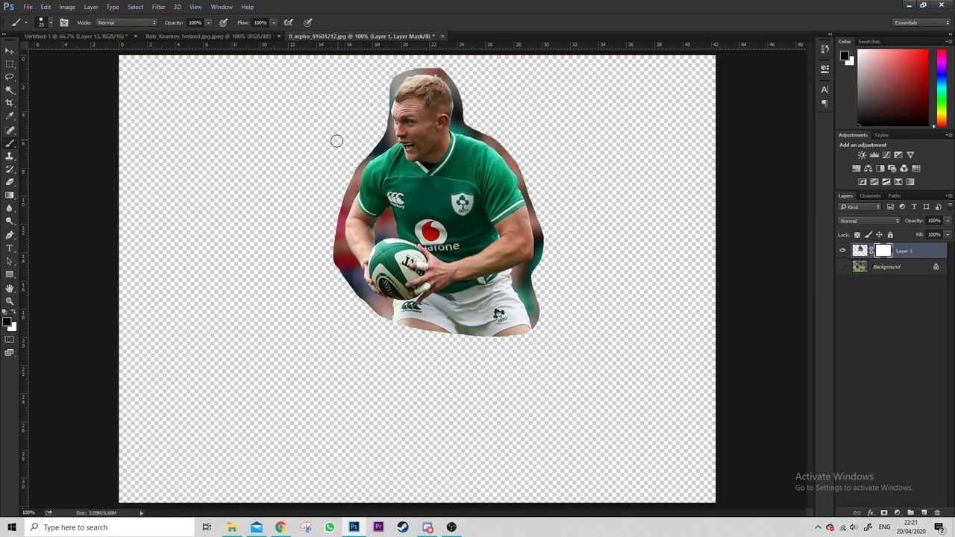
# Brush the dark halo off the blond player's left and right edges, shoulder and head
pyautogui.moveTo(335, 141)
pyautogui.mouseDown()
pyautogui.moveTo(358, 292)
pyautogui.moveTo(388, 321)
pyautogui.mouseUp()
pyautogui.moveTo(533, 329)
pyautogui.mouseDown()
pyautogui.moveTo(526, 164)
pyautogui.moveTo(459, 93)
pyautogui.mouseUp()
pyautogui.moveTo(388, 145)
pyautogui.mouseDown()
pyautogui.moveTo(452, 69)
pyautogui.moveTo(470, 135)
pyautogui.mouseUp()
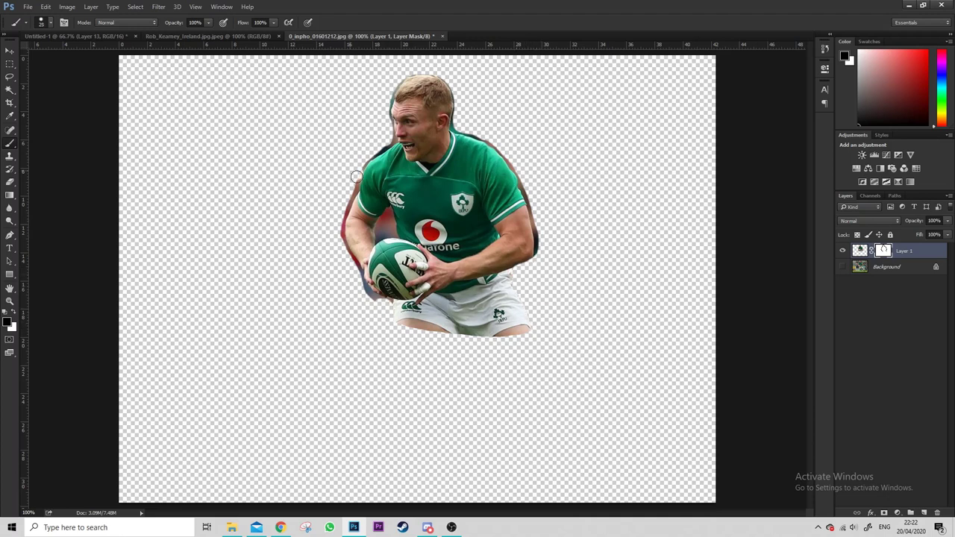
# Brush away the blond player's remaining halo along the arm edges and around his head
pyautogui.scroll(3, 352, 317)
pyautogui.moveTo(314, 93)
pyautogui.mouseDown()
pyautogui.moveTo(358, 164)
pyautogui.moveTo(104, 279)
pyautogui.mouseUp()
pyautogui.moveTo(448, 97); pyautogui.dragTo(501, 263)
pyautogui.scroll(10, 501, 262)
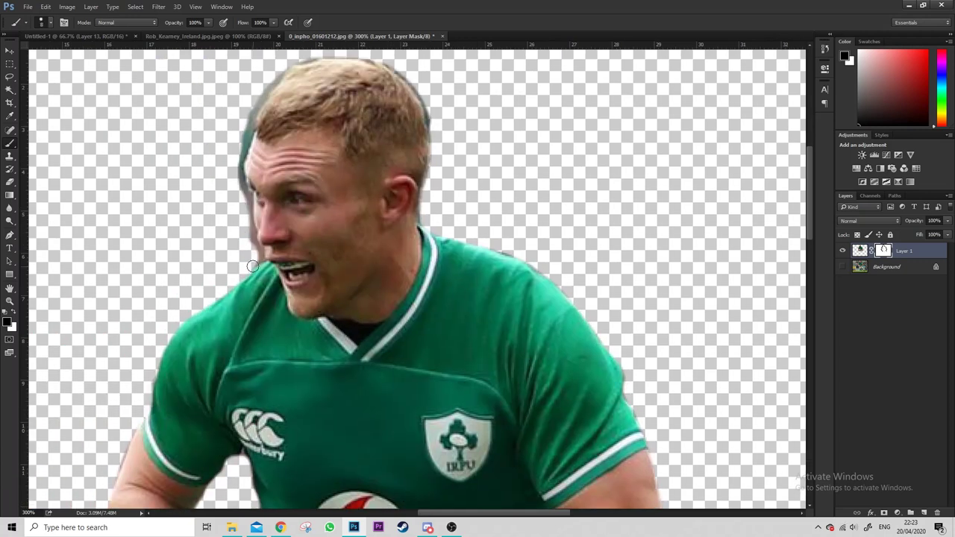
pyautogui.hscroll(-3, 242, 378)
pyautogui.moveTo(243, 144); pyautogui.dragTo(437, 134)
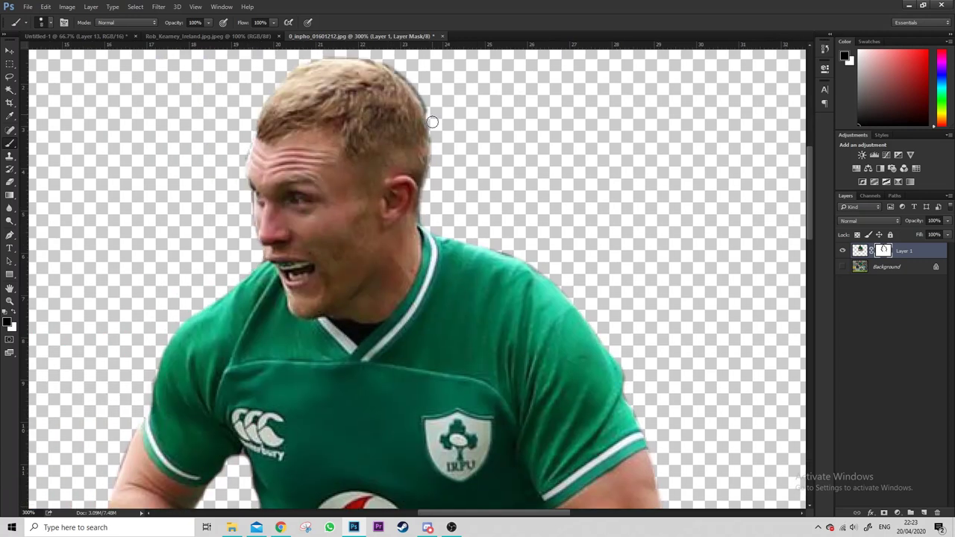
pyautogui.moveTo(385, 67); pyautogui.dragTo(437, 127)
pyautogui.hotkey('ctrl', '0')
# In Camera Raw, raise Exposure, Contrast and Clarity and lower Blacks for the blond player
pyautogui.hotkey('shift', 'ctrl', 'a')
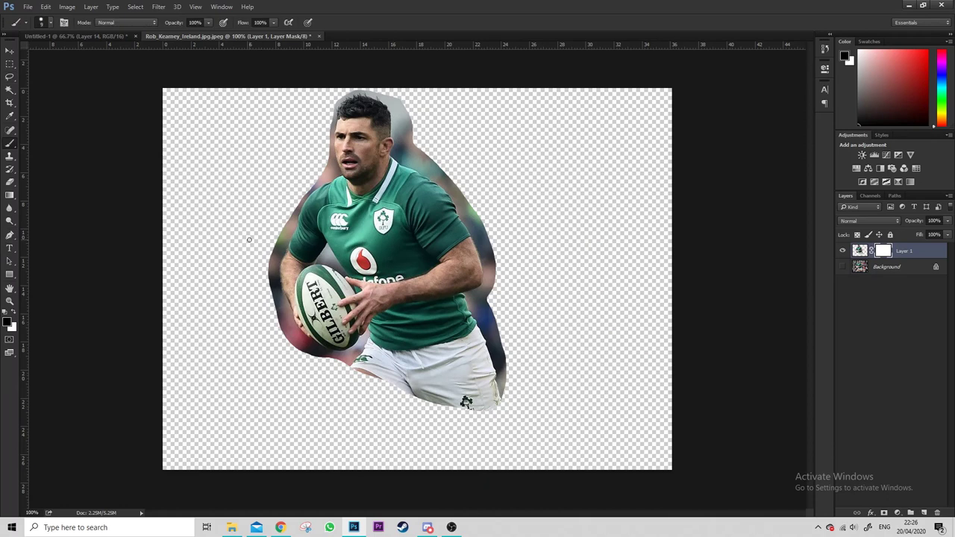
pyautogui.moveTo(328, 168)
pyautogui.mouseDown()
pyautogui.moveTo(283, 231)
pyautogui.moveTo(282, 335)
pyautogui.mouseUp()
pyautogui.moveTo(392, 99)
pyautogui.mouseDown()
pyautogui.moveTo(396, 151)
pyautogui.moveTo(514, 403)
pyautogui.moveTo(489, 287)
pyautogui.mouseUp()
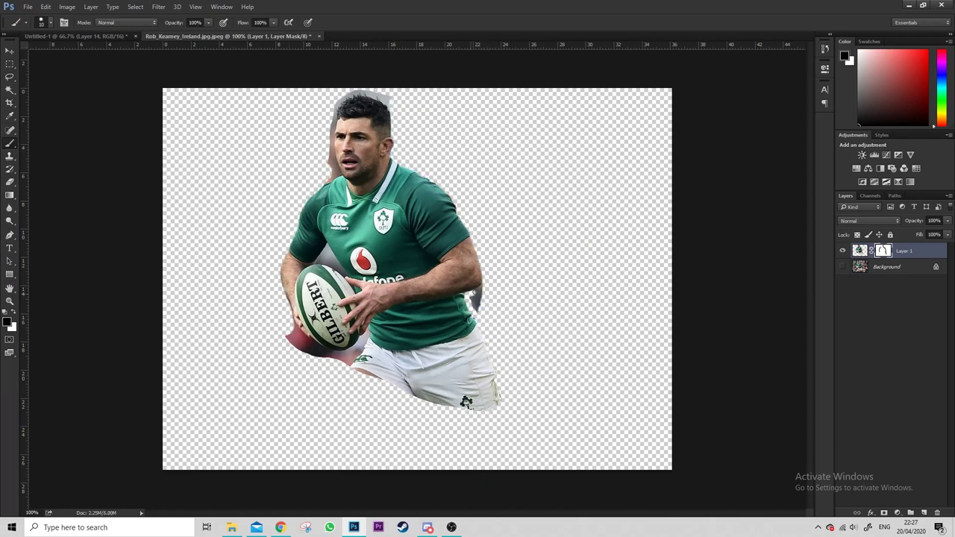
# Paint out the pink halo below the ball, then scale the Layer 15 player to about half size
pyautogui.moveTo(275, 326); pyautogui.dragTo(358, 351)
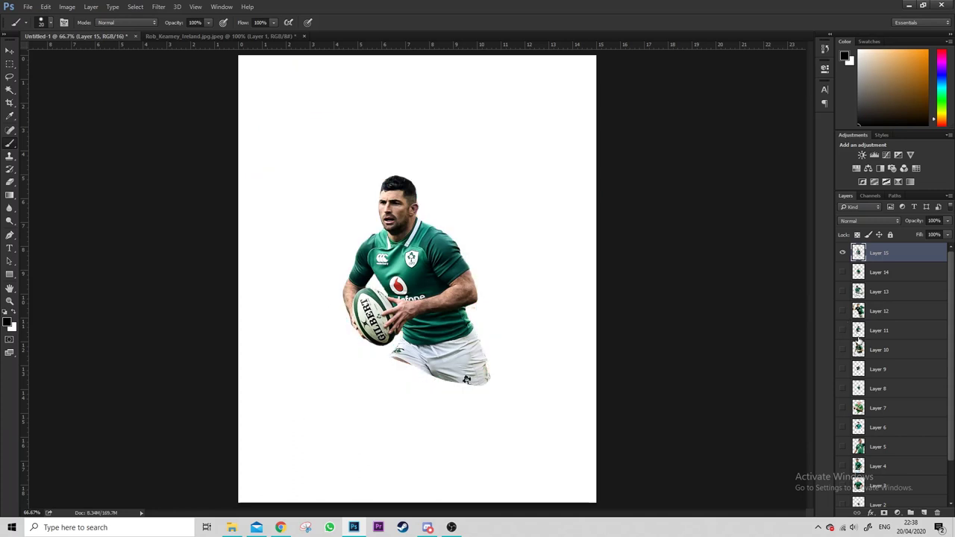
pyautogui.hotkey('ctrl', 't')
pyautogui.moveTo(496, 170); pyautogui.dragTo(441, 271)
# Place a player at bottom centre, then shrink the Layer 14 player and move it bottom right
pyautogui.moveTo(402, 321); pyautogui.dragTo(440, 419)
pyautogui.press('Return')
pyautogui.click(842, 271)
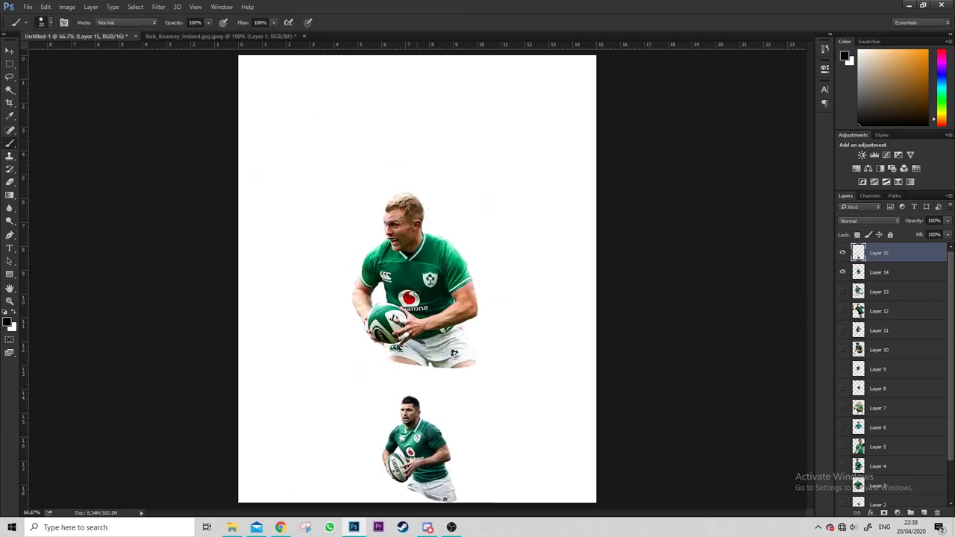
pyautogui.click(888, 271)
pyautogui.hotkey('ctrl', 't')
pyautogui.moveTo(479, 192); pyautogui.dragTo(436, 251)
pyautogui.moveTo(394, 311); pyautogui.dragTo(538, 414)
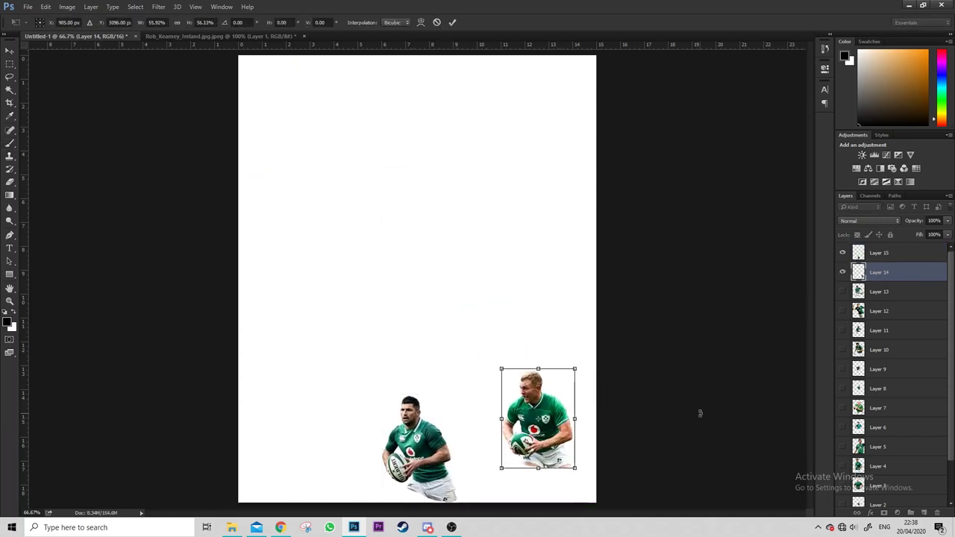
# Show the Layer 13 player, shrink it, and place it at the centre left
pyautogui.click(842, 291)
pyautogui.press('Return')
pyautogui.click(888, 291)
pyautogui.hotkey('ctrl', 't')
pyautogui.moveTo(564, 102); pyautogui.dragTo(372, 376)
pyautogui.moveTo(350, 432); pyautogui.dragTo(398, 310)
pyautogui.moveTo(421, 254); pyautogui.dragTo(401, 277)
pyautogui.press('Return')
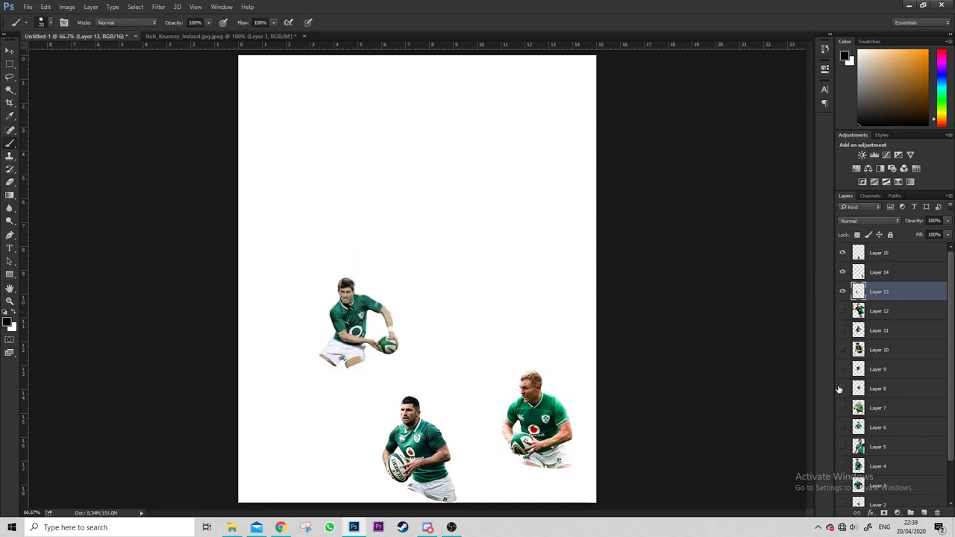
# Shrink the large Layer 12 player and move it up toward the centre
pyautogui.click(843, 310)
pyautogui.hotkey('ctrl', 't')
pyautogui.moveTo(699, 75); pyautogui.dragTo(435, 238)
pyautogui.moveTo(403, 283); pyautogui.dragTo(423, 254)
pyautogui.press('Return')
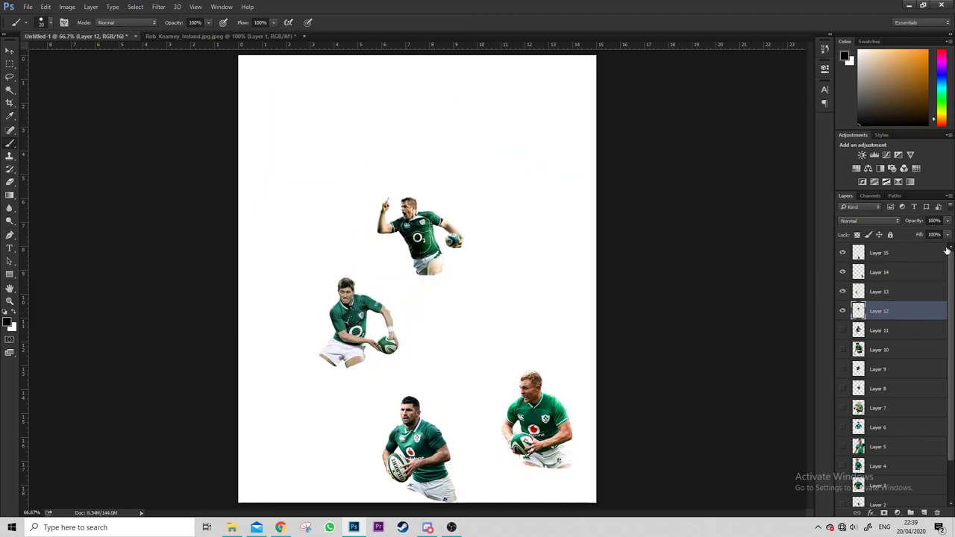
# Shrink the Layer 11 player to the upper right and the Layer 10 player to the left
pyautogui.click(842, 329)
pyautogui.click(887, 330)
pyautogui.hotkey('ctrl', 't')
pyautogui.moveTo(500, 166); pyautogui.dragTo(408, 293)
pyautogui.moveTo(392, 334); pyautogui.dragTo(548, 200)
pyautogui.click(842, 350)
pyautogui.hotkey('ctrl', 't')
pyautogui.moveTo(321, 410); pyautogui.dragTo(302, 202)
# Show the Layer 9 and 8 players, then shrink and reposition the Layer 7 player near the top
pyautogui.click(842, 368)
pyautogui.click(879, 369)
pyautogui.hotkey('ctrl', 't')
pyautogui.click(842, 388)
pyautogui.hotkey('ctrl', 't')
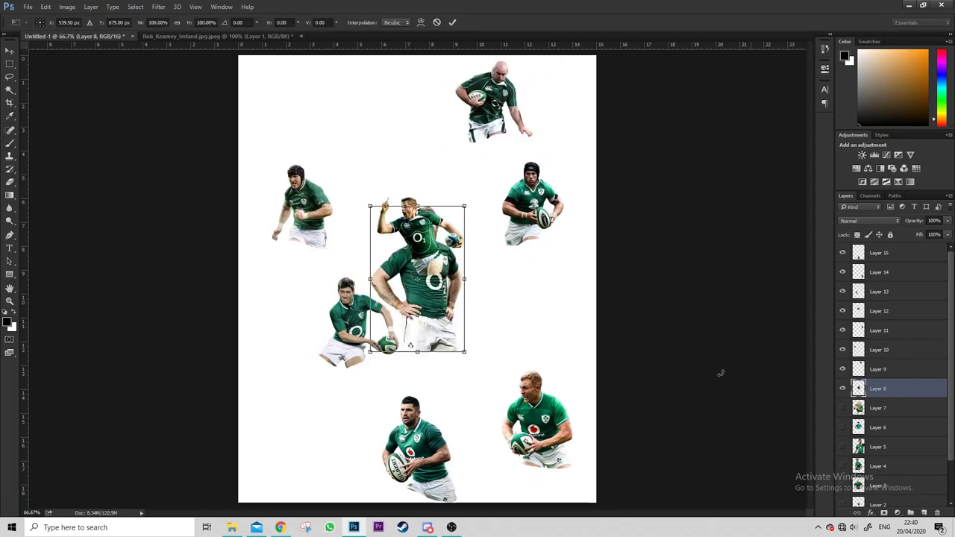
pyautogui.click(842, 408)
pyautogui.click(879, 407)
pyautogui.hotkey('ctrl', 't')
pyautogui.moveTo(417, 112); pyautogui.dragTo(430, 96)
pyautogui.press('Return')
# Show the Layer 6, 5 and 4 players, shrinking one into the lower right
pyautogui.click(842, 427)
pyautogui.click(878, 427)
pyautogui.hotkey('ctrl', 't')
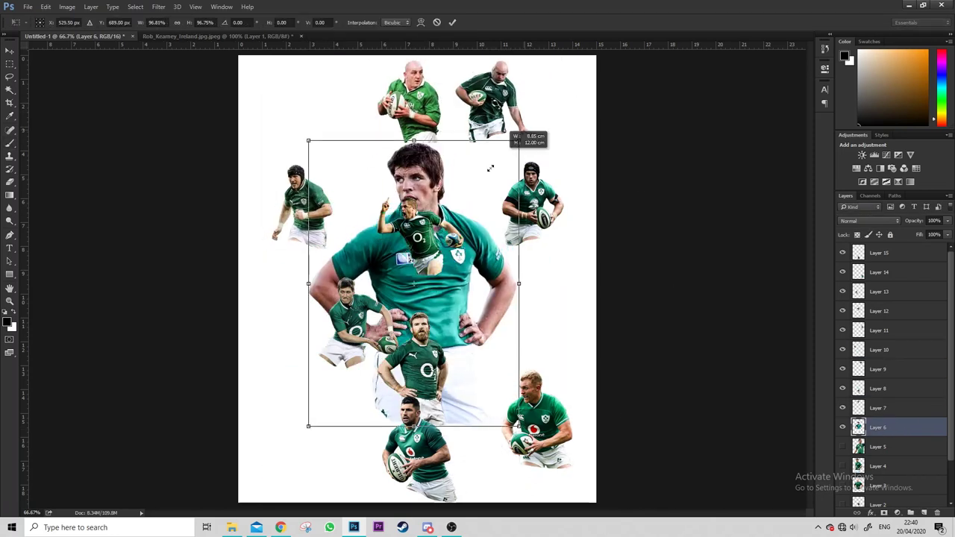
pyautogui.click(842, 446)
pyautogui.click(878, 446)
pyautogui.click(878, 465)
pyautogui.hotkey('ctrl', 't')
pyautogui.moveTo(418, 224); pyautogui.dragTo(478, 402)
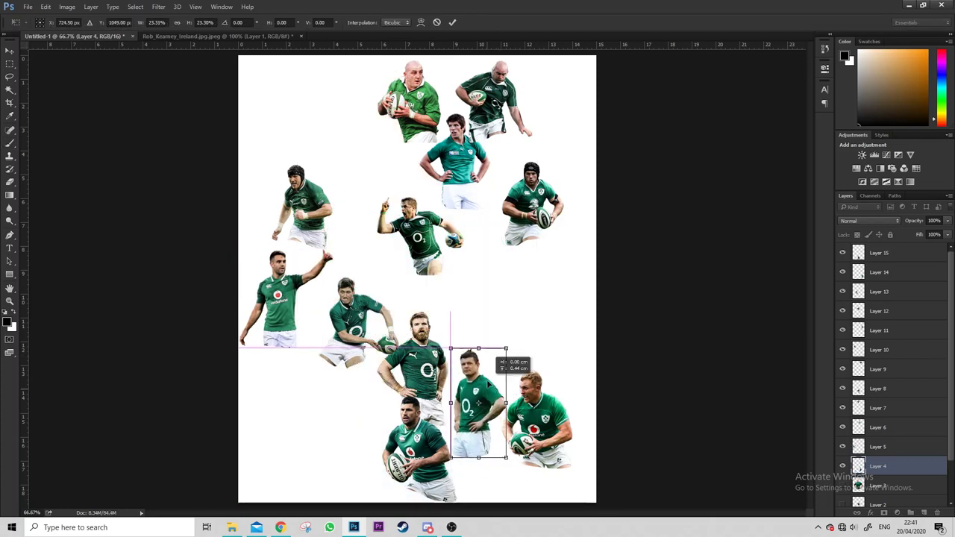
pyautogui.press('Return')
# Move the Layer 3 player to the top and set the Layer 2 player at lower left
pyautogui.click(879, 485)
pyautogui.hotkey('ctrl', 't')
pyautogui.moveTo(329, 393); pyautogui.dragTo(367, 162)
pyautogui.press('Return')
pyautogui.click(878, 504)
pyautogui.hotkey('ctrl', 't')
pyautogui.press('Return')
# Shrink the large Layer 1 player and move it to the top left
pyautogui.click(842, 485)
pyautogui.moveTo(516, 424); pyautogui.dragTo(389, 236)
pyautogui.moveTo(354, 185); pyautogui.dragTo(326, 105)
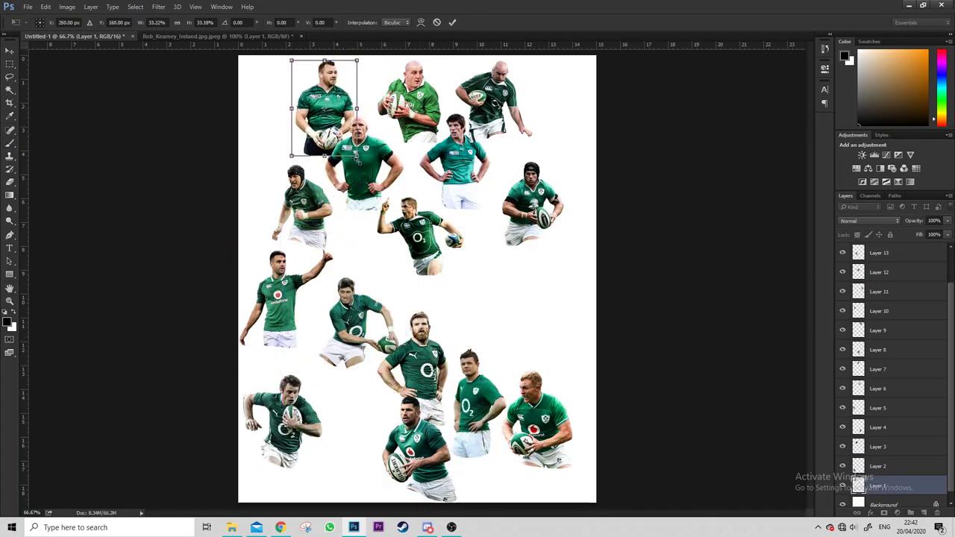
pyautogui.press('Return')
# Drag a player layer higher in the Layers panel to change the overlap order
pyautogui.click(879, 465)
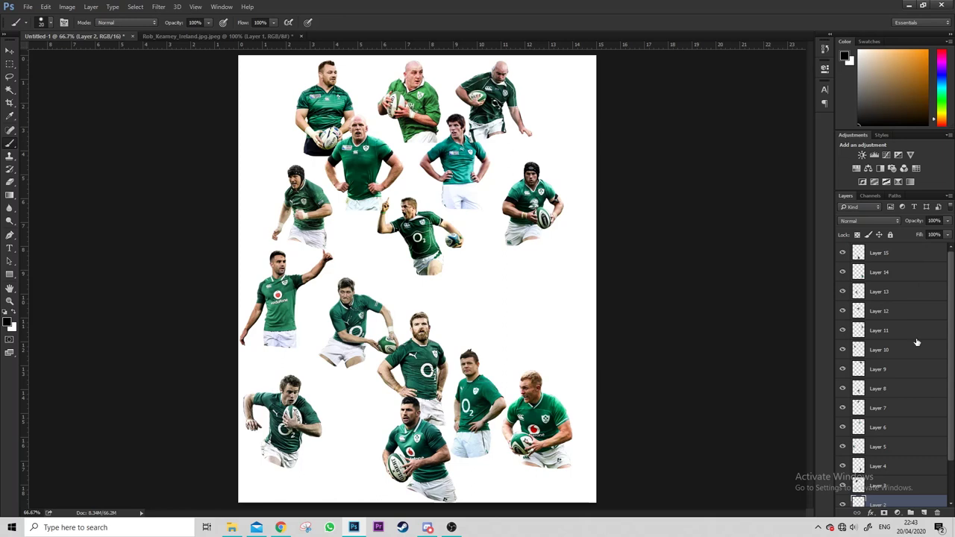
pyautogui.scroll(-2, 917, 342)
pyautogui.press('v')
pyautogui.moveTo(878, 400); pyautogui.dragTo(878, 313)
# Slightly enlarge the Layer 12 player
pyautogui.click(879, 302)
pyautogui.hotkey('ctrl', 't')
pyautogui.moveTo(378, 198); pyautogui.dragTo(364, 182)
pyautogui.press('Return')
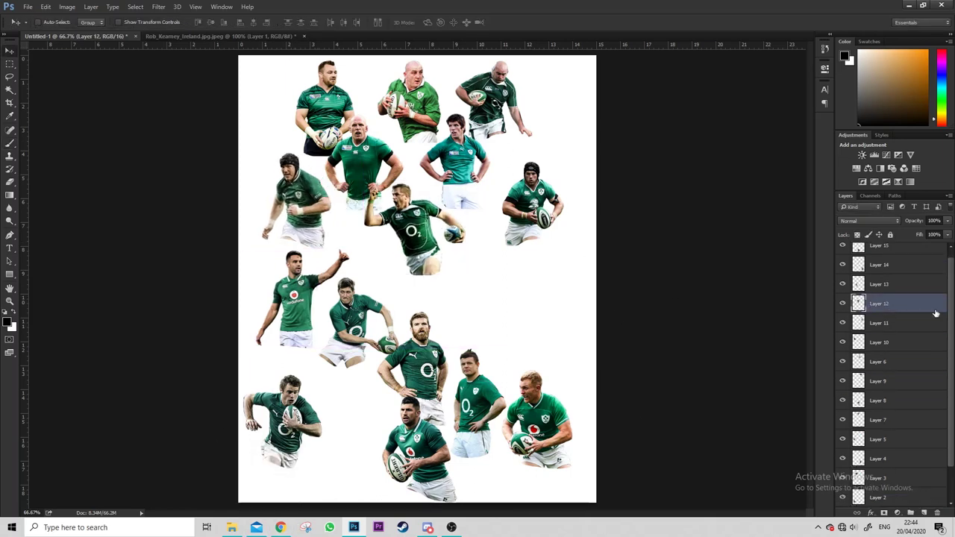
# Rename the first five player layers, starting at Layer 15, with the players' surnames
pyautogui.doubleClick(878, 247)
pyautogui.write('kearney')
pyautogui.press('Tab')
pyautogui.write('earls')
pyautogui.press('Tab')
pyautogui.write('o gara')
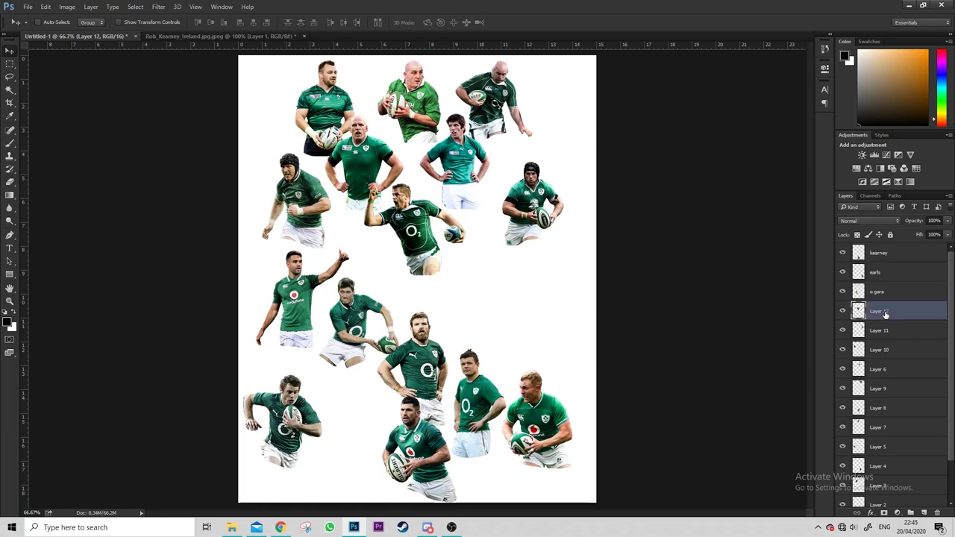
pyautogui.press('Tab')
pyautogui.write('heaslip')
pyautogui.press('Tab')
pyautogui.write('o brien')
# Rename the remaining six player layers with surnames, then nudge the right-middle player down
pyautogui.press('Tab')
pyautogui.write('ferris')
pyautogui.press('Tab')
pyautogui.write('hayes')
pyautogui.press('Tab')
pyautogui.write('darcy')
pyautogui.press('Tab')
pyautogui.write('wood')
pyautogui.write('o driscoll')
pyautogui.press('Tab')
pyautogui.write('o connell')
pyautogui.press('Tab')
pyautogui.write('bowe')
pyautogui.press('Tab')
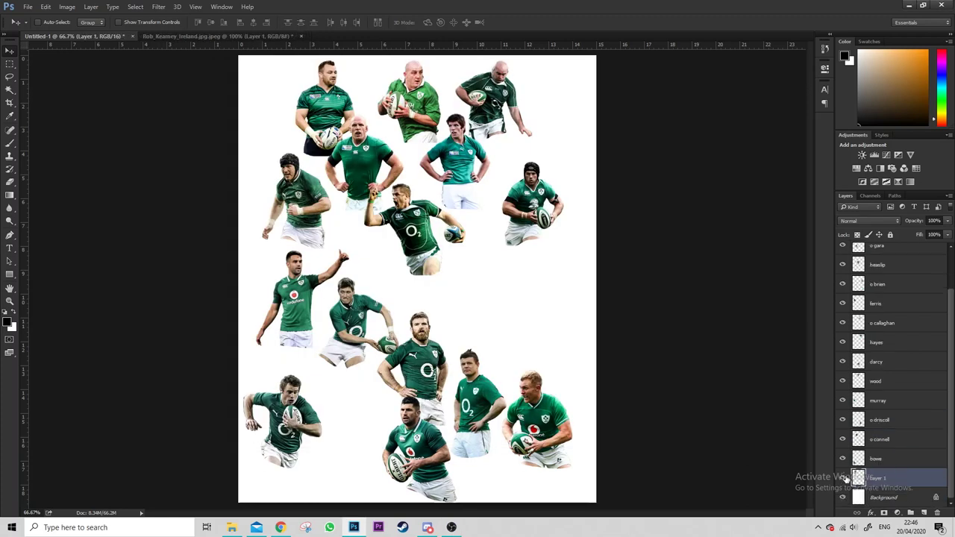
pyautogui.write('healy')
pyautogui.press('Return')
pyautogui.moveTo(486, 246); pyautogui.dragTo(486, 257)
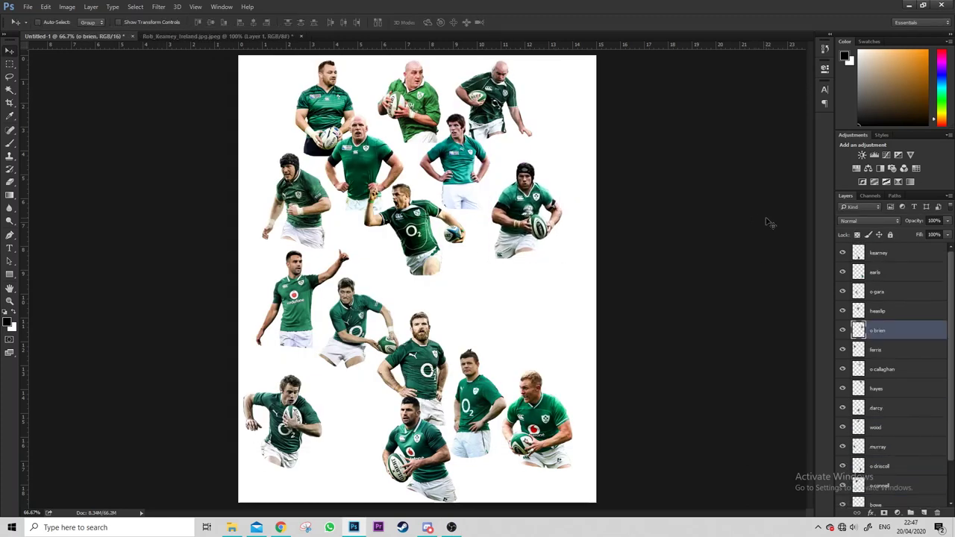
# Restack two player layers higher and enlarge one player into the upper cluster
pyautogui.moveTo(894, 371); pyautogui.dragTo(895, 306)
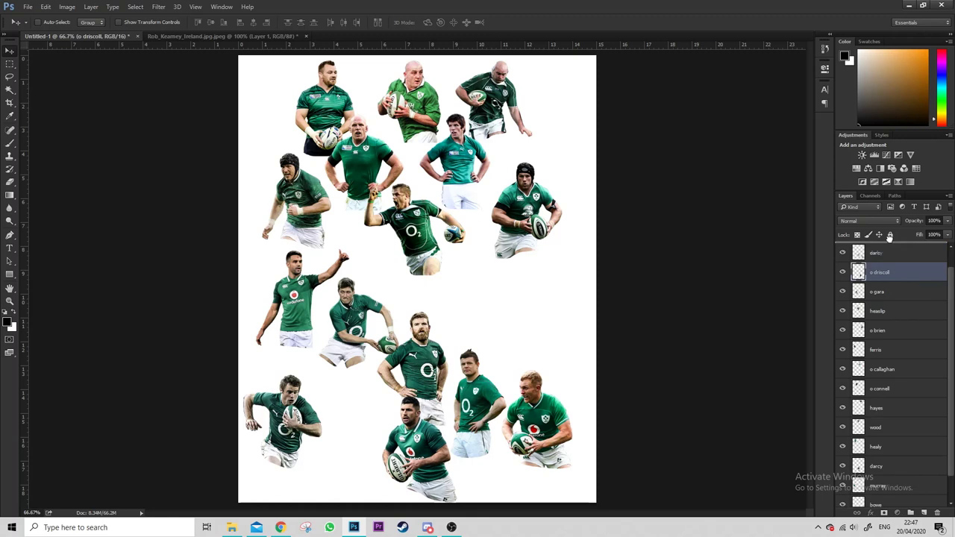
pyautogui.moveTo(895, 477); pyautogui.dragTo(900, 284)
pyautogui.click(890, 456)
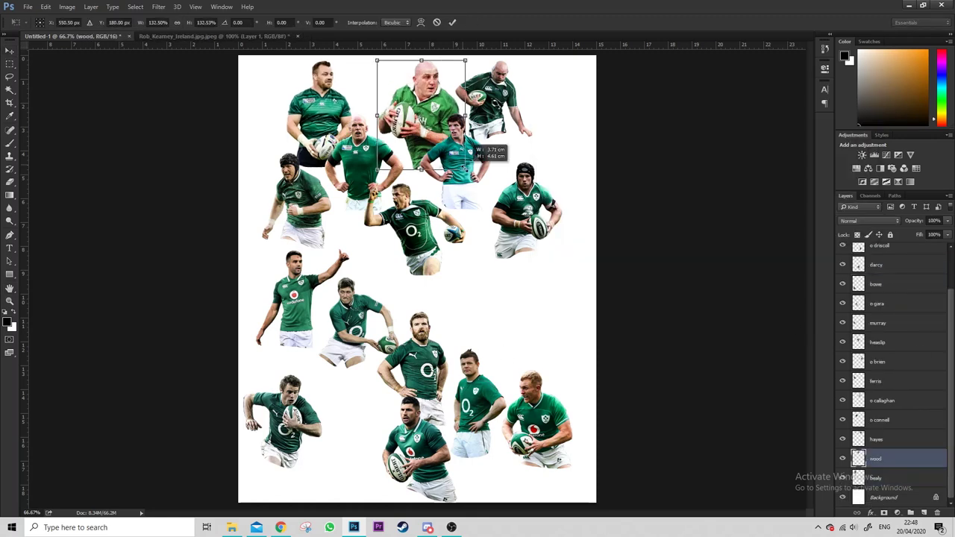
pyautogui.click(882, 401)
pyautogui.hotkey('ctrl', 't')
pyautogui.moveTo(511, 150); pyautogui.dragTo(481, 136)
# Enlarge another player into the cluster, then transform several top players together
pyautogui.press('Return')
pyautogui.click(882, 381)
pyautogui.hotkey('ctrl', 't')
pyautogui.moveTo(261, 153); pyautogui.dragTo(273, 134)
pyautogui.click(882, 362)
pyautogui.click(882, 342)
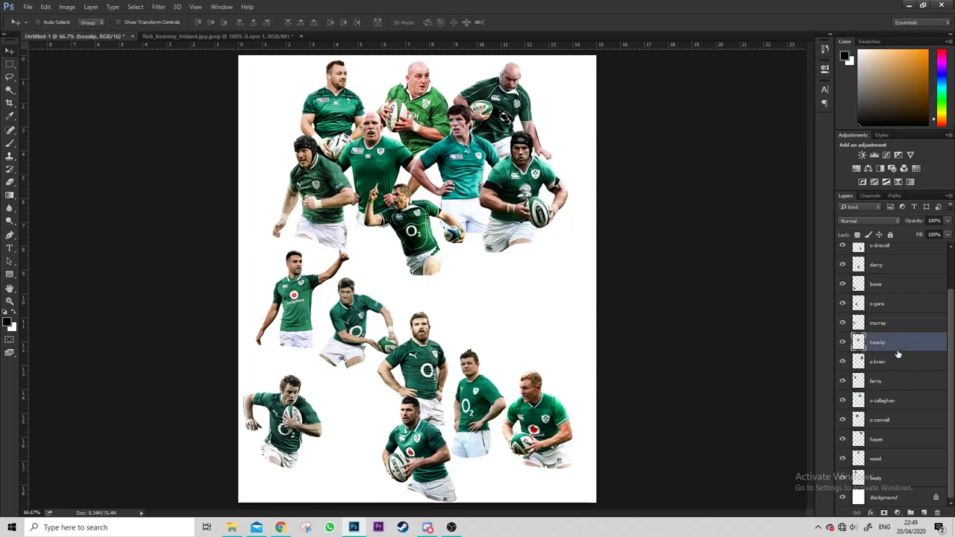
pyautogui.keyDown('shift'); pyautogui.click(882, 400); pyautogui.keyUp('shift')
pyautogui.hotkey('ctrl', 't')
pyautogui.press('Return')
# Dismiss the network popup and resize a player further up the layer stack
pyautogui.click(843, 528)
pyautogui.click(883, 341)
pyautogui.click(888, 322)
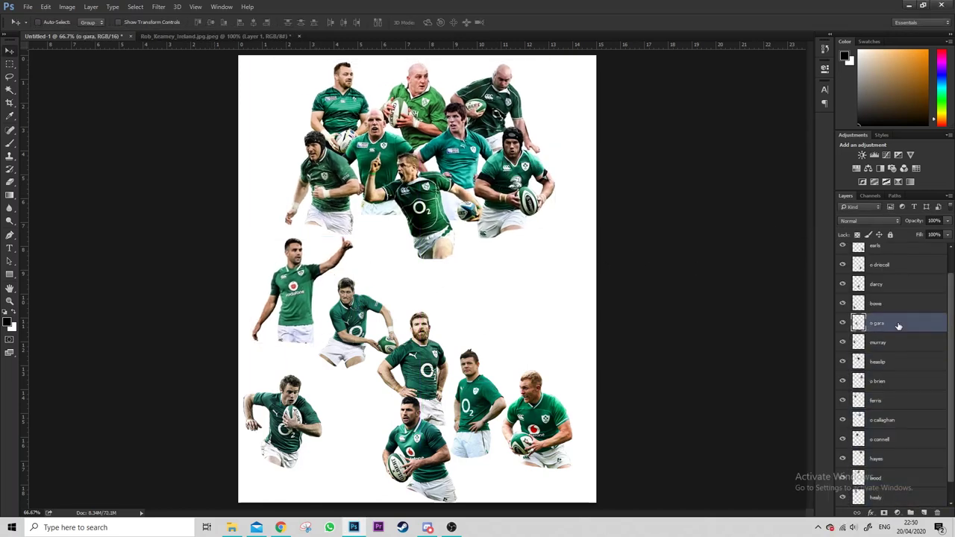
pyautogui.click(892, 303)
pyautogui.click(888, 283)
pyautogui.hotkey('ctrl', 't')
pyautogui.press('Return')
# Undo an unwanted resize of the bottom-right player, then select all player layers
pyautogui.click(888, 264)
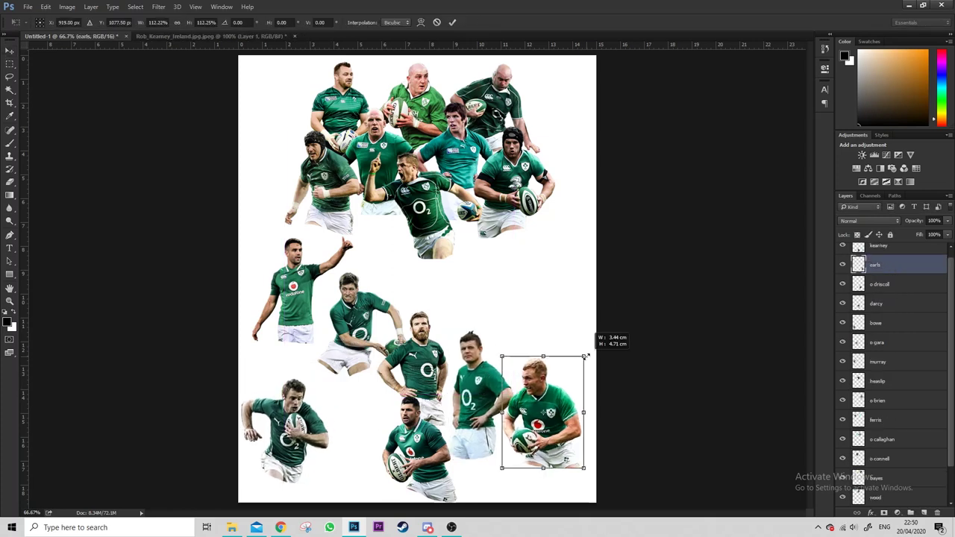
pyautogui.press('Return')
pyautogui.hotkey('ctrl', 't')
pyautogui.press('Escape')
pyautogui.hotkey('ctrl', 'z')
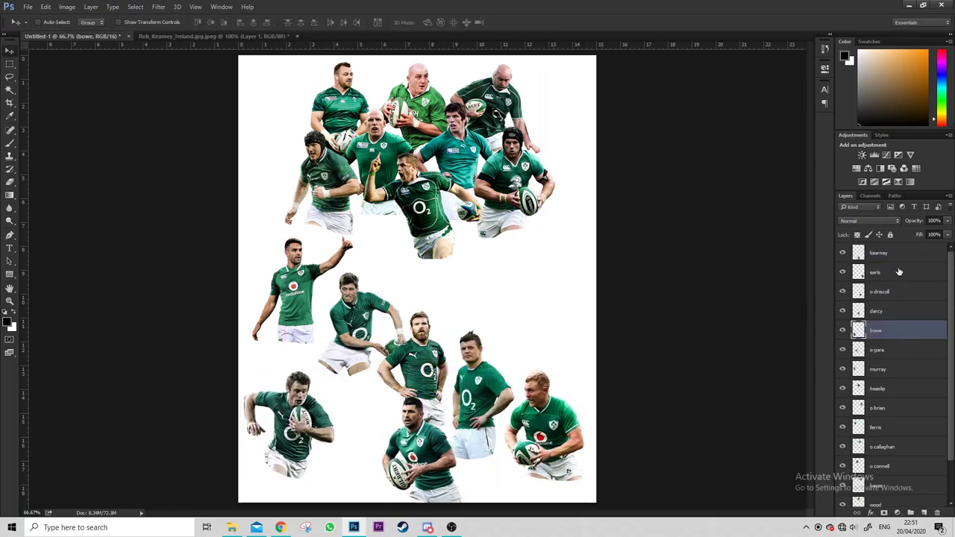
pyautogui.click(891, 253)
pyautogui.scroll(-2, 895, 403)
pyautogui.keyDown('shift'); pyautogui.click(888, 477); pyautogui.keyUp('shift')
# Group the selected player layers, trying and then discarding a drop shadow on the group
pyautogui.rightClick(895, 418)
pyautogui.click(909, 168)
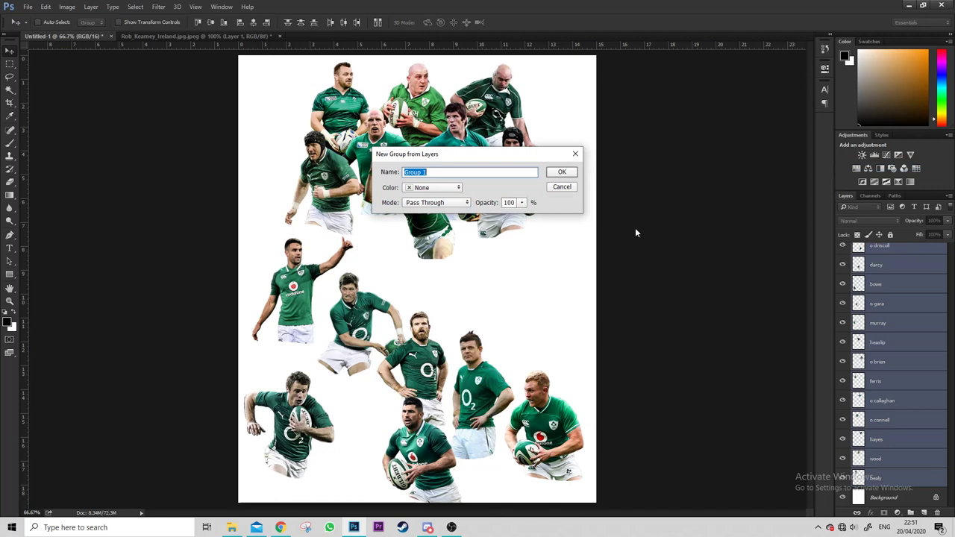
pyautogui.click(552, 170)
pyautogui.doubleClick(901, 252)
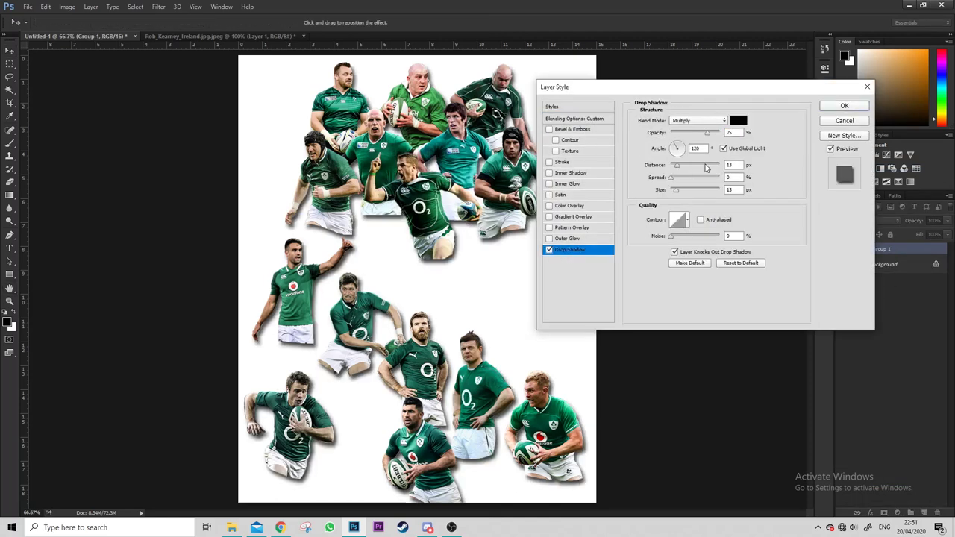
pyautogui.moveTo(671, 191); pyautogui.dragTo(687, 178)
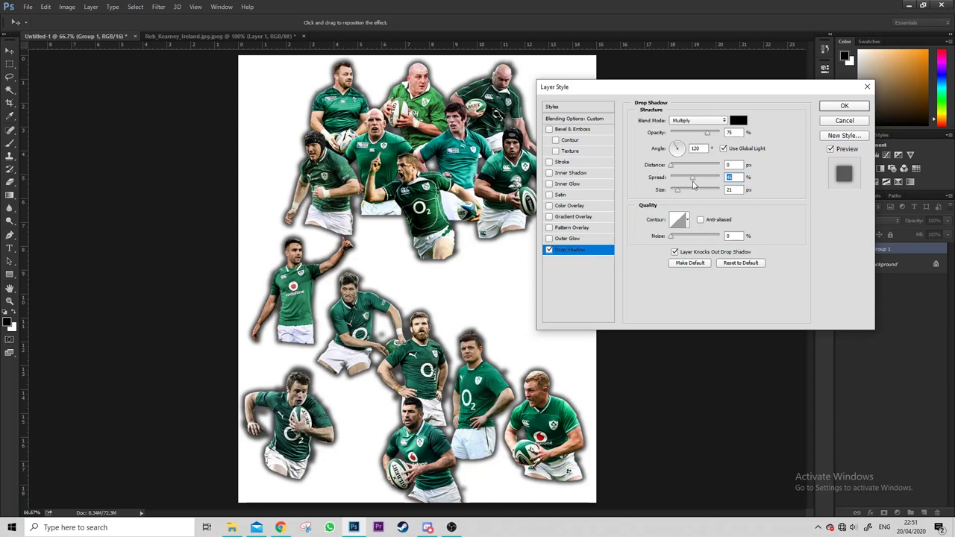
pyautogui.moveTo(690, 185); pyautogui.dragTo(683, 191)
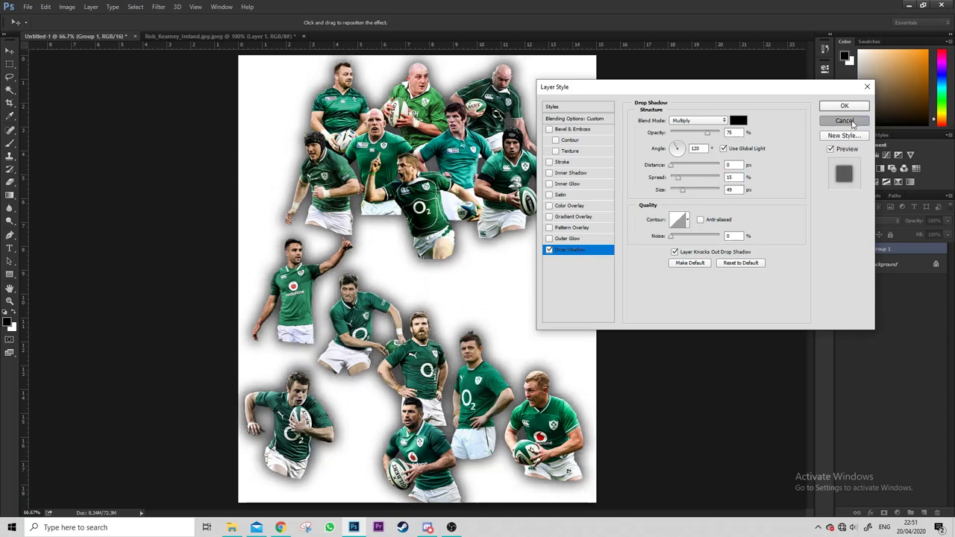
pyautogui.click(844, 121)
# Give the top player a small soft drop shadow and copy it to the other player layers
pyautogui.click(855, 249)
pyautogui.doubleClick(899, 266)
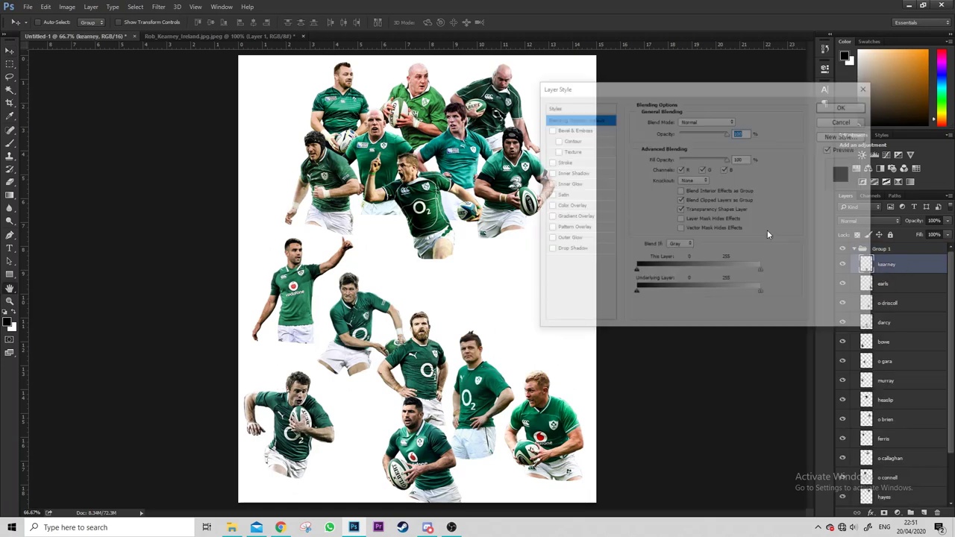
pyautogui.moveTo(684, 193); pyautogui.dragTo(680, 193)
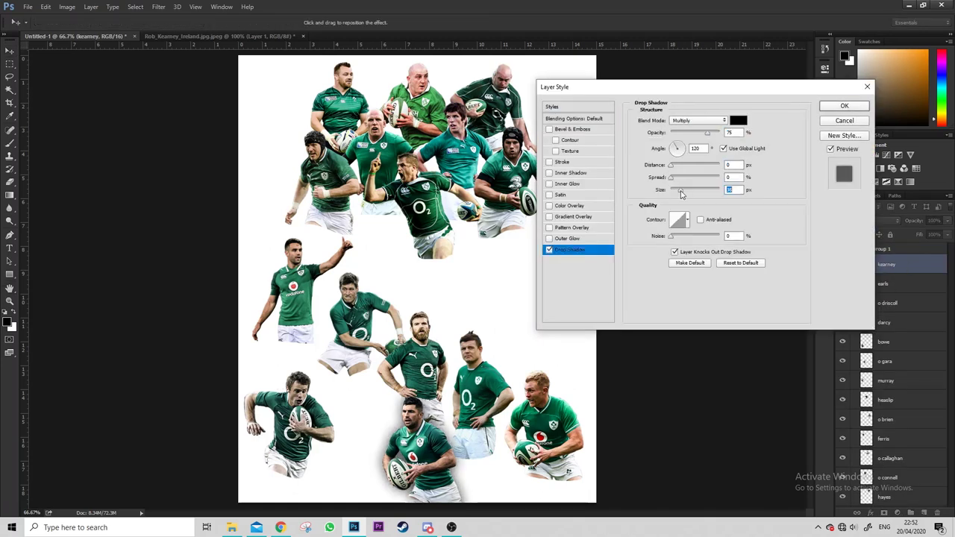
pyautogui.click(675, 179)
pyautogui.click(843, 106)
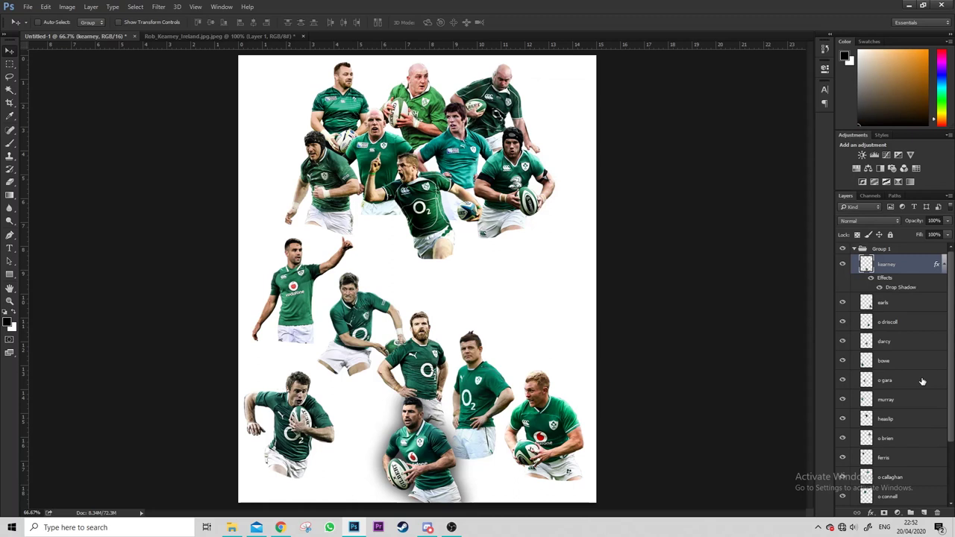
pyautogui.moveTo(895, 289)
pyautogui.mouseDown()
pyautogui.moveTo(895, 435)
pyautogui.moveTo(904, 452)
pyautogui.moveTo(895, 491)
pyautogui.moveTo(899, 465)
pyautogui.moveTo(895, 479)
pyautogui.mouseUp()
# Add a layer mask to the bottom player's layer
pyautogui.scroll(-1, 899, 420)
pyautogui.scroll(-1, 900, 440)
pyautogui.scroll(-1, 901, 462)
pyautogui.scroll(-1, 900, 463)
pyautogui.scroll(-1, 900, 462)
pyautogui.scroll(-1, 900, 467)
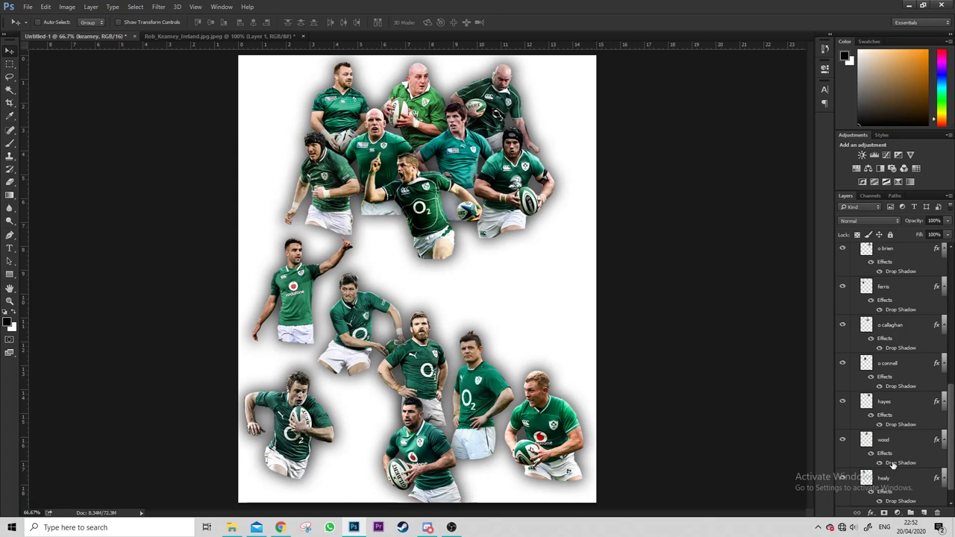
pyautogui.scroll(-1, 893, 464)
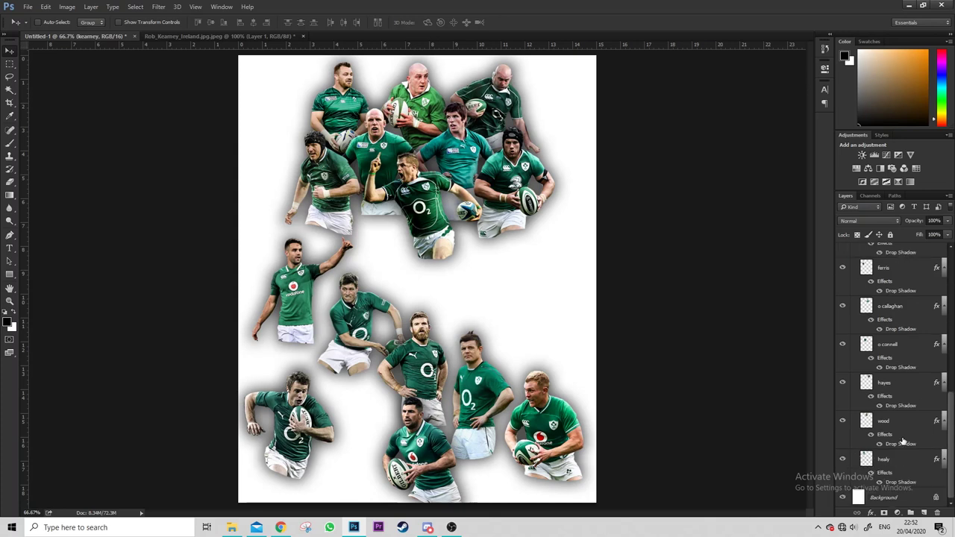
pyautogui.click(895, 459)
pyautogui.click(897, 513)
pyautogui.click(9, 143)
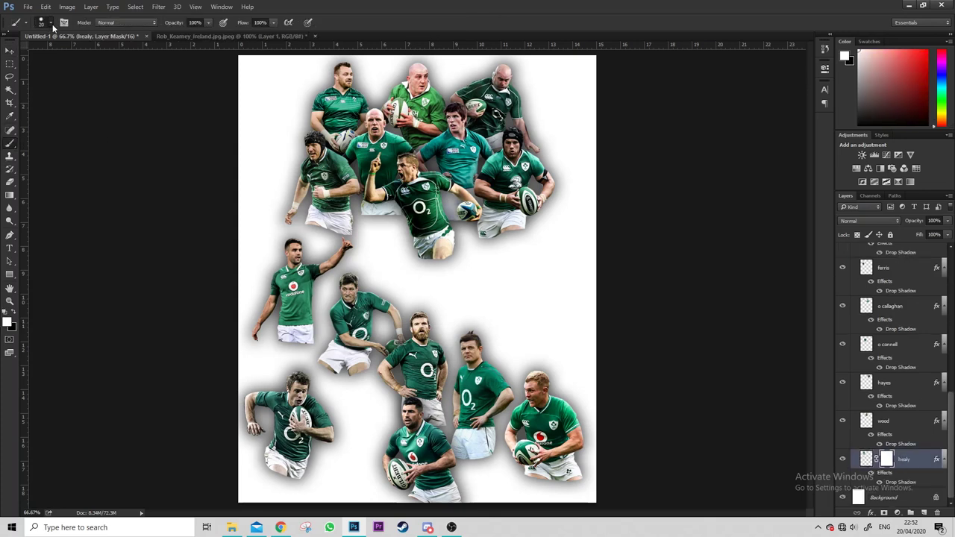
# Enlarge the brush and add white masks to the O'Callaghan, Ferris, O'Brien and Heaslip layers
pyautogui.click(51, 25)
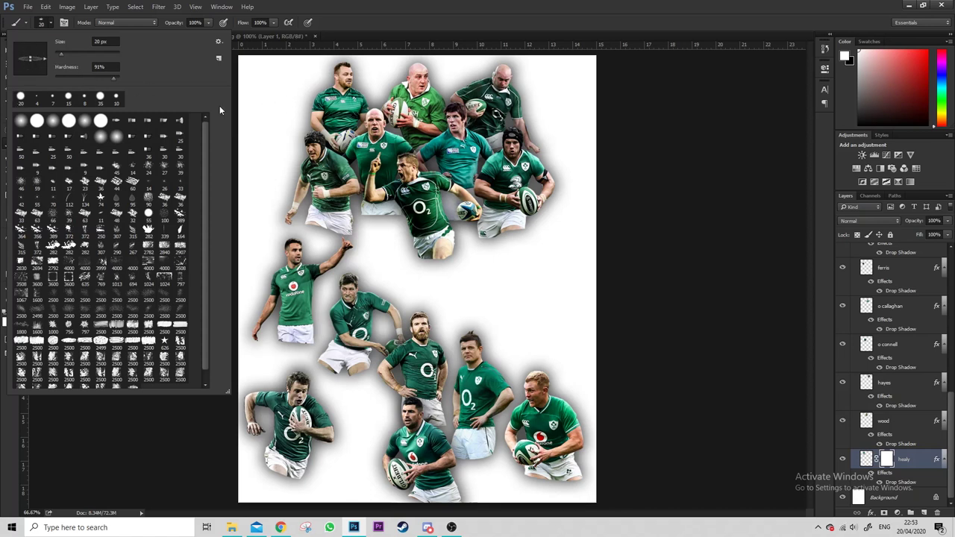
pyautogui.press(']')
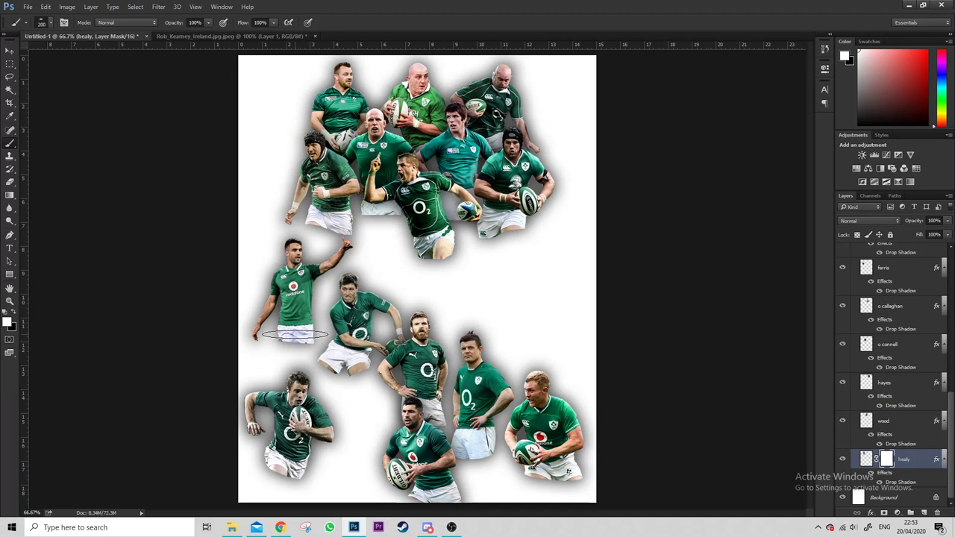
pyautogui.keyDown('ctrl'); pyautogui.click(424, 262); pyautogui.keyUp('ctrl')
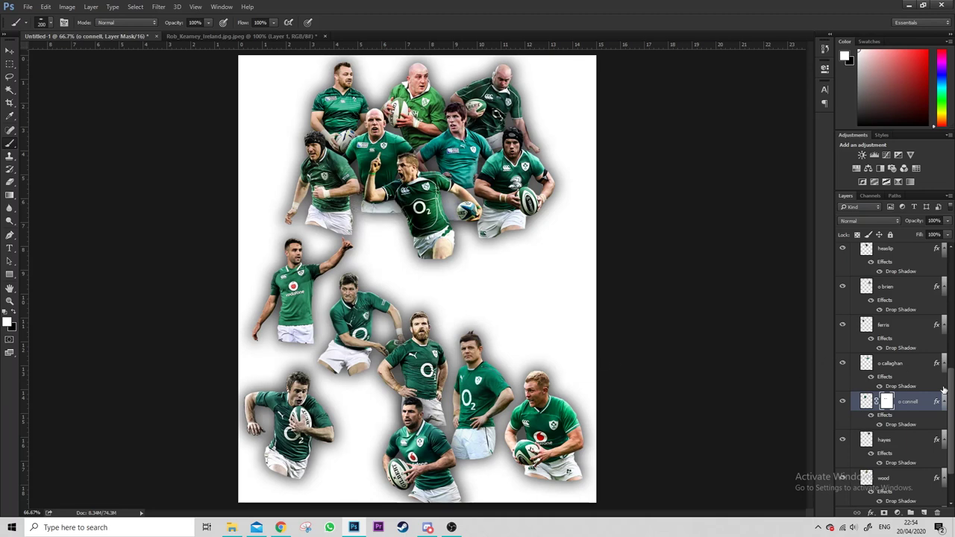
pyautogui.click(889, 366)
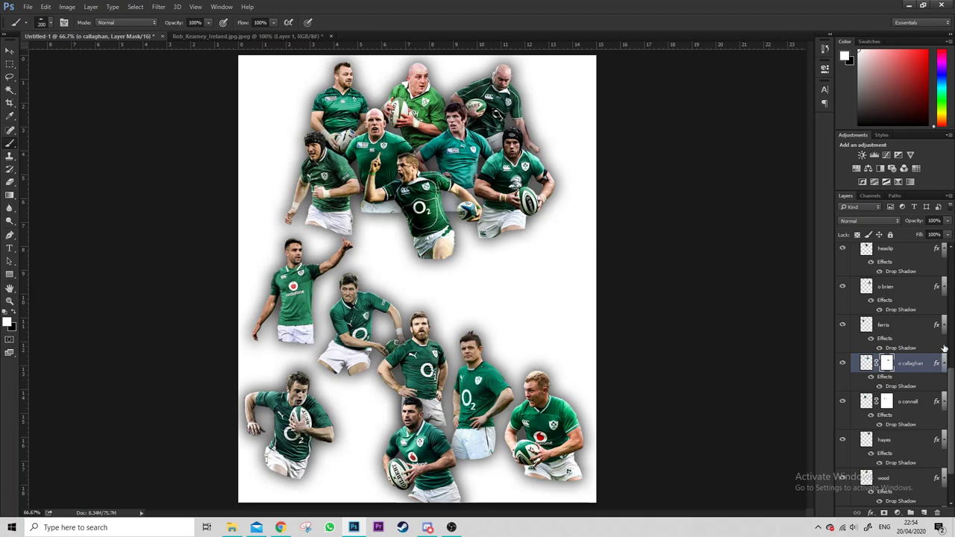
pyautogui.click(895, 326)
pyautogui.click(884, 513)
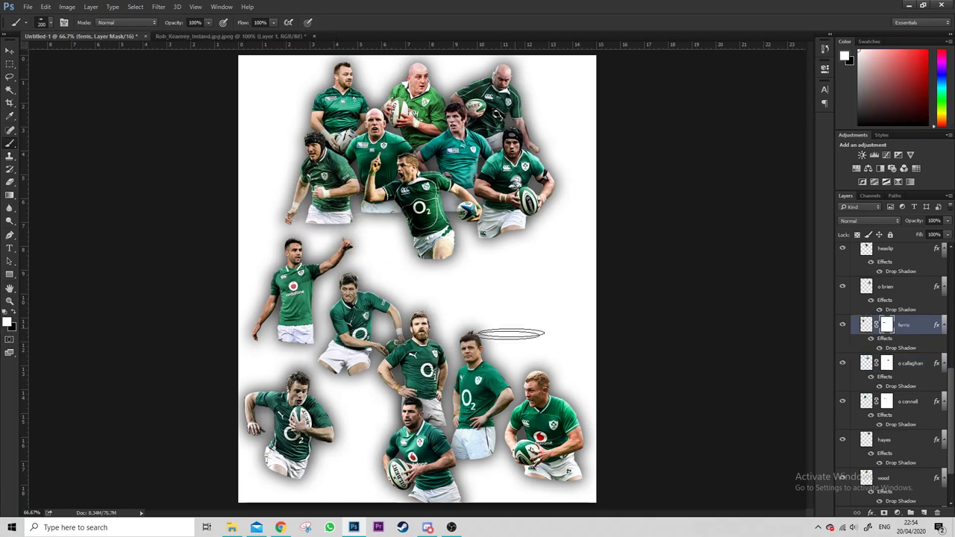
pyautogui.click(898, 288)
pyautogui.click(884, 513)
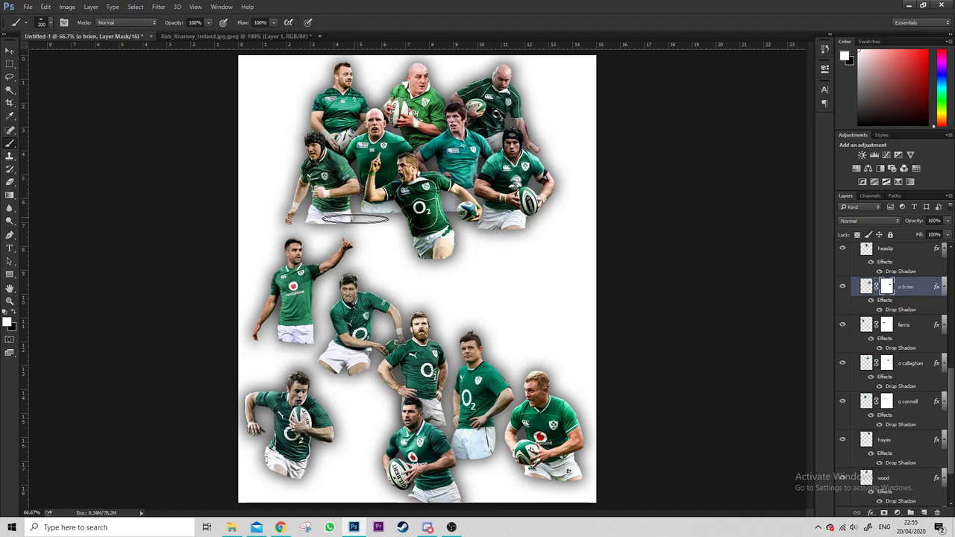
pyautogui.click(896, 248)
pyautogui.click(884, 514)
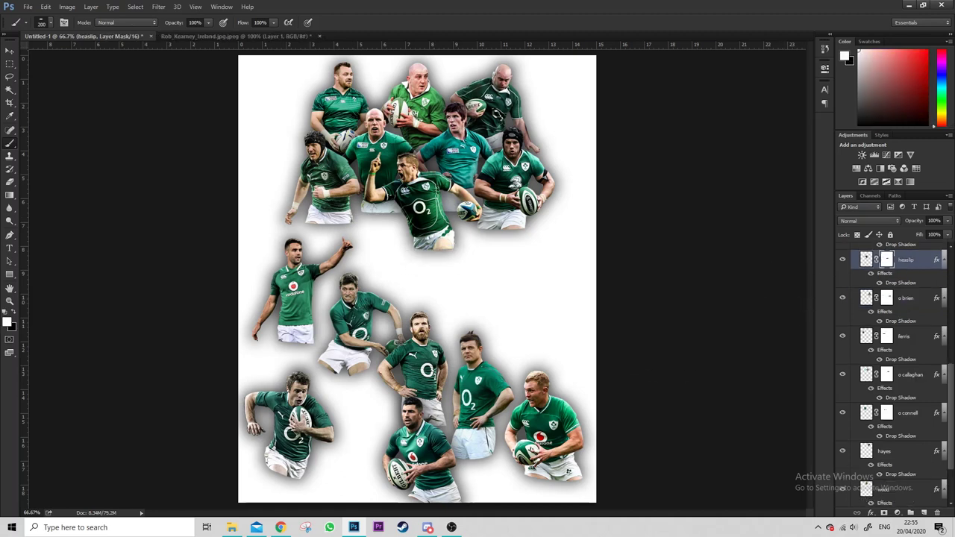
# Mask the Bowe, O'Driscoll and Kearney layers and set black as the painting colour
pyautogui.scroll(3, 895, 336)
pyautogui.click(902, 252)
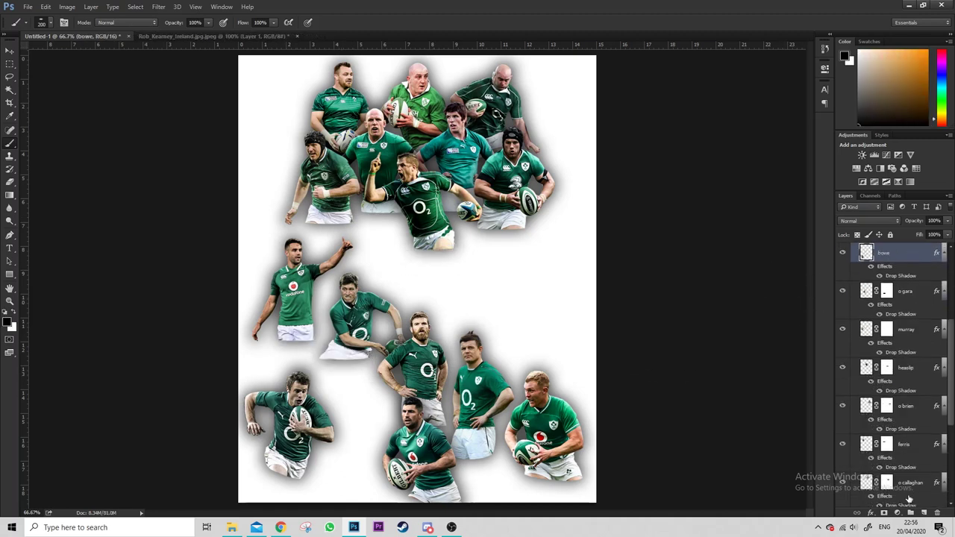
pyautogui.click(884, 513)
pyautogui.keyDown('ctrl'); pyautogui.click(477, 469); pyautogui.keyUp('ctrl')
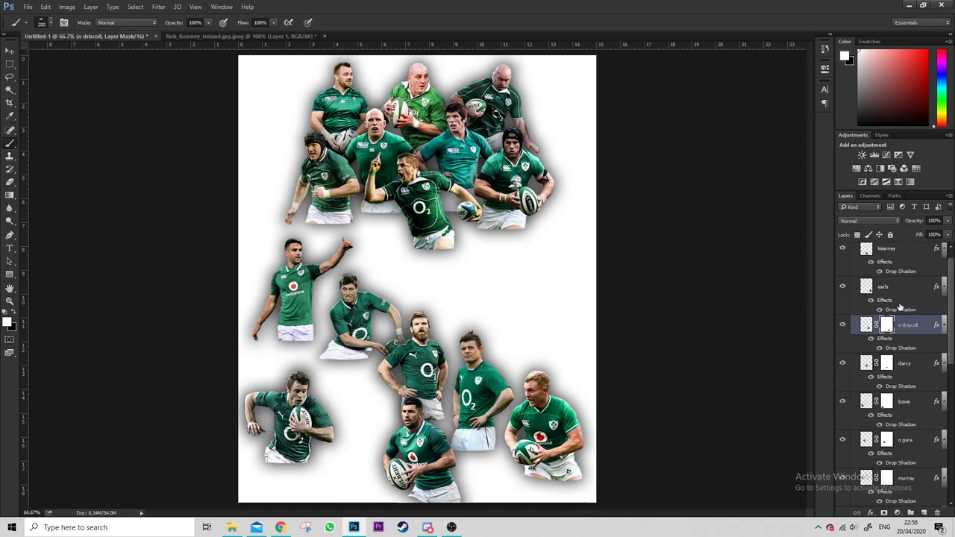
pyautogui.keyDown('ctrl'); pyautogui.click(434, 478); pyautogui.keyUp('ctrl')
pyautogui.press('x')
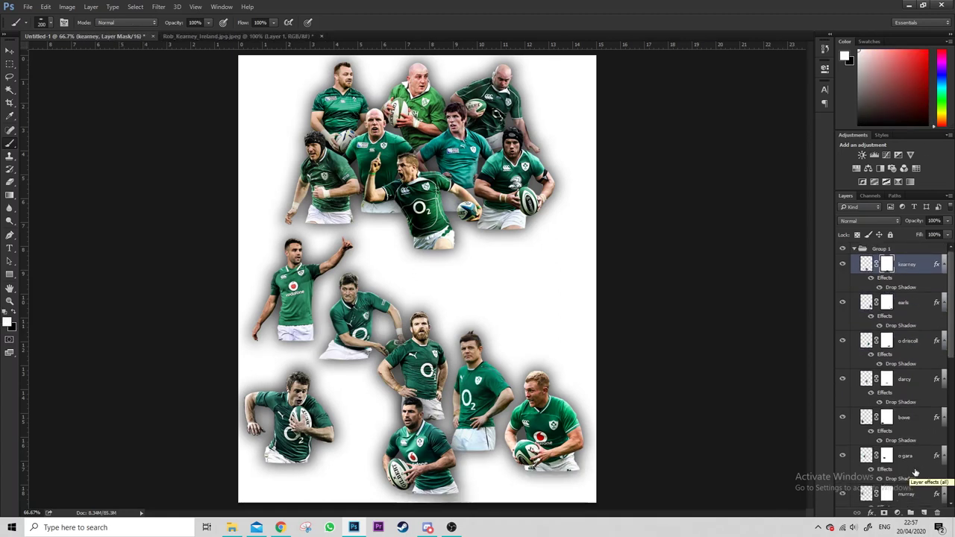
pyautogui.scroll(-2, 915, 473)
# Scale the top cluster of players up slightly with Free Transform
pyautogui.keyDown('shift'); pyautogui.click(906, 463); pyautogui.keyUp('shift')
pyautogui.hotkey('ctrl', 't')
pyautogui.moveTo(556, 249); pyautogui.dragTo(568, 260)
pyautogui.press('Return')
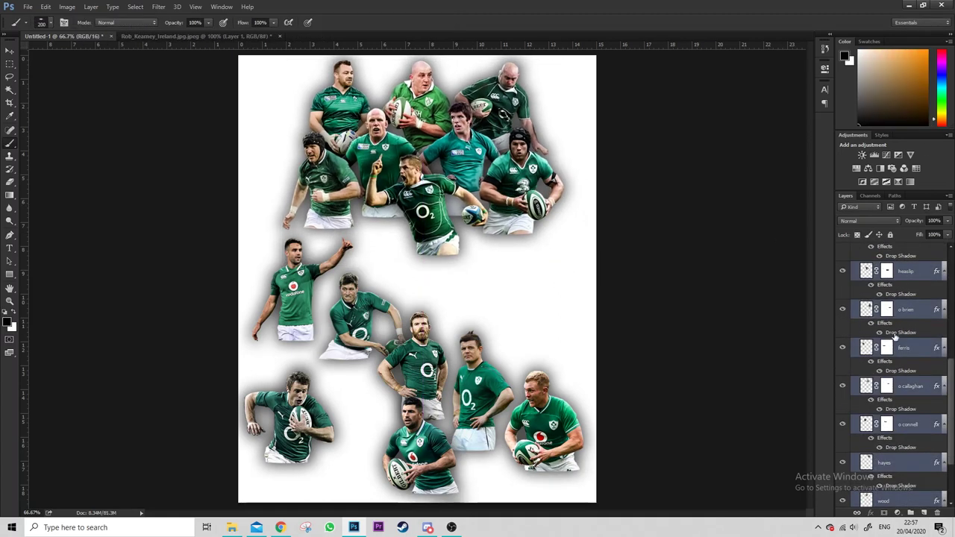
pyautogui.keyDown('ctrl'); pyautogui.click(299, 291); pyautogui.keyUp('ctrl')
# Nudge O'Gara and O'Driscoll slightly up and right, and reposition Earls at bottom right
pyautogui.moveTo(362, 313); pyautogui.dragTo(360, 306)
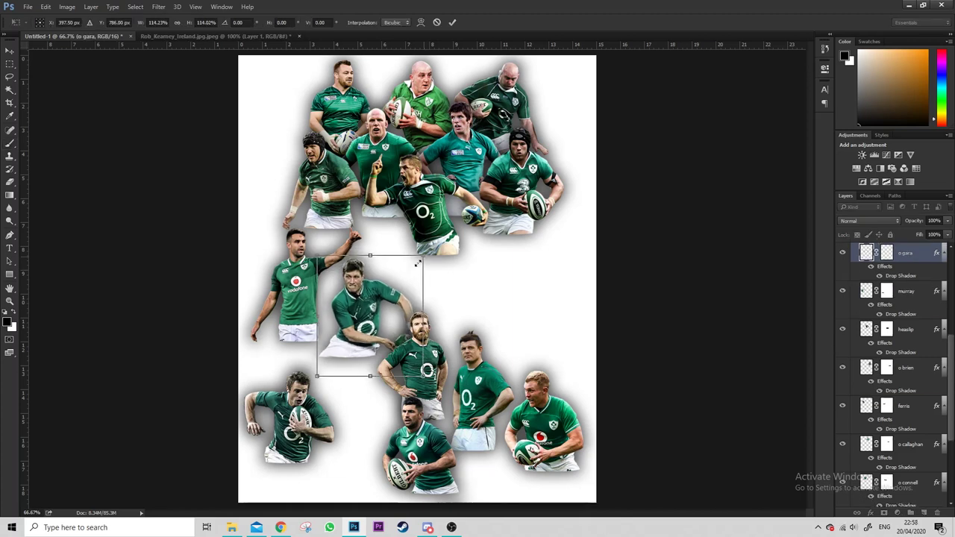
pyautogui.keyDown('ctrl'); pyautogui.click(287, 418); pyautogui.keyUp('ctrl')
pyautogui.keyDown('ctrl'); pyautogui.click(418, 359); pyautogui.keyUp('ctrl')
pyautogui.moveTo(417, 358); pyautogui.dragTo(418, 349)
pyautogui.moveTo(522, 328); pyautogui.dragTo(526, 328)
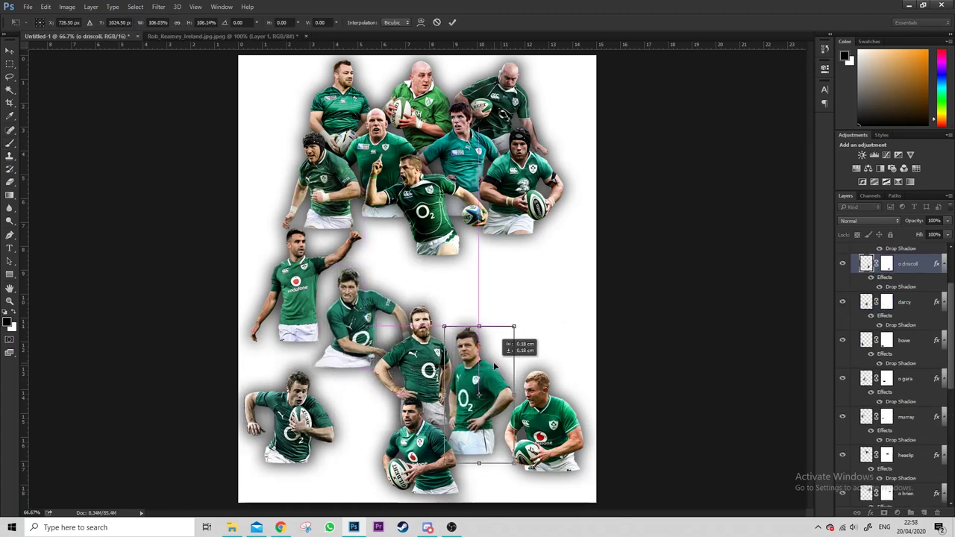
pyautogui.keyDown('ctrl'); pyautogui.click(567, 399); pyautogui.keyUp('ctrl')
pyautogui.hotkey('ctrl', 't')
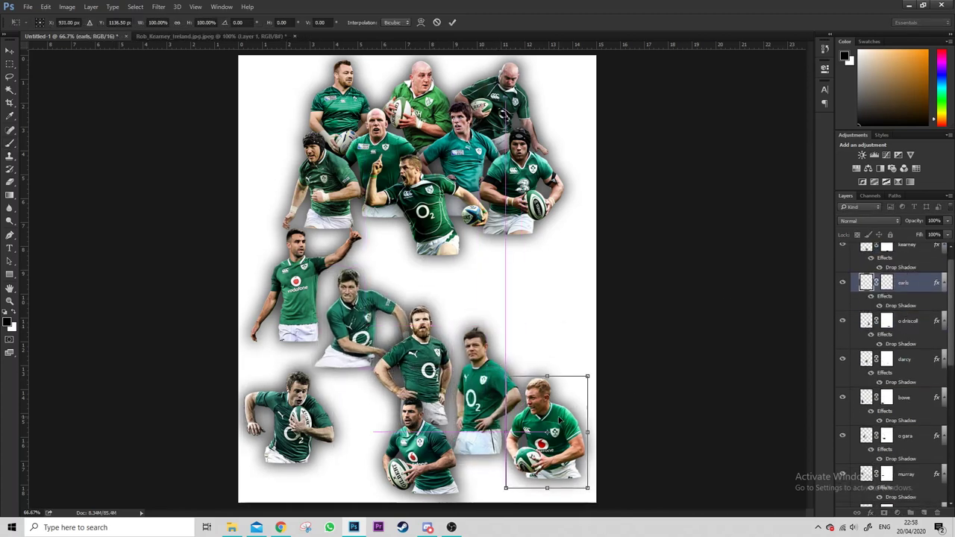
pyautogui.press('Return')
pyautogui.press('b')
# Shift the top cluster of players down slightly and the lower group up slightly
pyautogui.scroll(1, 916, 361)
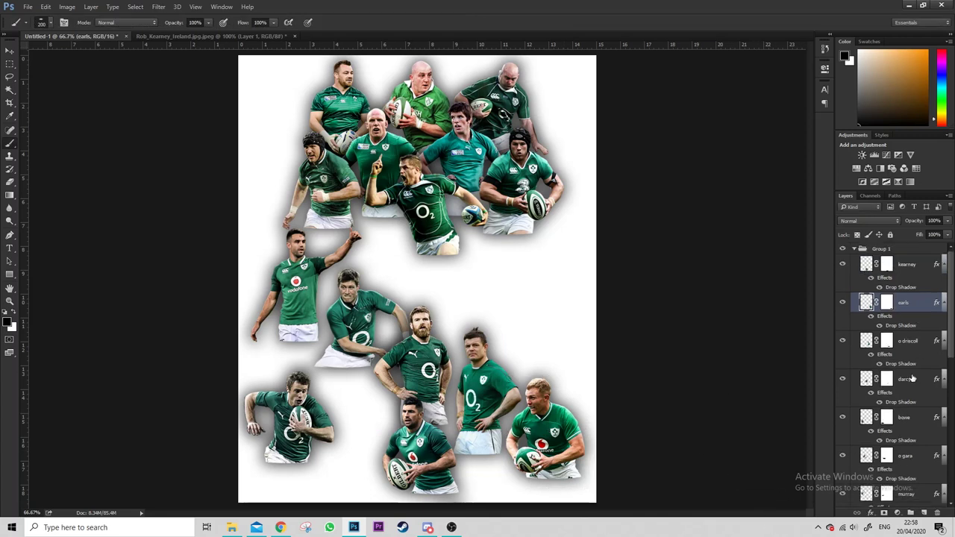
pyautogui.scroll(-5, 910, 379)
pyautogui.click(905, 481)
pyautogui.keyDown('shift'); pyautogui.click(905, 328); pyautogui.keyUp('shift')
pyautogui.hotkey('ctrl', 't')
pyautogui.moveTo(468, 188); pyautogui.dragTo(468, 196)
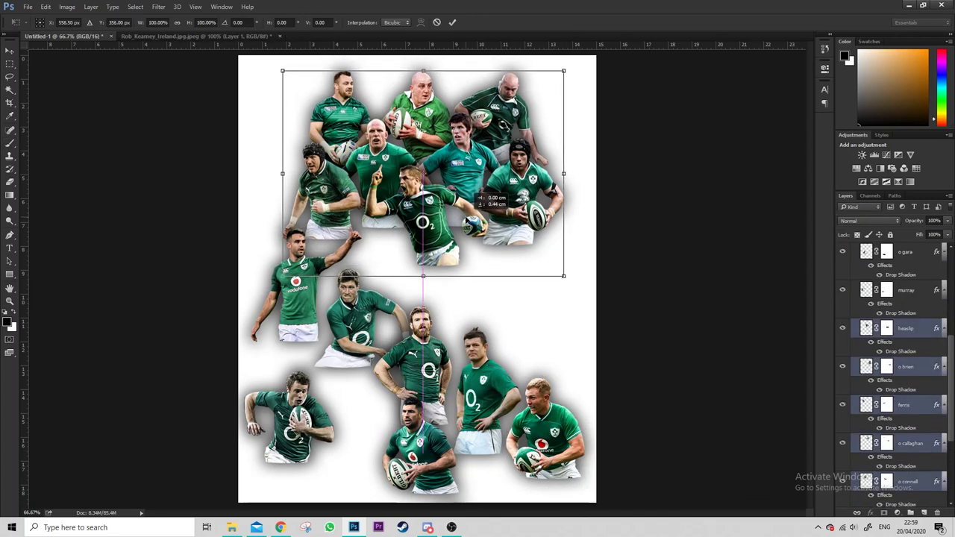
pyautogui.press('Return')
pyautogui.scroll(5, 895, 373)
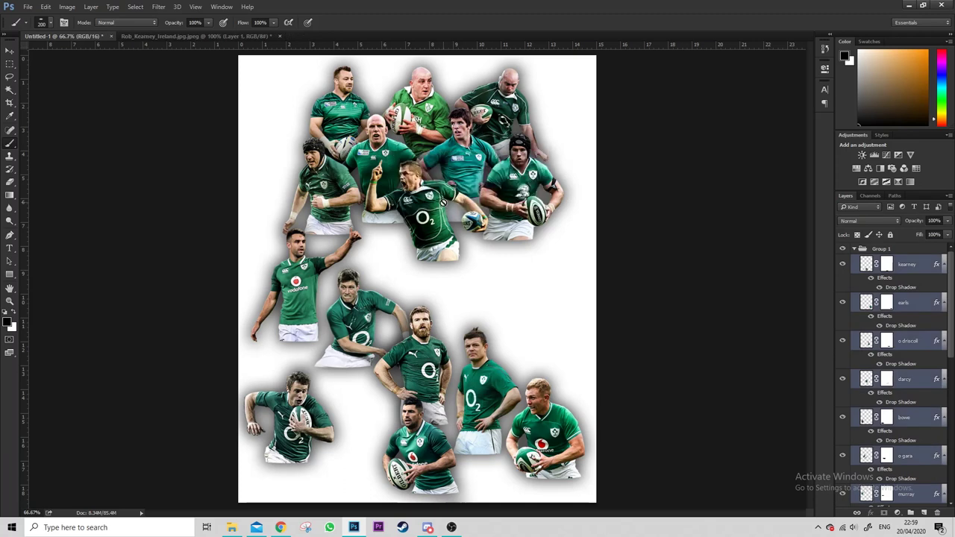
pyautogui.hotkey('ctrl', 't')
pyautogui.moveTo(515, 379); pyautogui.dragTo(512, 371)
pyautogui.press('Return')
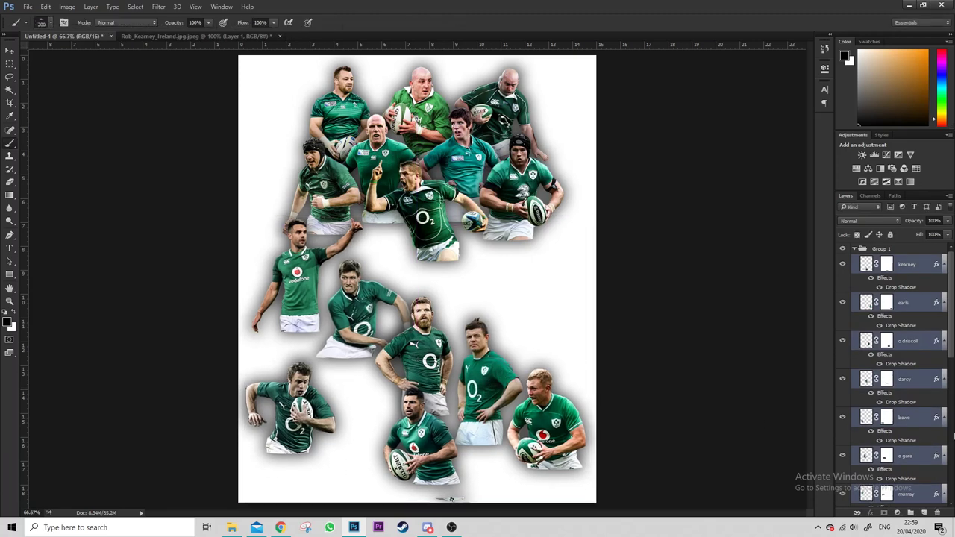
# Move the lower group's player layers down slightly with the Move tool
pyautogui.scroll(-1, 944, 412)
pyautogui.click(452, 410)
pyautogui.press('Return')
pyautogui.press('v')
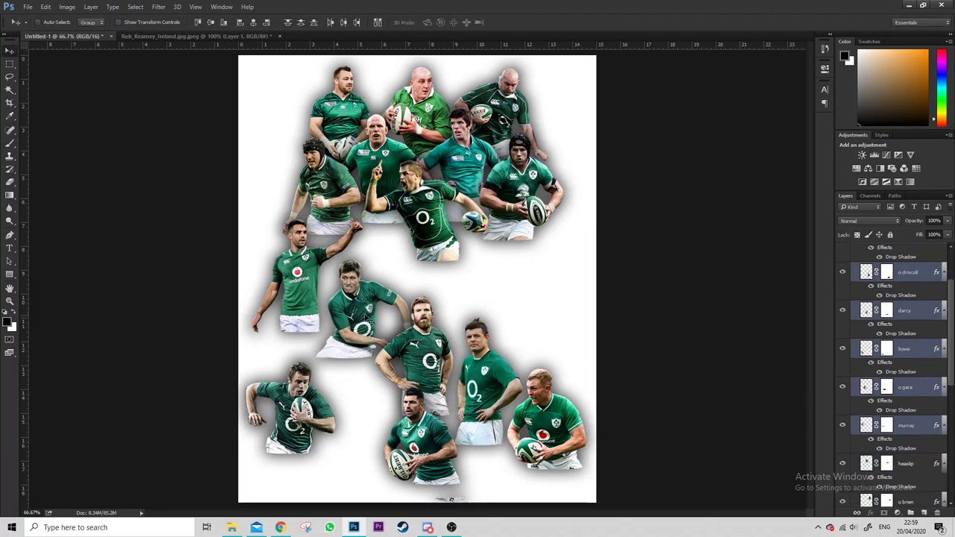
pyautogui.moveTo(370, 314); pyautogui.dragTo(370, 319)
# Nudge Heaslip, O'Brien and Ferris down slightly, then collapse the player group
pyautogui.scroll(-5, 902, 373)
pyautogui.click(905, 349)
pyautogui.keyDown('shift'); pyautogui.click(903, 425); pyautogui.keyUp('shift')
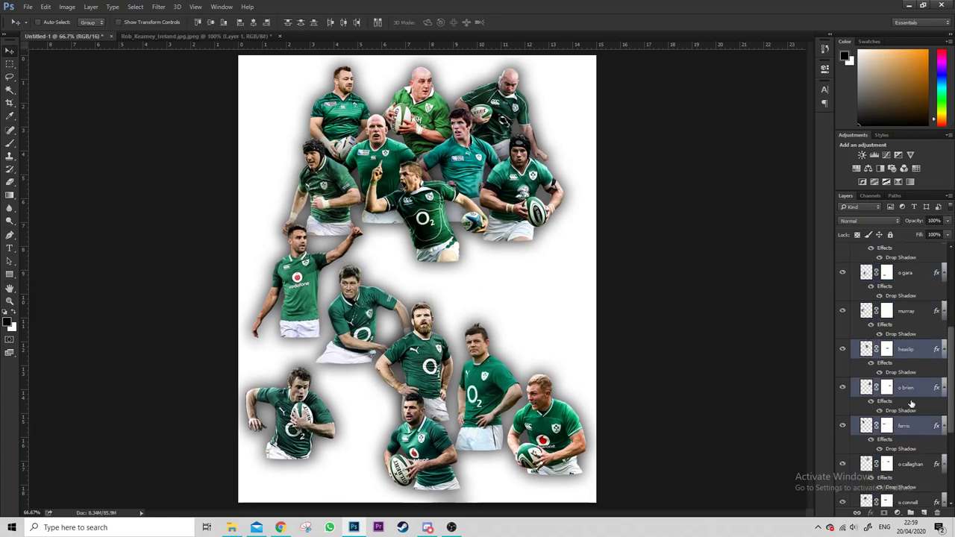
pyautogui.hotkey('shift', 'Down')
pyautogui.scroll(-1, 911, 407)
pyautogui.click(913, 431)
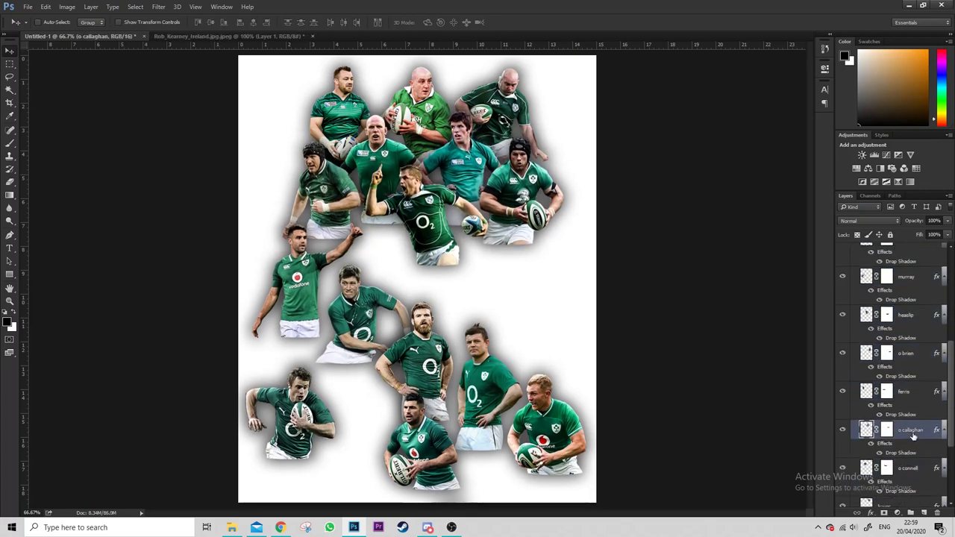
pyautogui.scroll(5, 931, 388)
pyautogui.scroll(1, 952, 345)
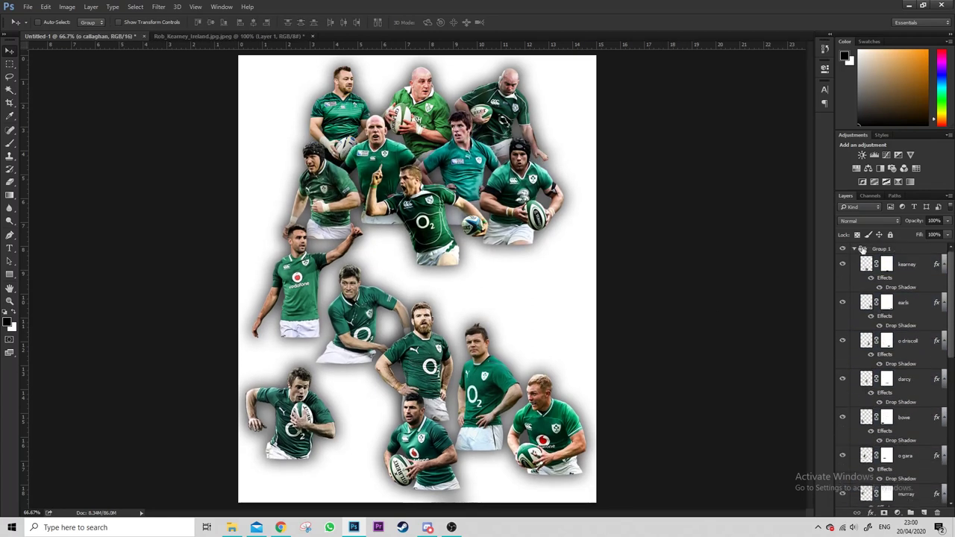
pyautogui.click(863, 249)
# Add a new layer below the players and fill it with green
pyautogui.click(923, 513)
pyautogui.click(45, 7)
pyautogui.click(67, 150)
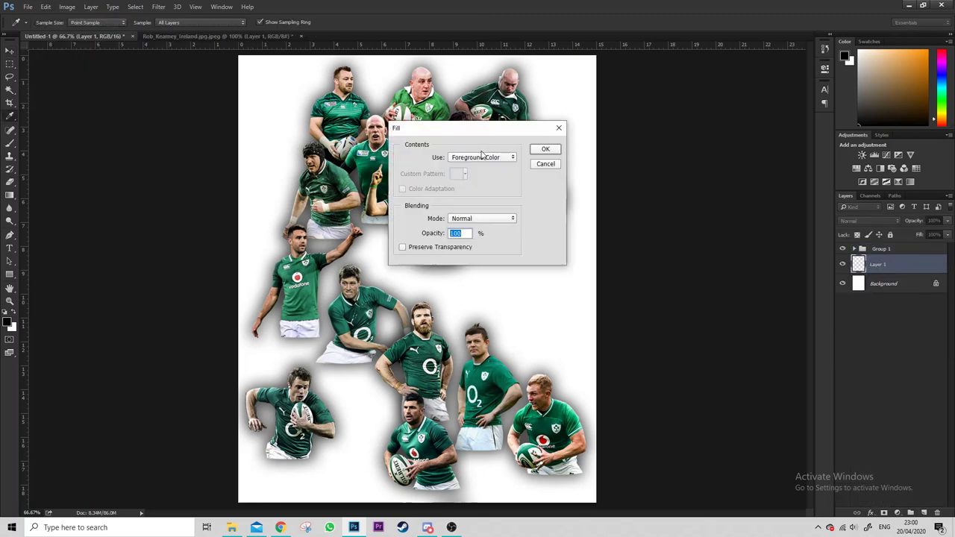
pyautogui.click(634, 351)
pyautogui.click(793, 290)
pyautogui.click(546, 148)
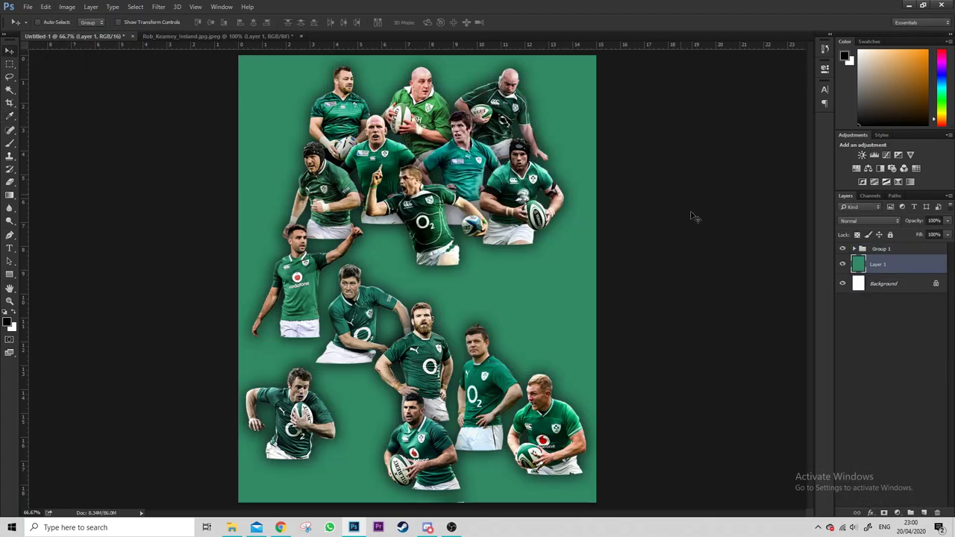
# Add a white mask to the green layer and choose a grunge texture brush
pyautogui.click(884, 513)
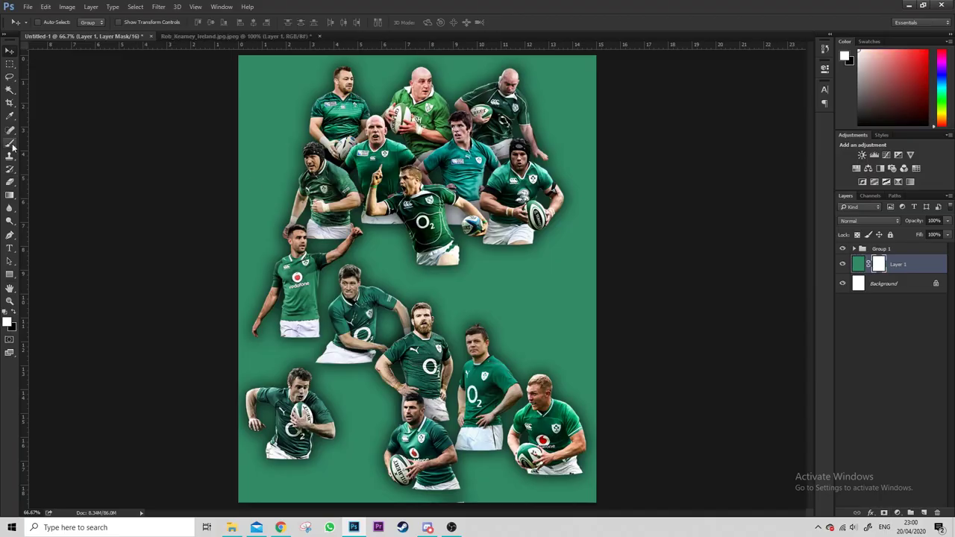
pyautogui.click(10, 142)
pyautogui.click(42, 22)
pyautogui.press('Escape')
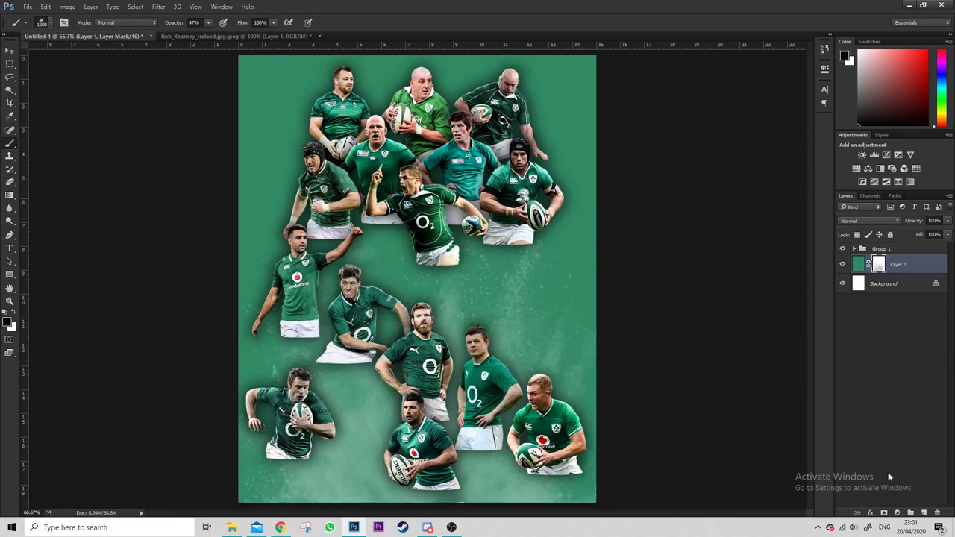
pyautogui.click(50, 22)
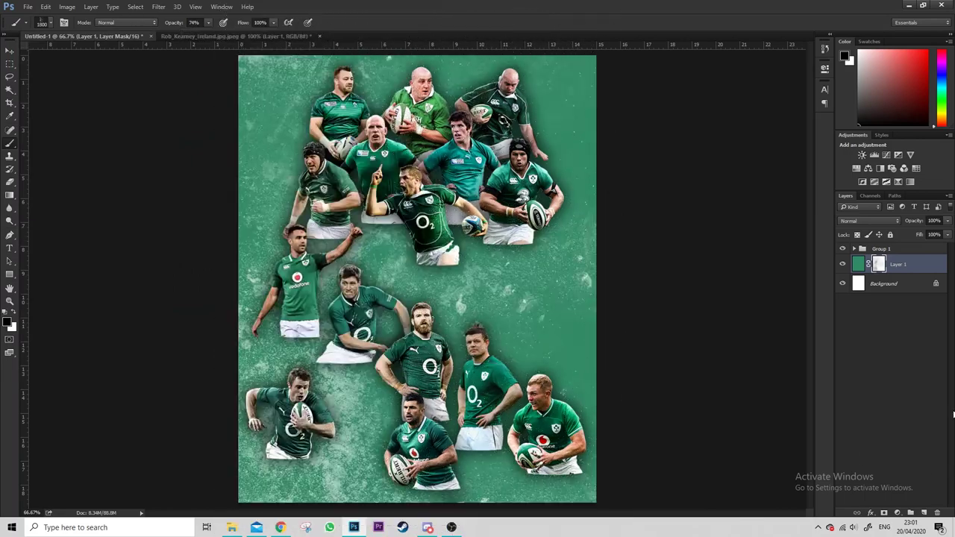
pyautogui.click(50, 22)
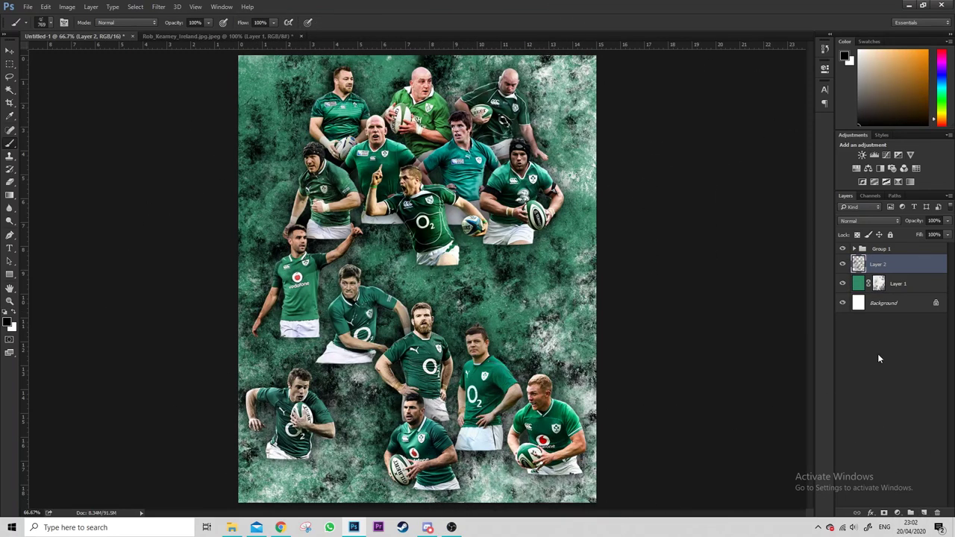
pyautogui.click(861, 154)
pyautogui.moveTo(737, 118)
pyautogui.mouseDown()
pyautogui.moveTo(705, 118)
pyautogui.moveTo(771, 139)
pyautogui.mouseUp()
pyautogui.click(862, 155)
pyautogui.moveTo(886, 283); pyautogui.dragTo(886, 249)
pyautogui.moveTo(756, 118); pyautogui.dragTo(746, 118)
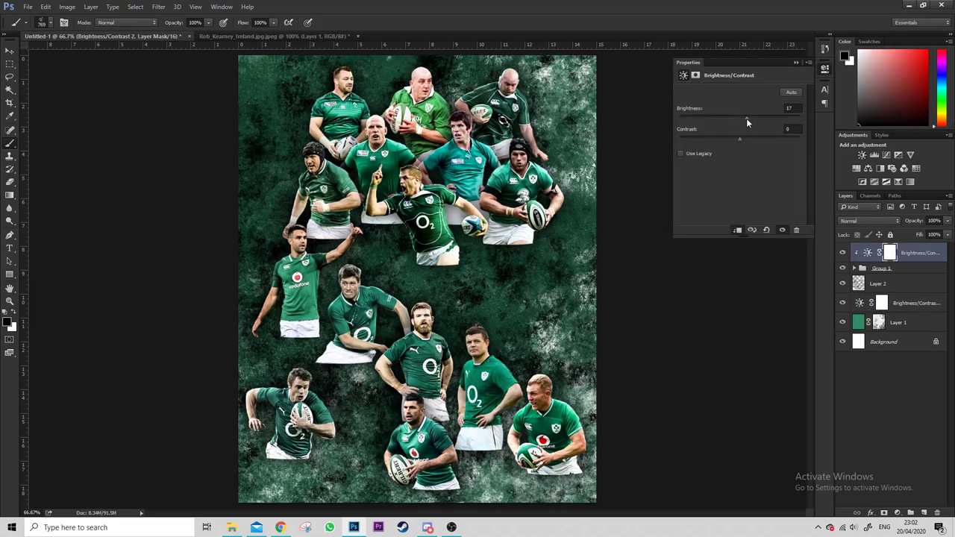
pyautogui.click(878, 284)
pyautogui.hotkey('ctrl', 'shift', 'alt', 'n')
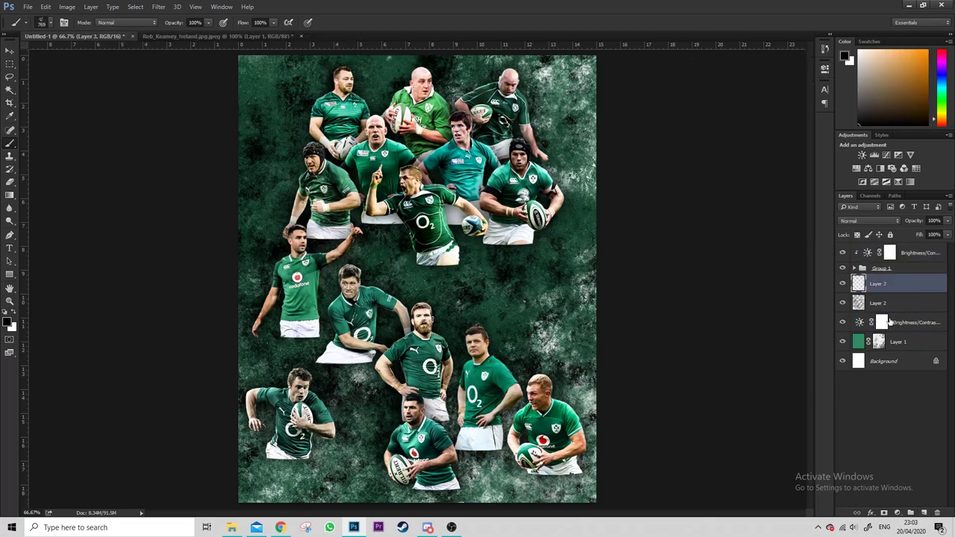
pyautogui.moveTo(898, 328)
pyautogui.mouseDown()
pyautogui.moveTo(903, 301)
pyautogui.moveTo(908, 333)
pyautogui.mouseUp()
pyautogui.hotkey('alt', ']')
pyautogui.click(51, 22)
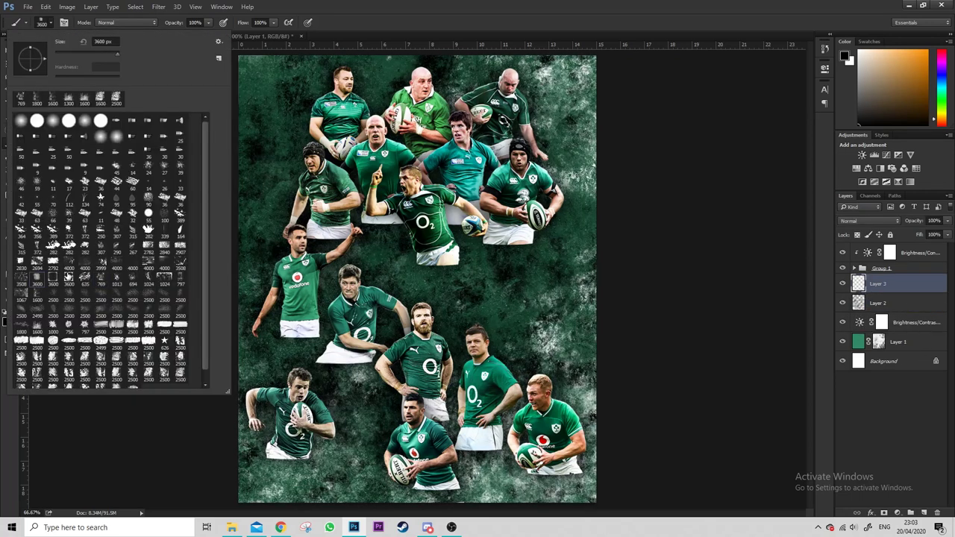
pyautogui.press('Return')
pyautogui.moveTo(381, 273); pyautogui.dragTo(387, 329)
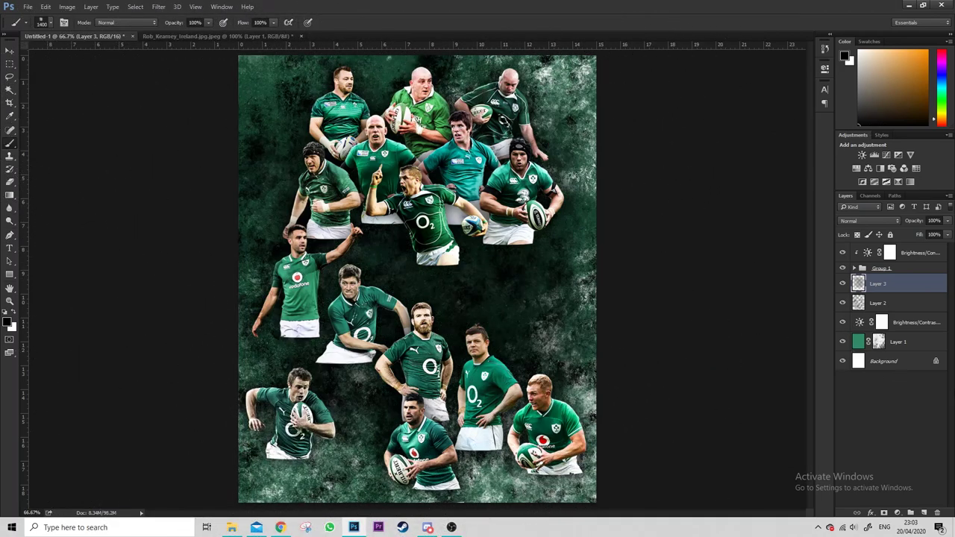
pyautogui.hotkey('ctrl', 'z')
pyautogui.hotkey('ctrl', 'z')
pyautogui.press('x')
pyautogui.press('[')
pyautogui.press('[')
pyautogui.press('[')
pyautogui.click(913, 252)
pyautogui.hotkey('ctrl', 'shift', 'alt', 'n')
pyautogui.click(50, 22)
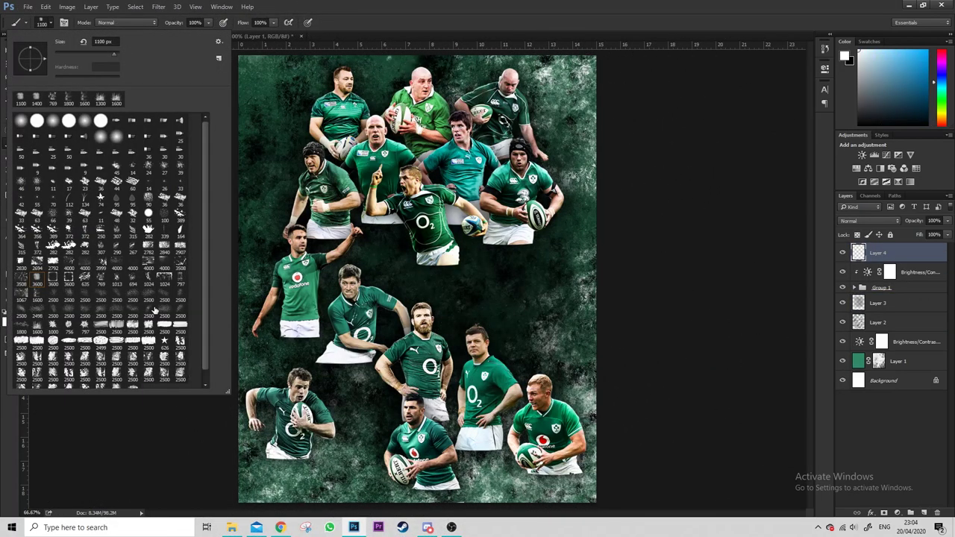
pyautogui.click(158, 303)
pyautogui.press('Return')
pyautogui.moveTo(358, 489)
pyautogui.mouseDown()
pyautogui.moveTo(183, 477)
pyautogui.moveTo(119, 448)
pyautogui.mouseUp()
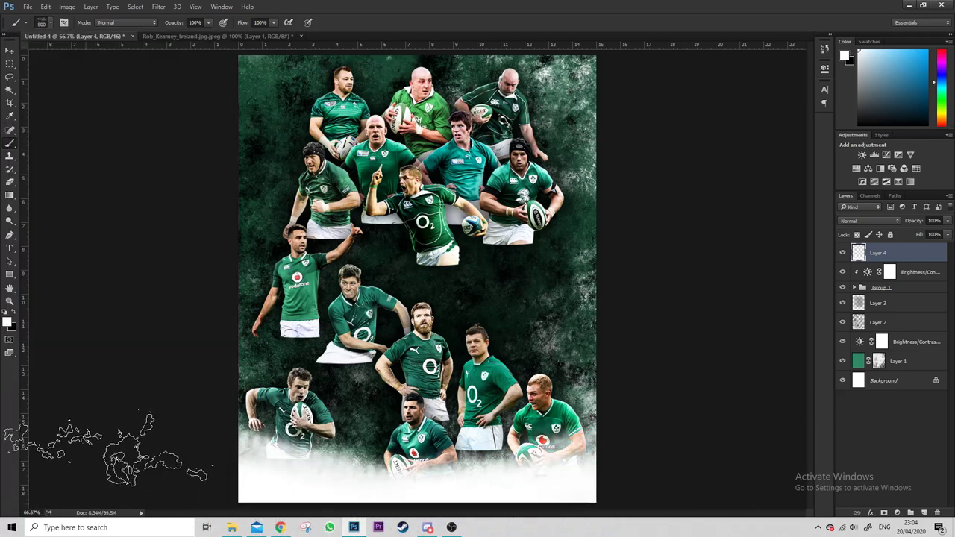
pyautogui.moveTo(940, 514); pyautogui.dragTo(938, 513)
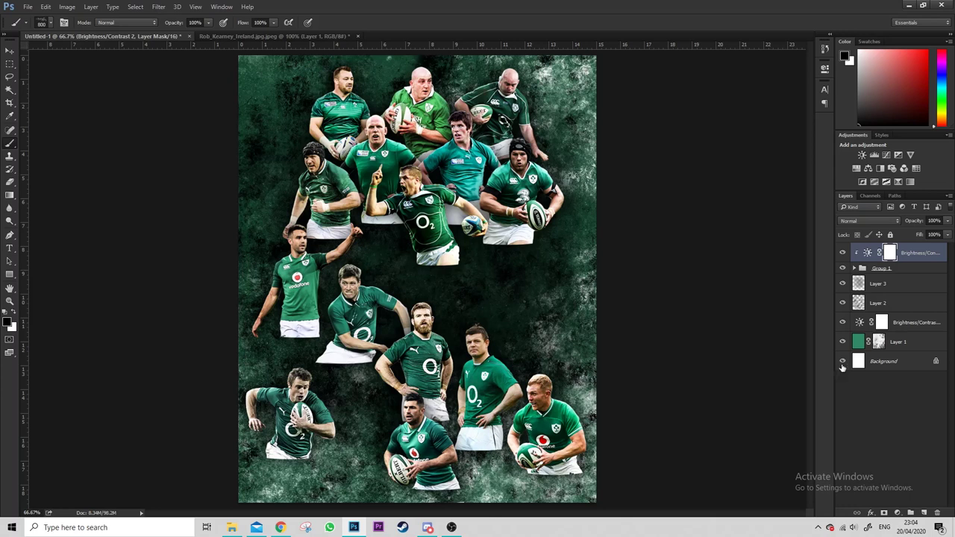
pyautogui.click(27, 7)
# Open the TSC Final PNG White logo and close Rob_Kearney without saving
pyautogui.click(37, 26)
pyautogui.doubleClick(492, 161)
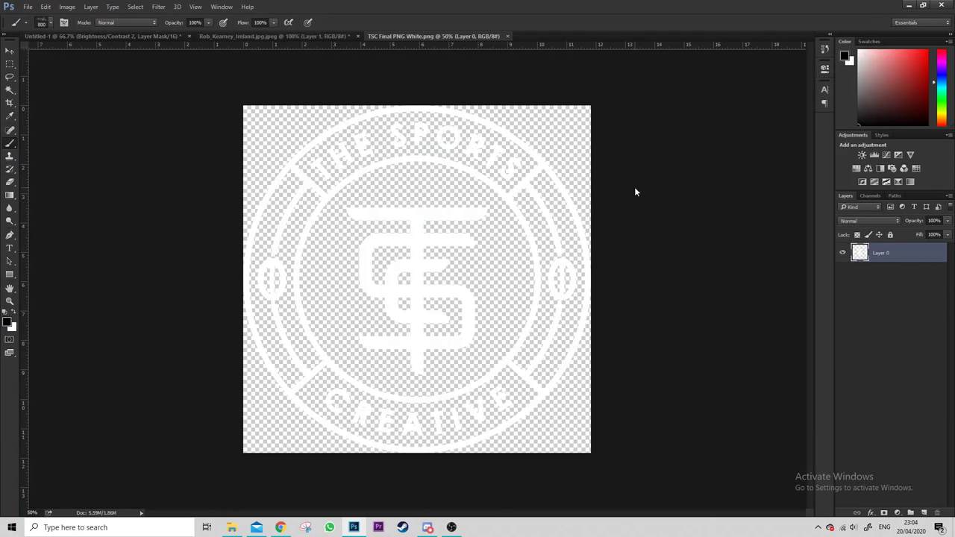
pyautogui.click(328, 35)
pyautogui.hotkey('ctrl', 'w')
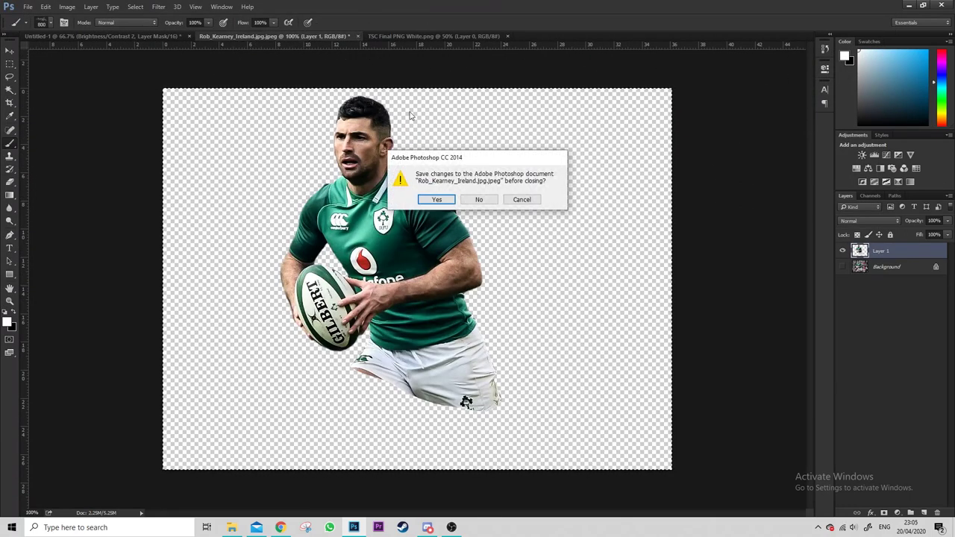
pyautogui.click(480, 196)
pyautogui.click(75, 36)
# Paste the logo into the poster, shrink it, and move it to the top-left corner
pyautogui.hotkey('ctrl', 'v')
pyautogui.hotkey('ctrl', 't')
pyautogui.moveTo(701, 56)
pyautogui.mouseDown()
pyautogui.moveTo(362, 373)
pyautogui.moveTo(281, 475)
pyautogui.mouseUp()
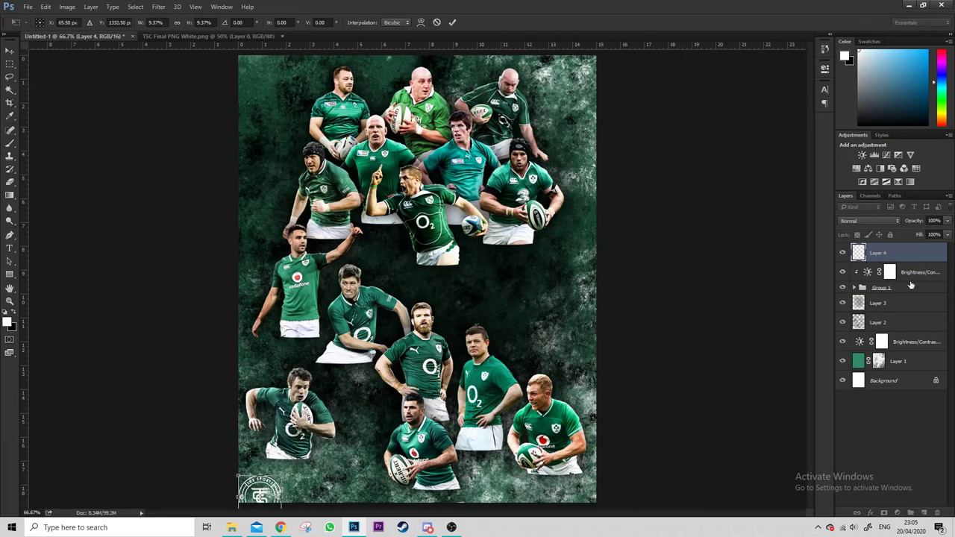
pyautogui.press('Return')
pyautogui.moveTo(910, 258); pyautogui.dragTo(910, 279)
pyautogui.moveTo(272, 489); pyautogui.dragTo(285, 84)
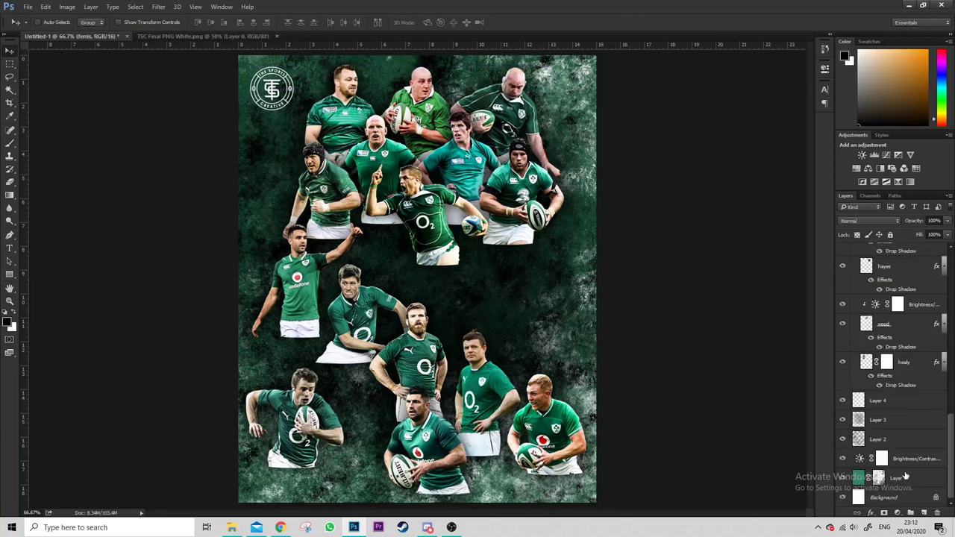
# On a new layer, draw and fill a circular selection at the poster's lower right
pyautogui.click(843, 440)
pyautogui.click(843, 440)
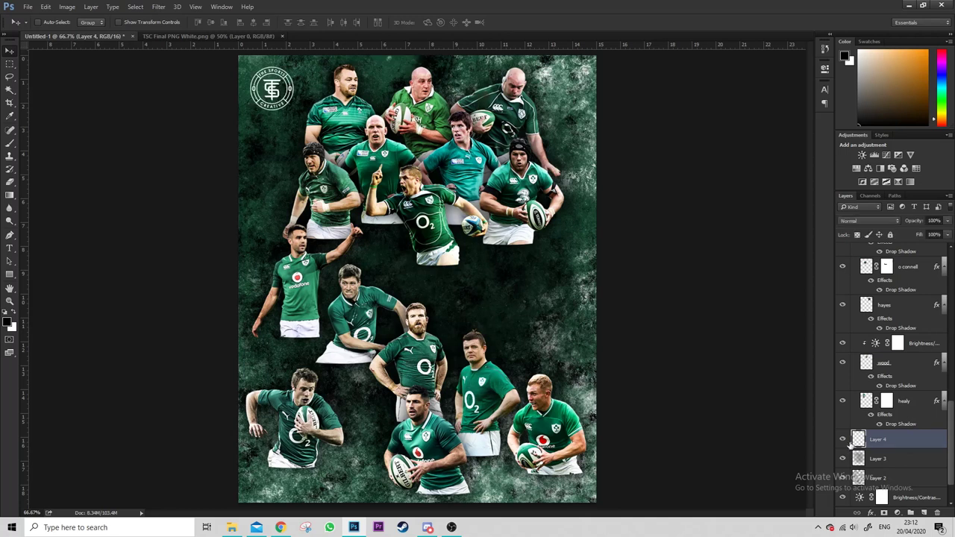
pyautogui.click(924, 514)
pyautogui.rightClick(10, 63)
pyautogui.click(44, 75)
pyautogui.moveTo(504, 340); pyautogui.dragTo(579, 415)
pyautogui.click(46, 6)
pyautogui.click(59, 149)
pyautogui.press('Return')
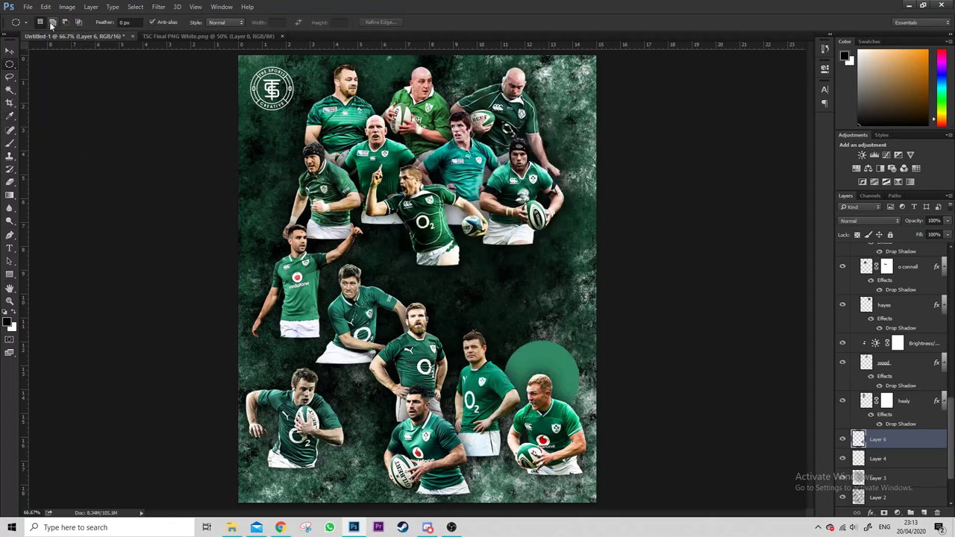
# Move and slightly enlarge the circle so it sits behind the bottom-right player
pyautogui.press('v')
pyautogui.moveTo(563, 345); pyautogui.dragTo(577, 432)
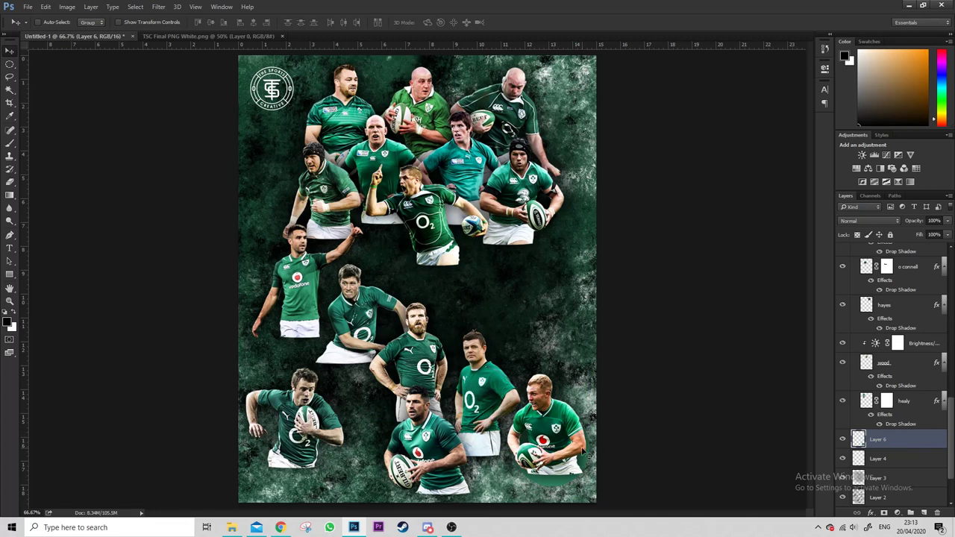
pyautogui.hotkey('ctrl', 't')
pyautogui.moveTo(590, 419)
pyautogui.mouseDown()
pyautogui.moveTo(601, 407)
pyautogui.moveTo(583, 425)
pyautogui.moveTo(589, 414)
pyautogui.mouseUp()
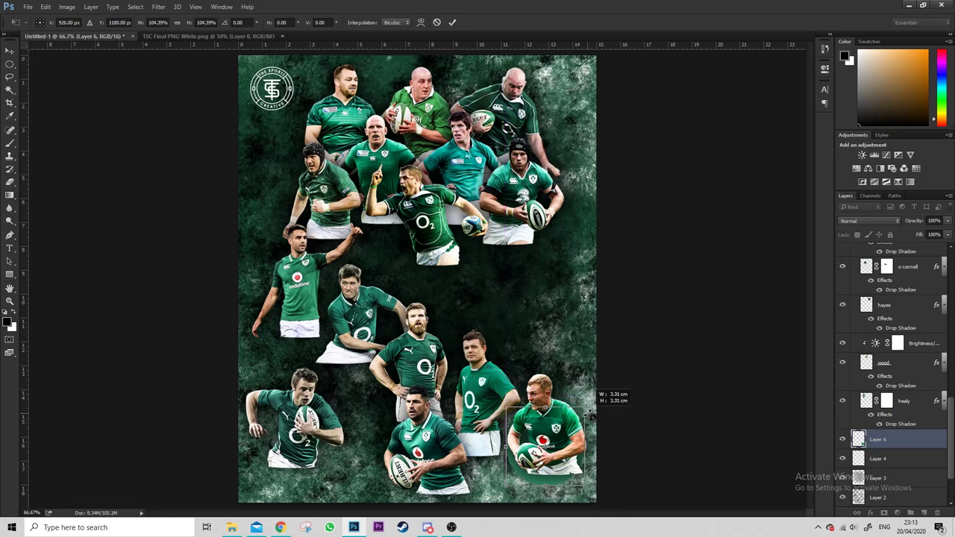
pyautogui.moveTo(551, 457); pyautogui.dragTo(557, 448)
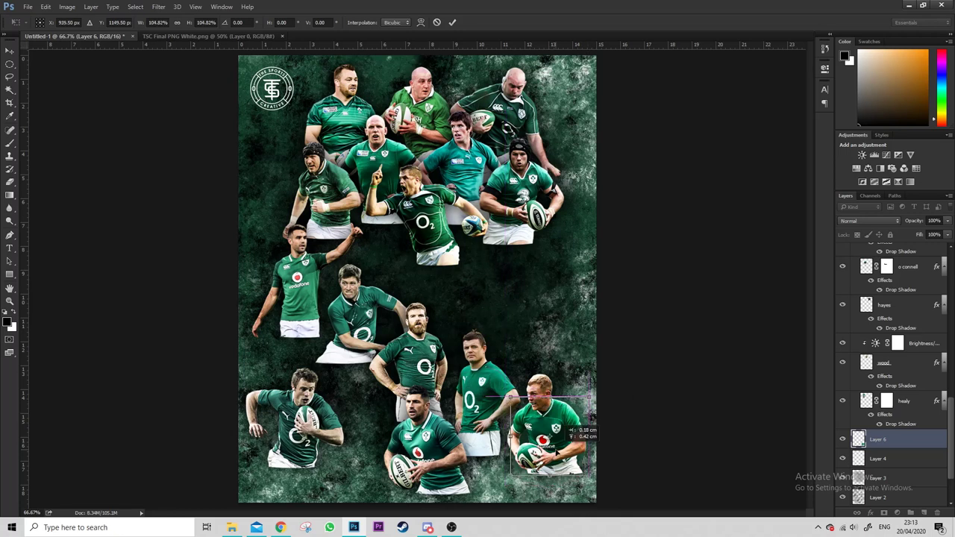
pyautogui.press('Return')
# Reselect the circle and fill it with white
pyautogui.rightClick(858, 440)
pyautogui.press('Escape')
pyautogui.click(45, 7)
pyautogui.click(52, 156)
pyautogui.click(481, 157)
pyautogui.click(477, 192)
pyautogui.click(545, 148)
pyautogui.click(10, 65)
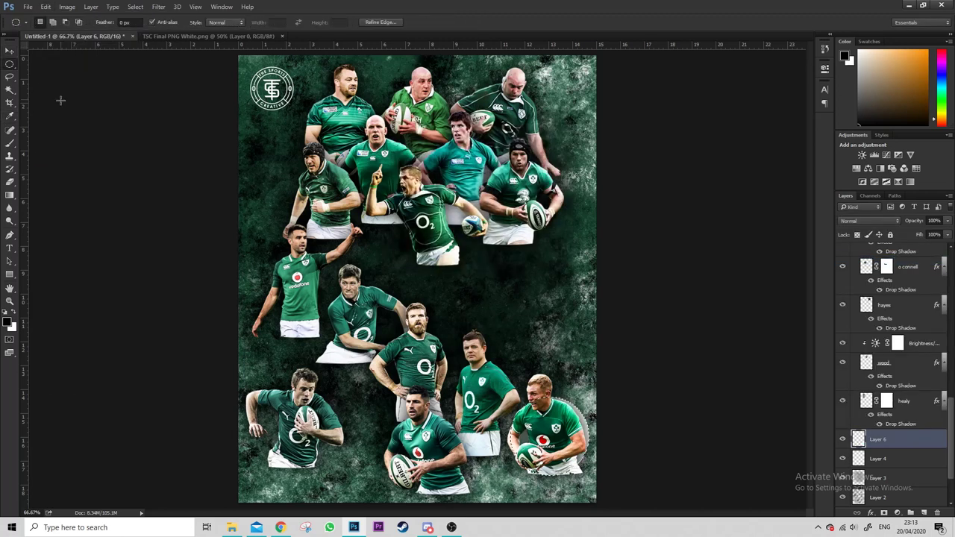
# Move the Layer 6 circle under earls and load its circle selection onto the earls mask
pyautogui.scroll(2, 918, 447)
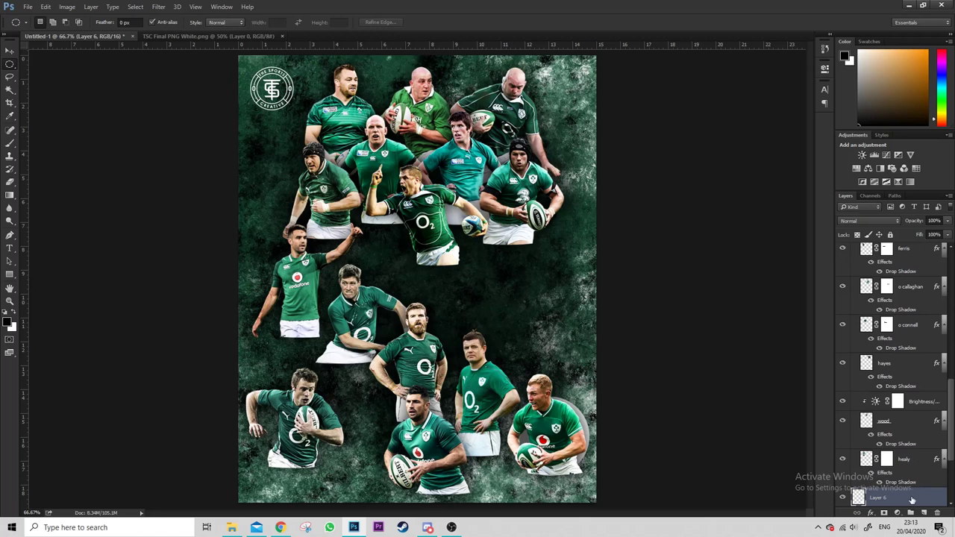
pyautogui.moveTo(912, 499)
pyautogui.mouseDown()
pyautogui.moveTo(927, 391)
pyautogui.moveTo(911, 310)
pyautogui.mouseUp()
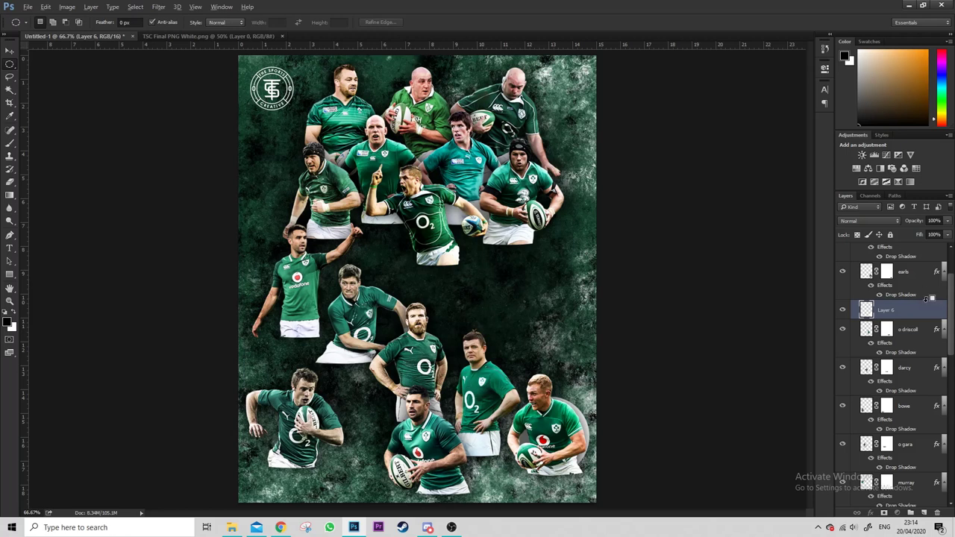
pyautogui.scroll(2, 925, 313)
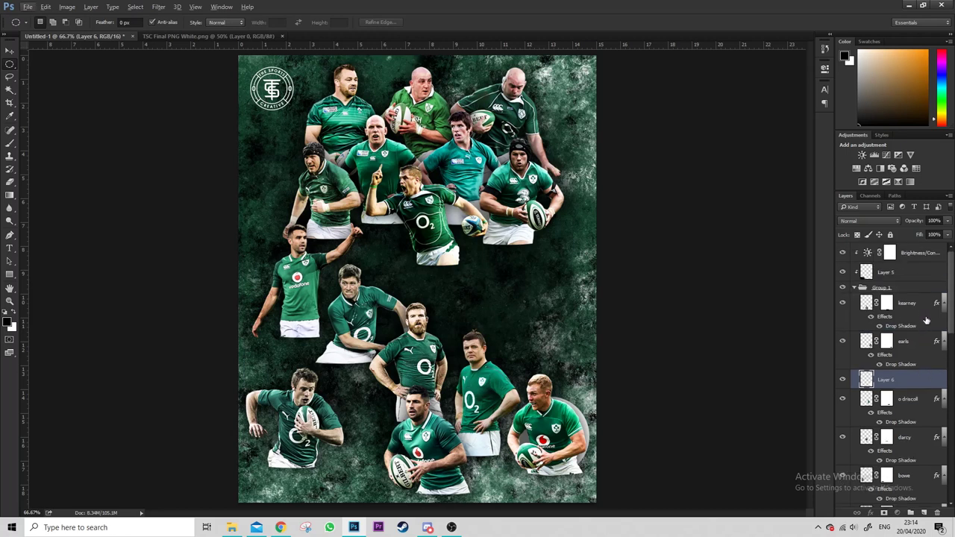
pyautogui.keyDown('alt'); pyautogui.click(924, 369); pyautogui.keyUp('alt')
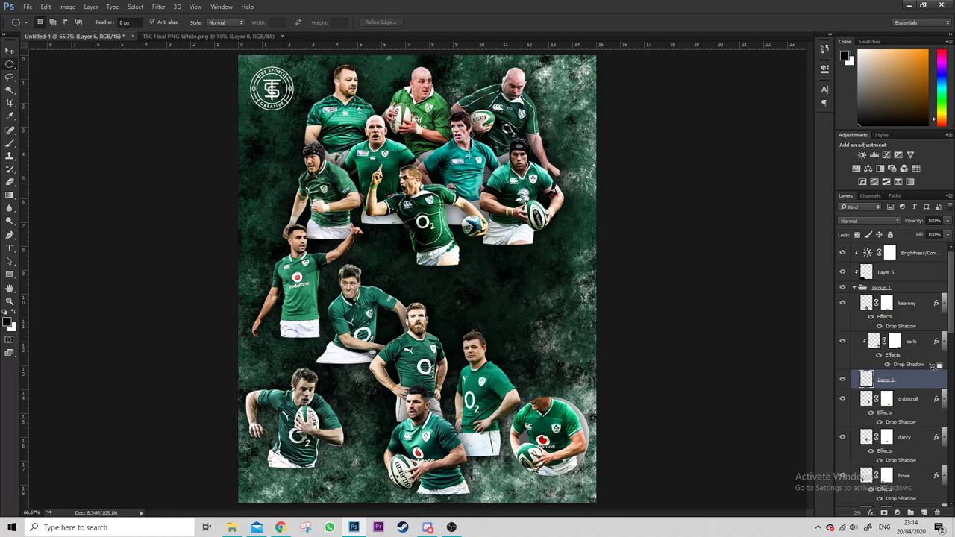
pyautogui.rightClick(932, 365)
pyautogui.press('Escape')
pyautogui.click(887, 342)
# Fill the circle selection with white on the earls layer mask
pyautogui.click(46, 7)
pyautogui.click(65, 147)
pyautogui.click(477, 156)
pyautogui.click(477, 234)
pyautogui.click(545, 147)
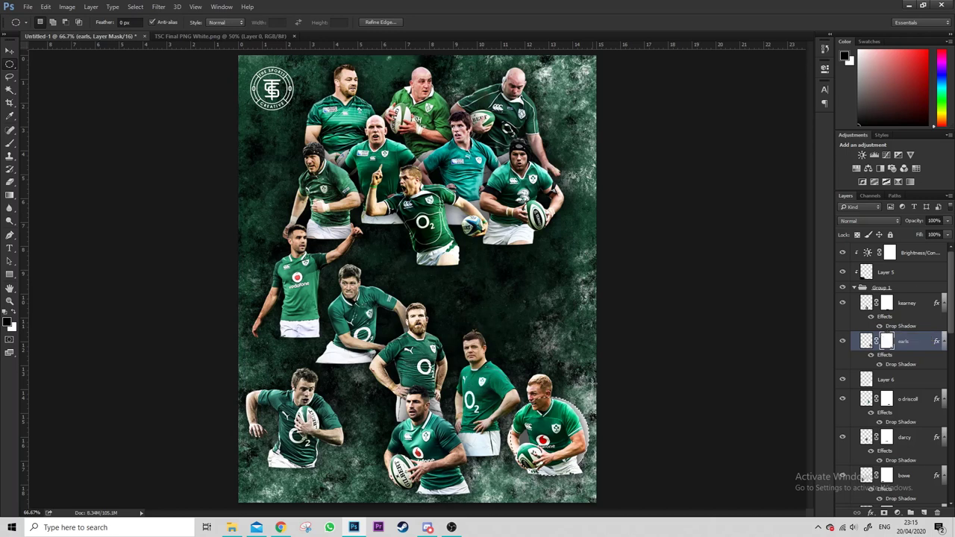
# Inverse the selection, fill it black to hide earls outside the circle, and brush his head back
pyautogui.click(139, 6)
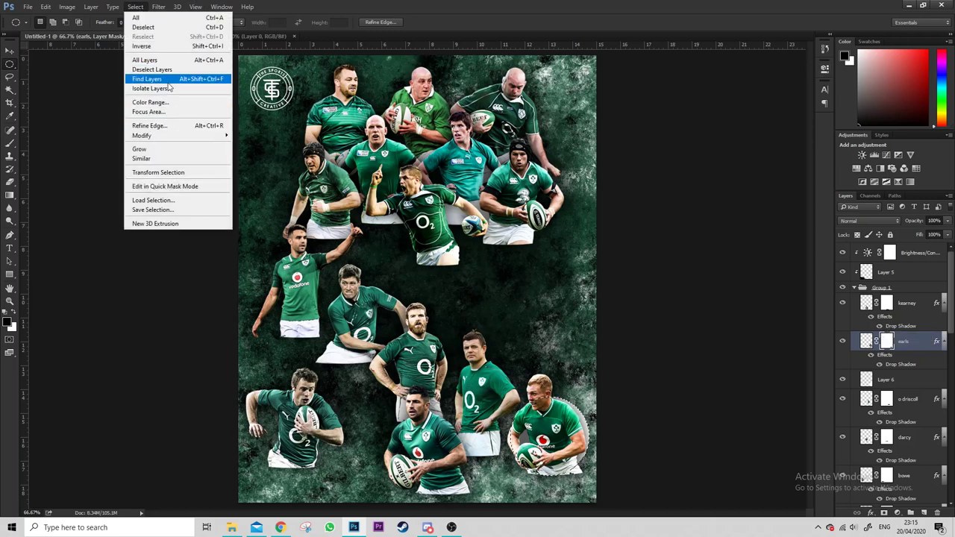
pyautogui.click(152, 48)
pyautogui.click(47, 7)
pyautogui.click(65, 146)
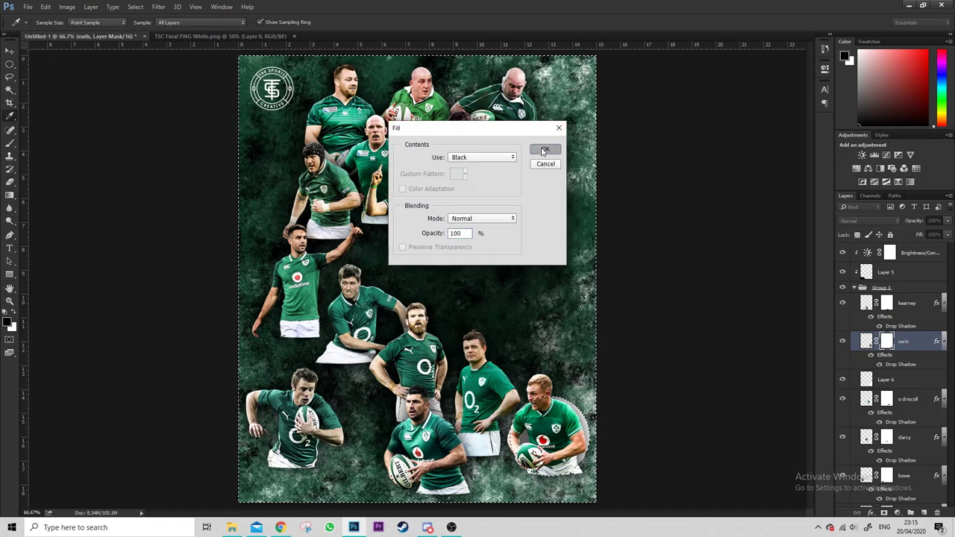
pyautogui.click(545, 149)
pyautogui.click(11, 143)
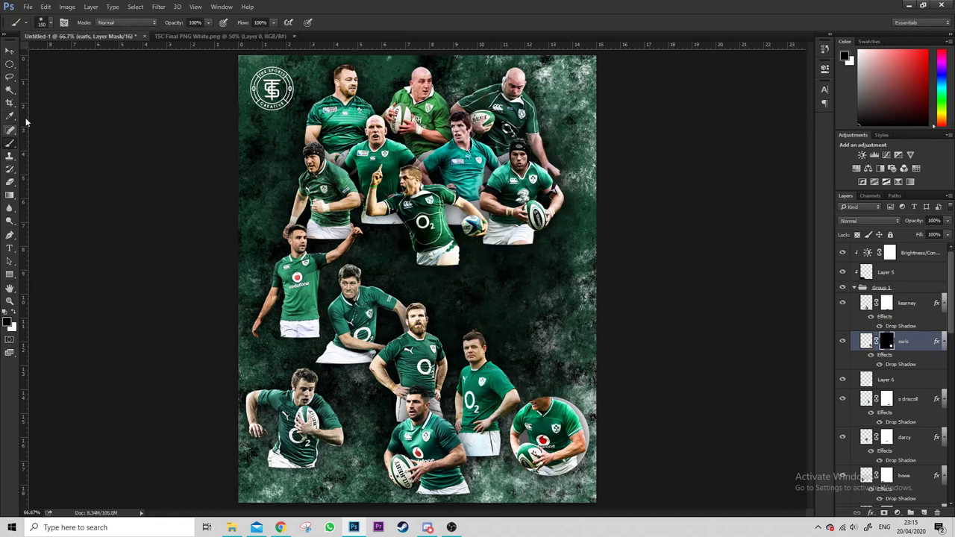
pyautogui.moveTo(538, 388); pyautogui.dragTo(538, 387)
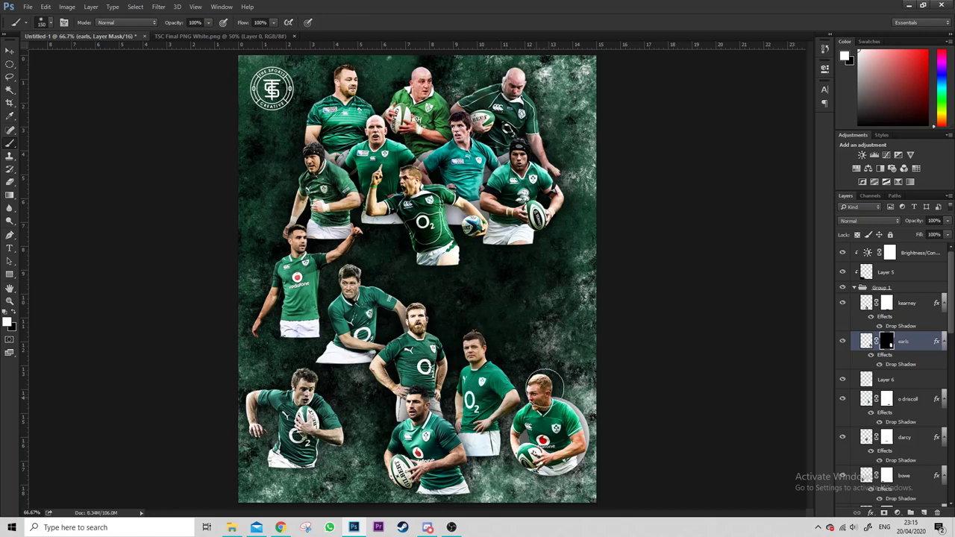
# Duplicate the white circle, place it under kearney, and position it behind the bottom-centre player
pyautogui.scroll(-1, 936, 338)
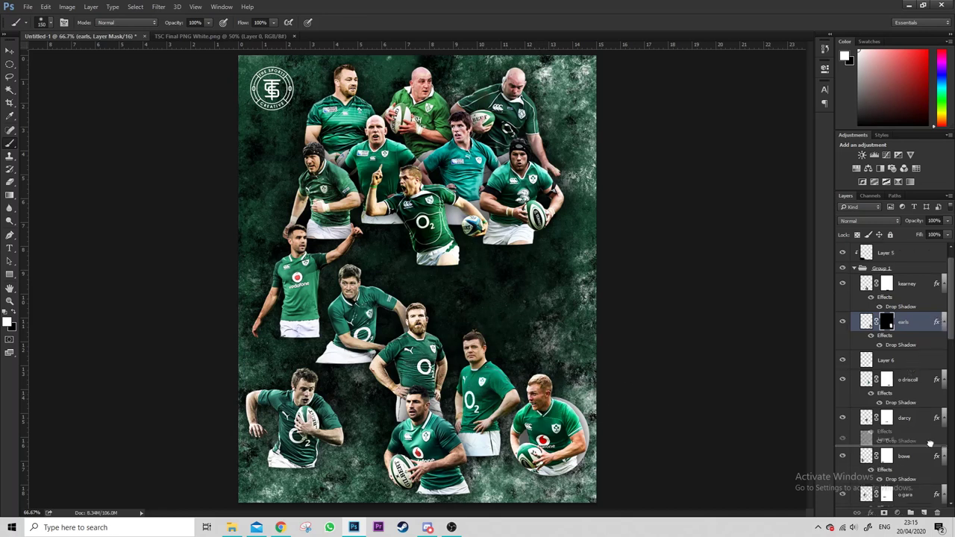
pyautogui.moveTo(914, 380); pyautogui.dragTo(925, 514)
pyautogui.scroll(2, 911, 358)
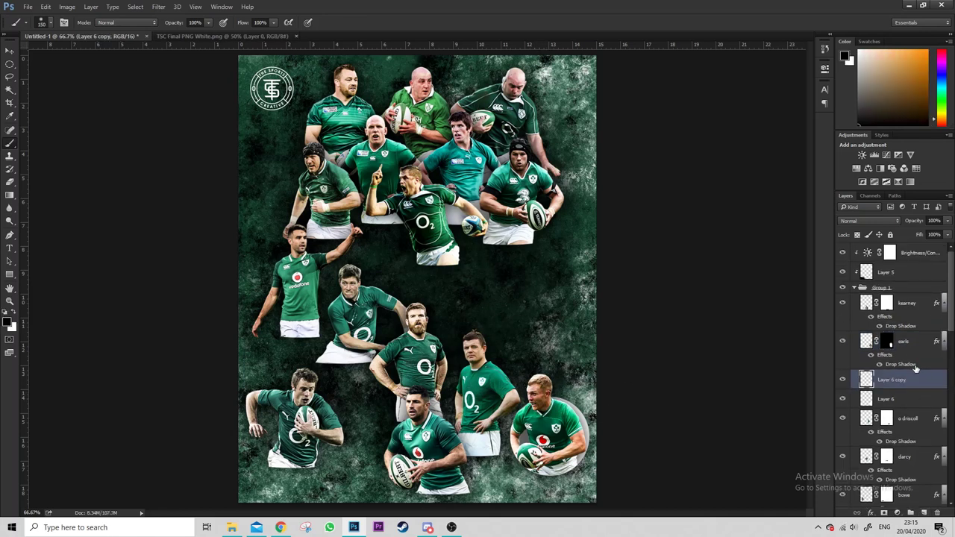
pyautogui.moveTo(907, 381); pyautogui.dragTo(904, 337)
pyautogui.click(10, 53)
pyautogui.moveTo(549, 440)
pyautogui.mouseDown()
pyautogui.moveTo(460, 488)
pyautogui.moveTo(471, 481)
pyautogui.mouseUp()
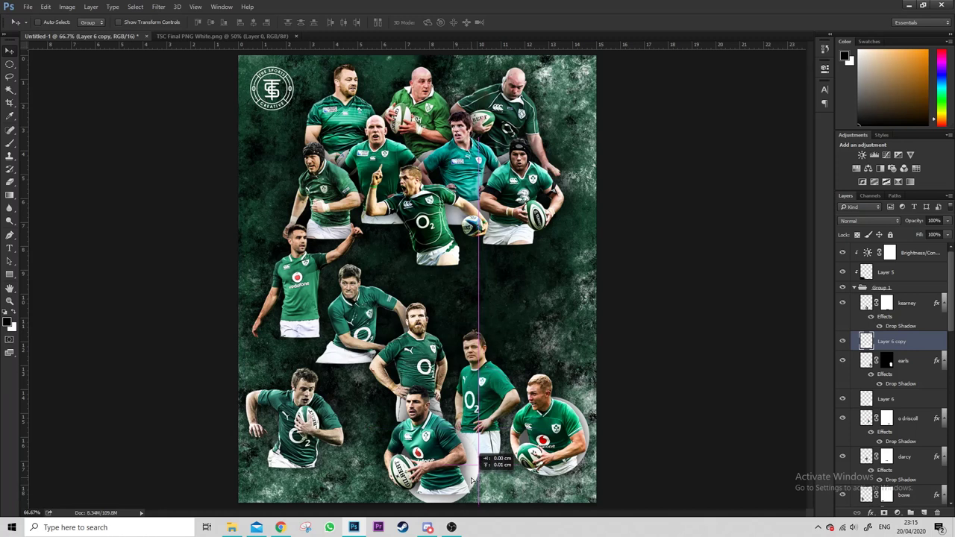
pyautogui.moveTo(471, 481); pyautogui.dragTo(475, 478)
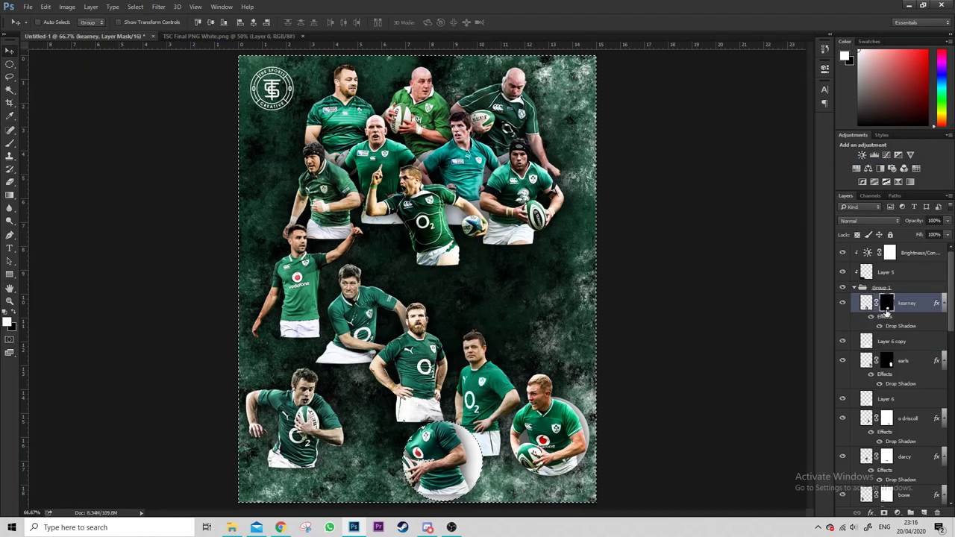
# Reveal the bottom player's head, then move a circle copy behind the centre-right player
pyautogui.moveTo(440, 457)
pyautogui.mouseDown()
pyautogui.moveTo(414, 418)
pyautogui.moveTo(418, 433)
pyautogui.moveTo(470, 459)
pyautogui.mouseUp()
pyautogui.rightClick(874, 304)
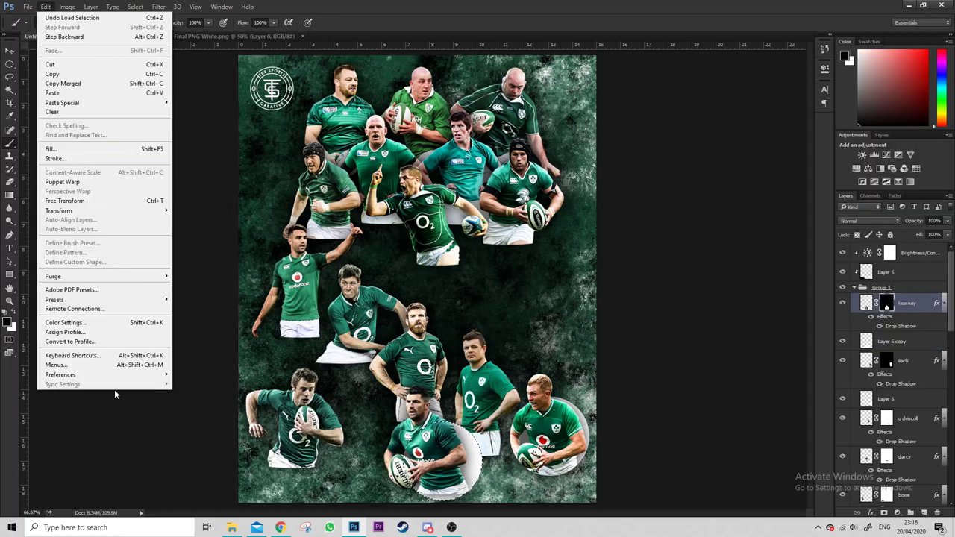
pyautogui.press('v')
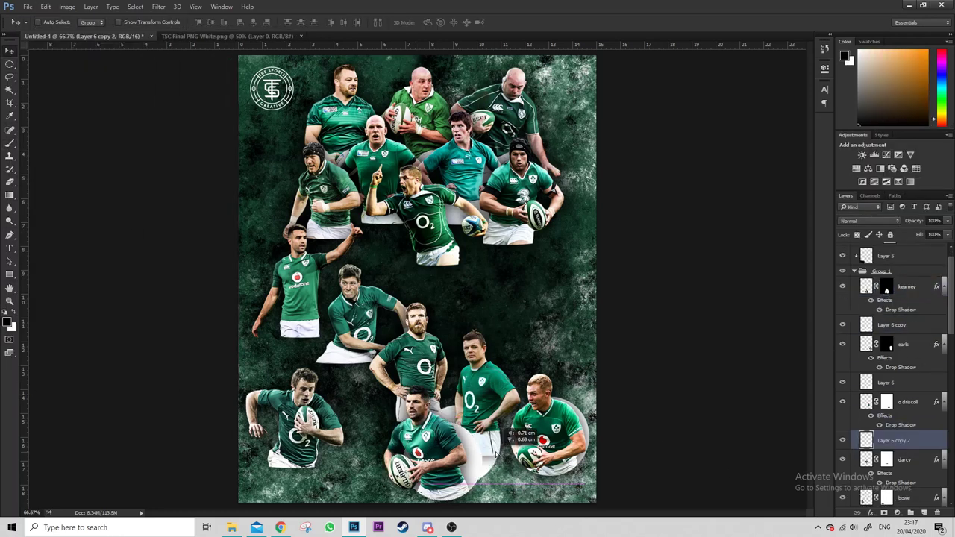
pyautogui.moveTo(512, 448); pyautogui.dragTo(485, 403)
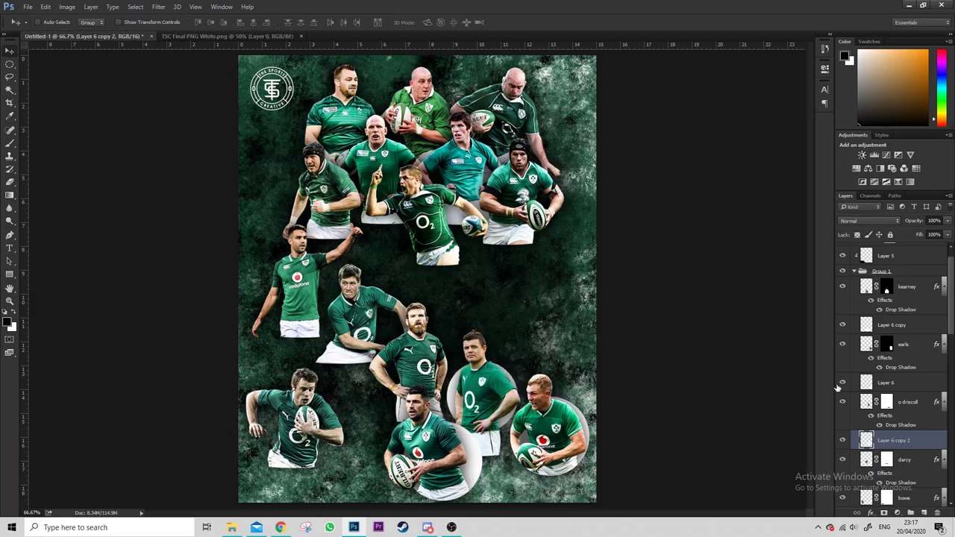
# Mask the o driscoll player to his circle by filling the inverted selection black
pyautogui.click(887, 401)
pyautogui.click(135, 7)
pyautogui.click(146, 17)
pyautogui.hotkey('shift', 'F5')
pyautogui.press('Return')
pyautogui.hotkey('ctrl', 'd')
pyautogui.press('b')
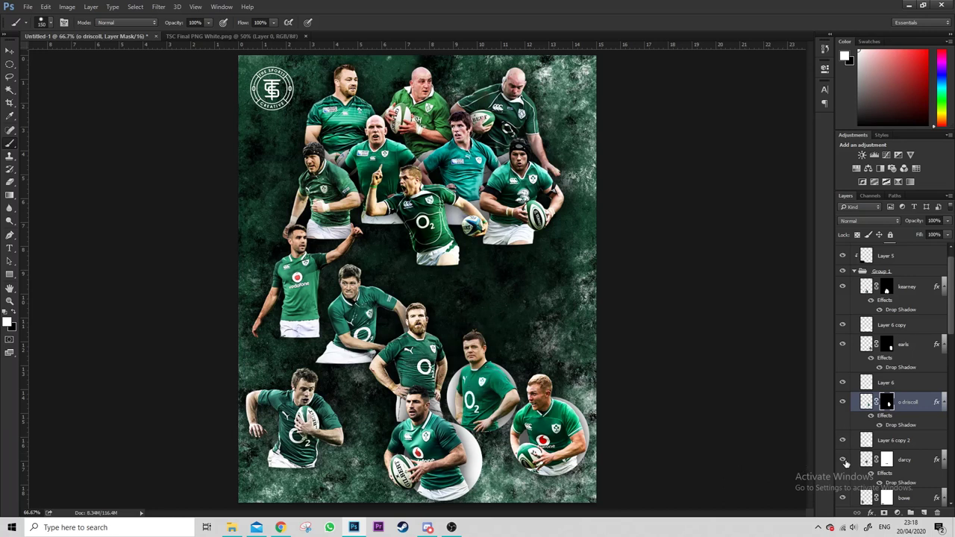
# Reposition the circle layer and target the darcy layer mask
pyautogui.scroll(1, 883, 399)
pyautogui.scroll(-4, 882, 413)
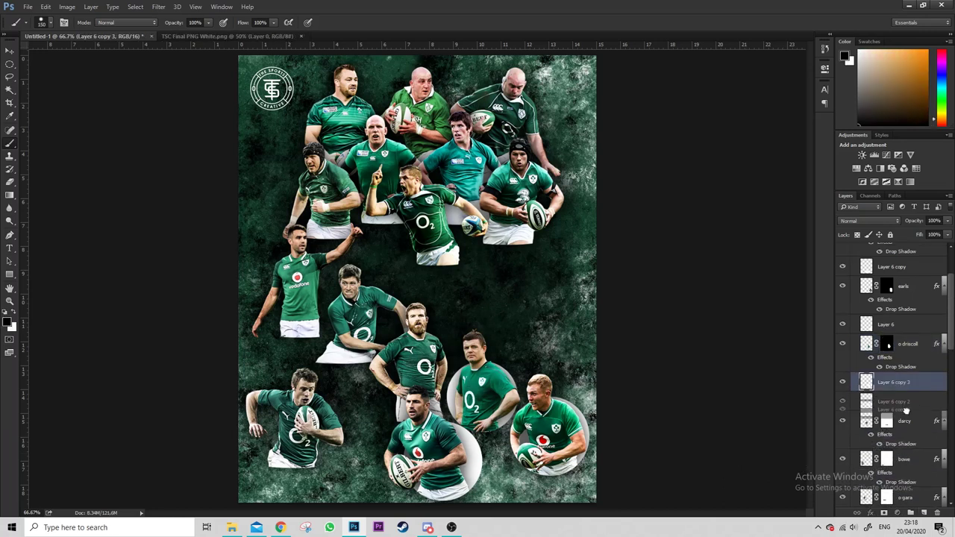
pyautogui.click(893, 439)
pyautogui.moveTo(403, 332)
pyautogui.mouseDown()
pyautogui.moveTo(440, 350)
pyautogui.moveTo(433, 345)
pyautogui.mouseUp()
pyautogui.click(886, 402)
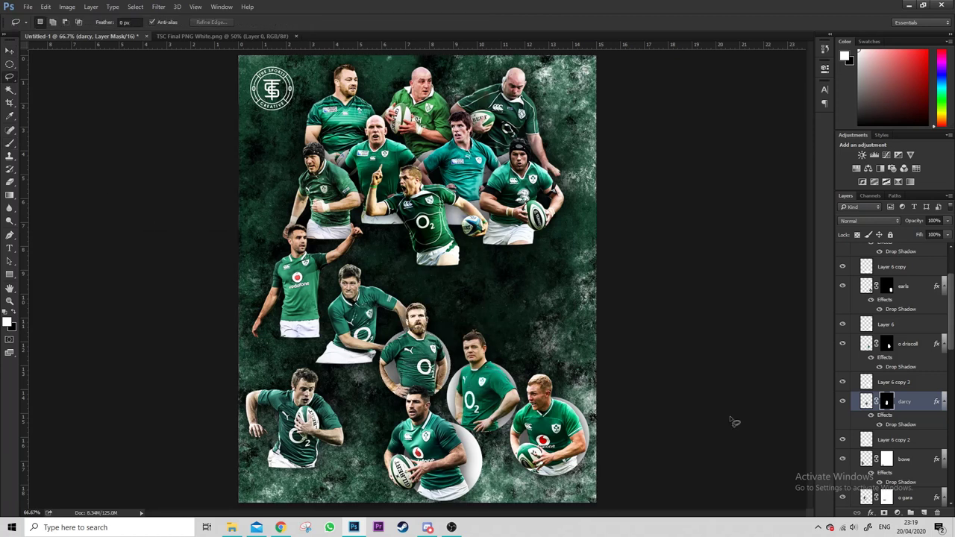
# Place a glow circle copy behind a mid-left player and send it below his layer
pyautogui.scroll(-3, 888, 396)
pyautogui.rightClick(865, 382)
pyautogui.click(858, 202)
pyautogui.press('v')
pyautogui.moveTo(396, 362); pyautogui.dragTo(350, 336)
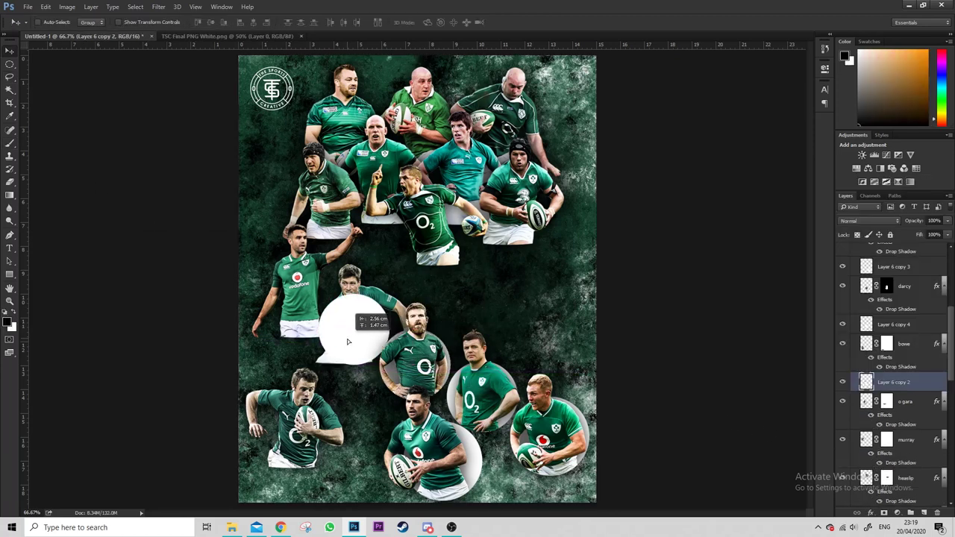
pyautogui.hotkey('ctrl', '[')
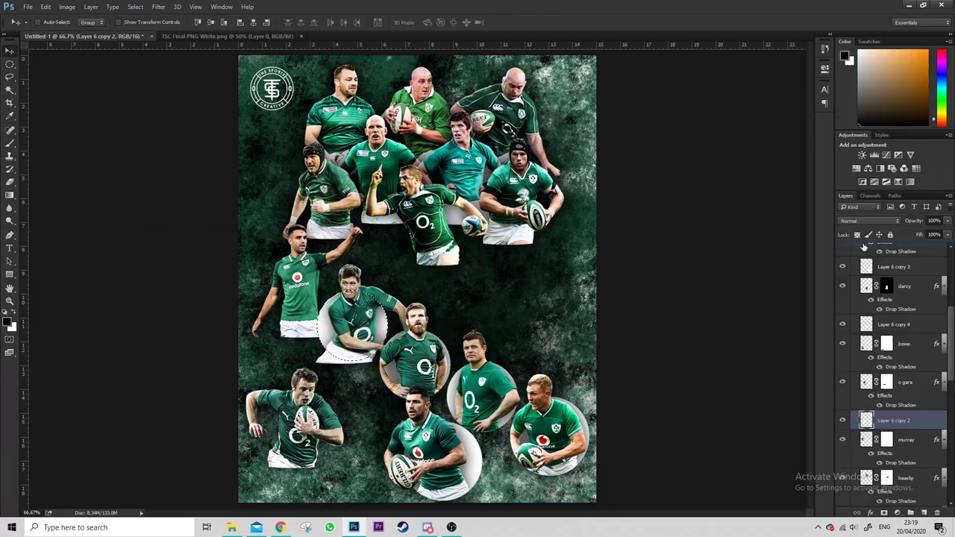
pyautogui.click(887, 382)
pyautogui.hotkey('ctrl', 'd')
pyautogui.press('l')
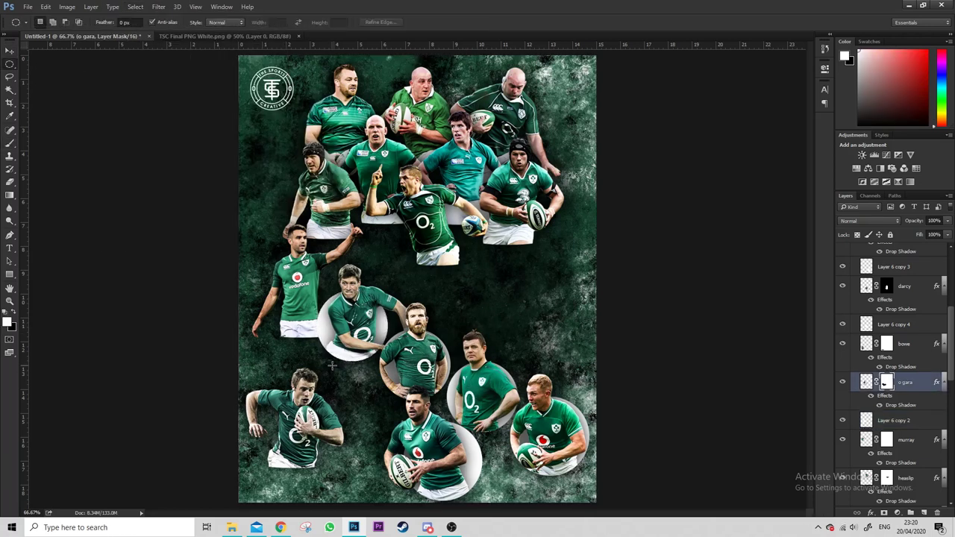
# Duplicate the glow circle behind the pointing player and prepare his mask for clean-up
pyautogui.moveTo(923, 513); pyautogui.dragTo(895, 471)
pyautogui.press('x')
pyautogui.press('v')
pyautogui.moveTo(340, 295); pyautogui.dragTo(288, 297)
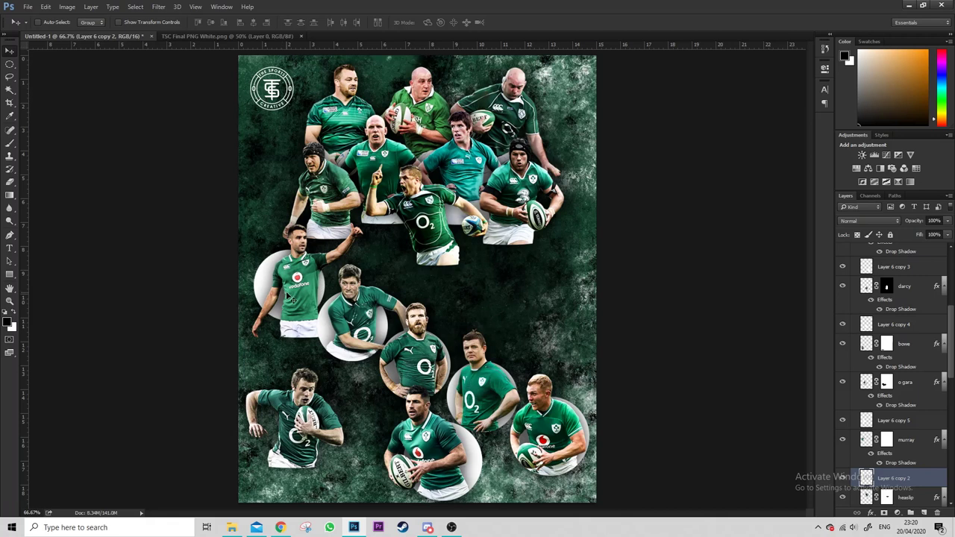
pyautogui.click(886, 439)
pyautogui.press('b')
pyautogui.hotkey('ctrl', 'd')
pyautogui.press('m')
pyautogui.scroll(-3, 895, 373)
pyautogui.press('v')
pyautogui.keyDown('ctrl'); pyautogui.click(865, 361); pyautogui.keyUp('ctrl')
# Copy the glow circle to a new spot behind another player and clean up his mask
pyautogui.rightClick(866, 361)
pyautogui.click(136, 6)
pyautogui.click(150, 57)
pyautogui.moveTo(454, 249)
pyautogui.mouseDown()
pyautogui.moveTo(332, 254)
pyautogui.moveTo(531, 243)
pyautogui.mouseUp()
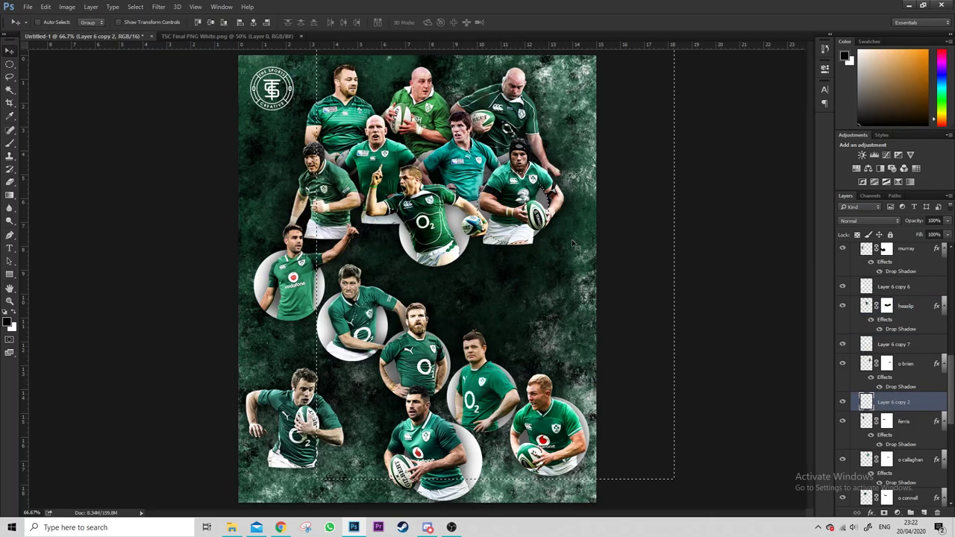
pyautogui.press('b')
pyautogui.click(886, 363)
pyautogui.press('v')
pyautogui.hotkey('ctrl', 'd')
# Copy the glow circle to another player and tuck it below his layer
pyautogui.rightClick(865, 402)
pyautogui.click(858, 264)
pyautogui.press('m')
pyautogui.click(896, 382)
pyautogui.press('v')
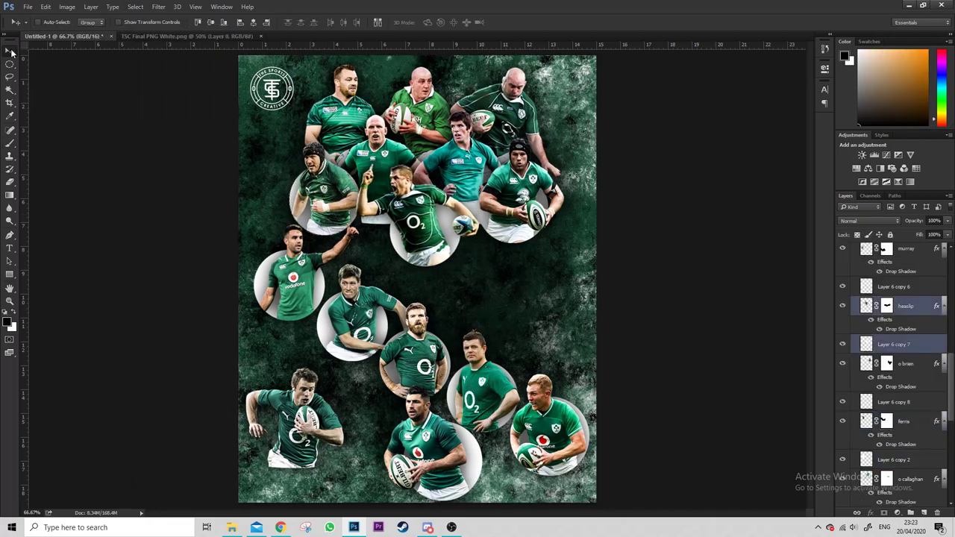
pyautogui.moveTo(895, 382); pyautogui.dragTo(923, 511)
pyautogui.moveTo(463, 186)
pyautogui.mouseDown()
pyautogui.moveTo(449, 195)
pyautogui.moveTo(463, 186)
pyautogui.mouseUp()
# Shift the circle copy sideways so it sits behind its player
pyautogui.click(886, 402)
pyautogui.hotkey('ctrl', 'a')
pyautogui.press('b')
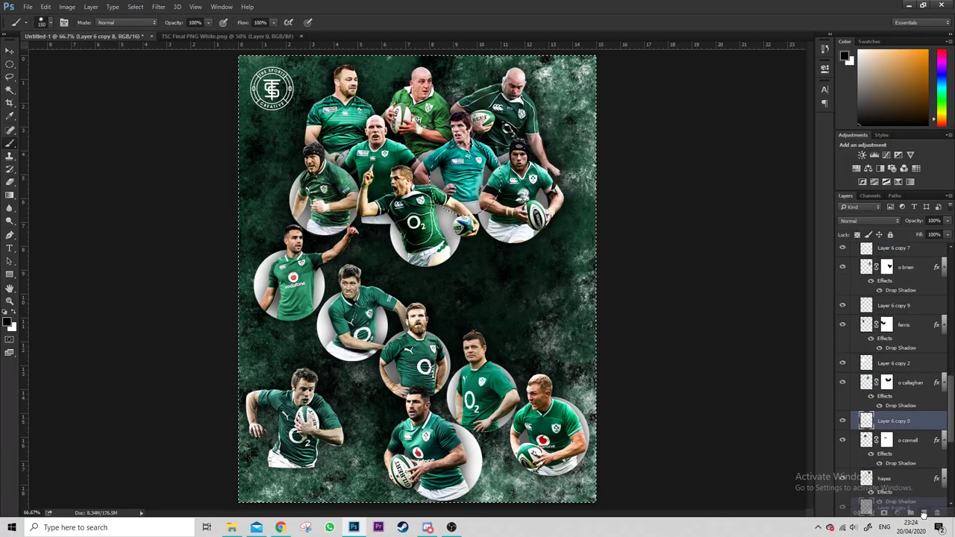
pyautogui.press('v')
pyautogui.click(844, 403)
pyautogui.moveTo(338, 177); pyautogui.dragTo(397, 177)
# Move the newest white circle behind another player in the layer stack
pyautogui.click(886, 362)
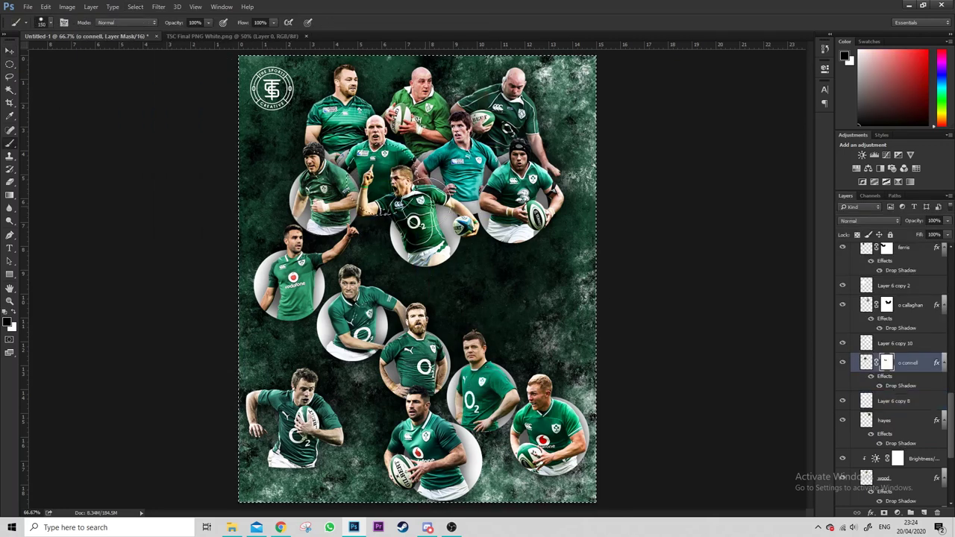
pyautogui.press('m')
pyautogui.press('v')
pyautogui.scroll(-2, 895, 335)
pyautogui.click(894, 382)
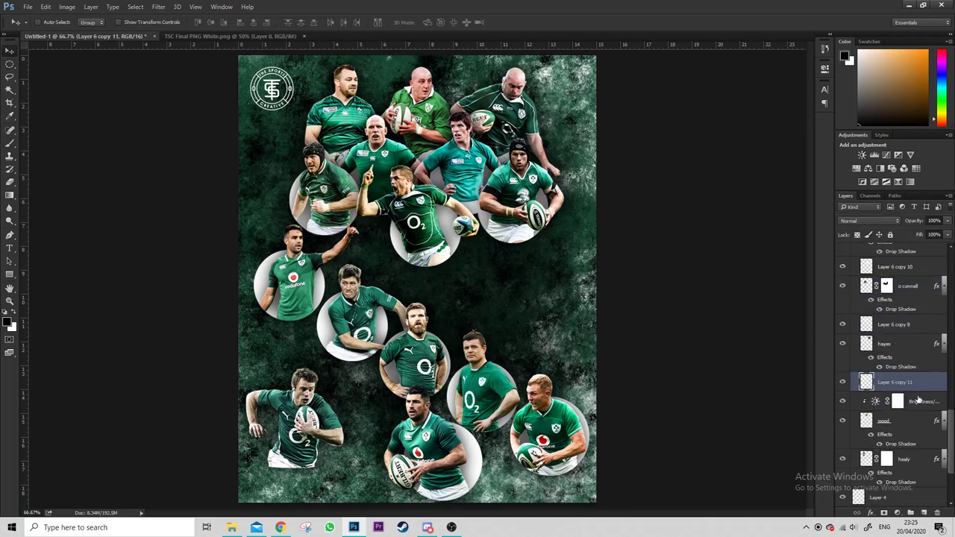
pyautogui.moveTo(385, 200)
pyautogui.mouseDown()
pyautogui.moveTo(356, 180)
pyautogui.moveTo(522, 123)
pyautogui.mouseUp()
pyautogui.moveTo(894, 382); pyautogui.dragTo(901, 418)
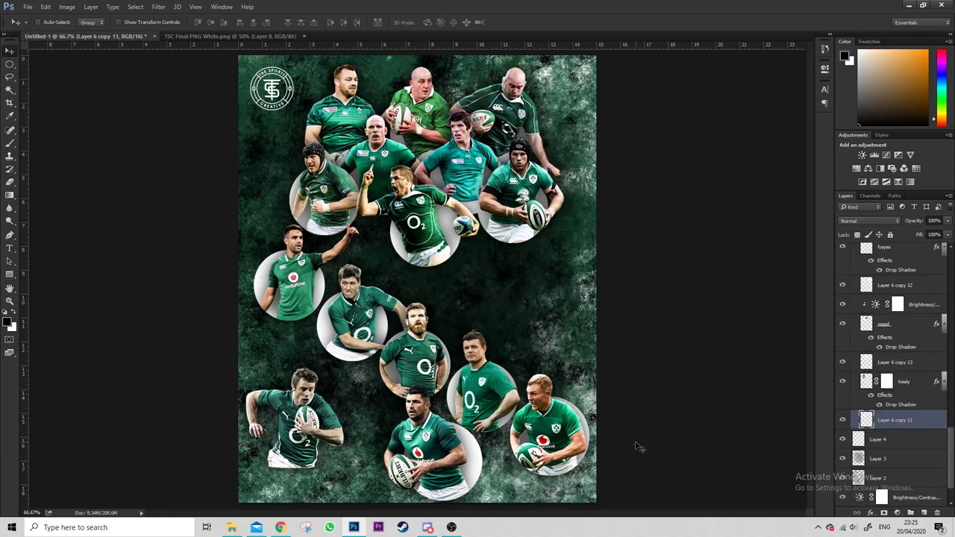
# Duplicate the glow circle under the bottom-left player and touch up his mask
pyautogui.hotkey('ctrl', 'j')
pyautogui.moveTo(895, 419)
pyautogui.mouseDown()
pyautogui.moveTo(886, 252)
pyautogui.moveTo(888, 358)
pyautogui.mouseUp()
pyautogui.click(887, 329)
pyautogui.press('b')
pyautogui.moveTo(253, 441); pyautogui.dragTo(313, 470)
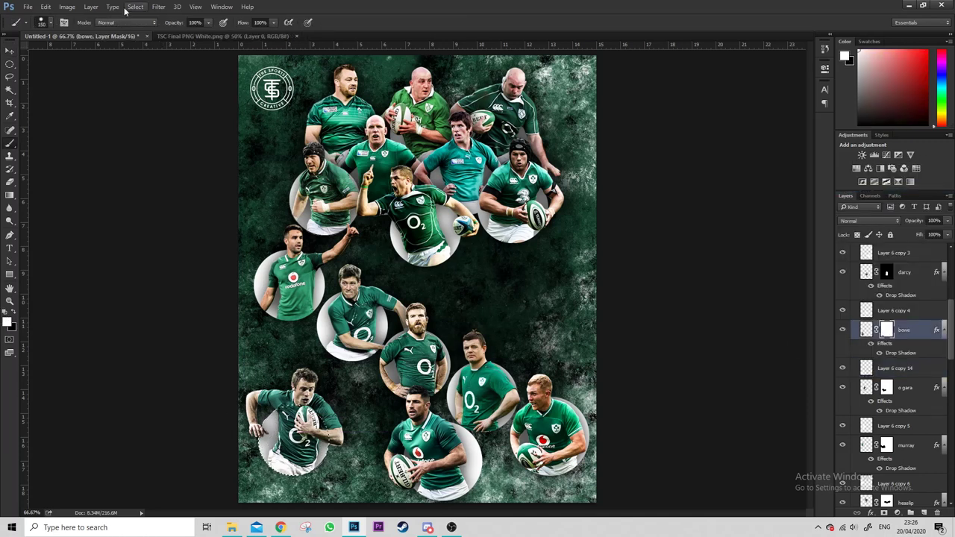
pyautogui.press('m')
# Nudge the bottom-right player together with his circle using Free Transform
pyautogui.scroll(2, 910, 388)
pyautogui.scroll(3, 910, 387)
pyautogui.click(903, 360)
pyautogui.keyDown('shift'); pyautogui.click(888, 399); pyautogui.keyUp('shift')
pyautogui.hotkey('ctrl', 't')
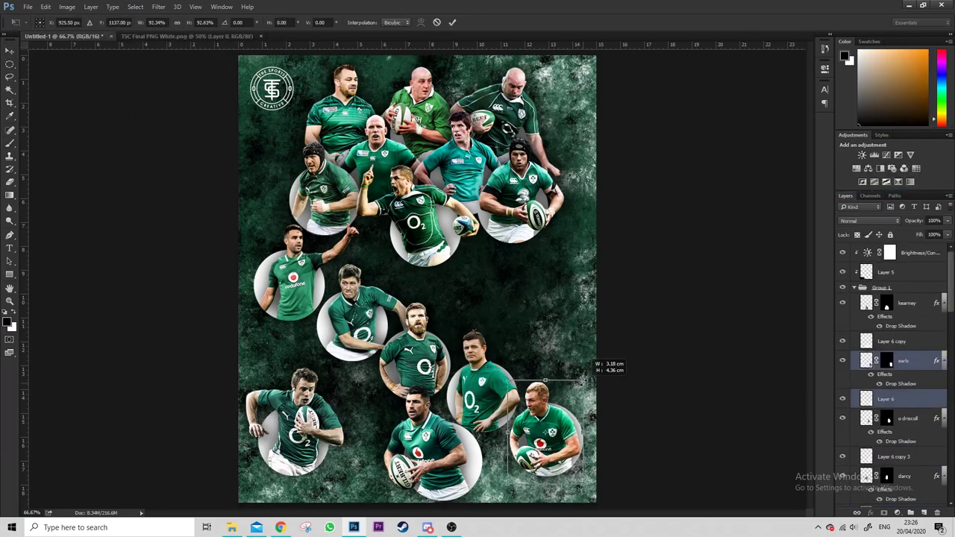
pyautogui.moveTo(580, 403); pyautogui.dragTo(582, 407)
pyautogui.press('Return')
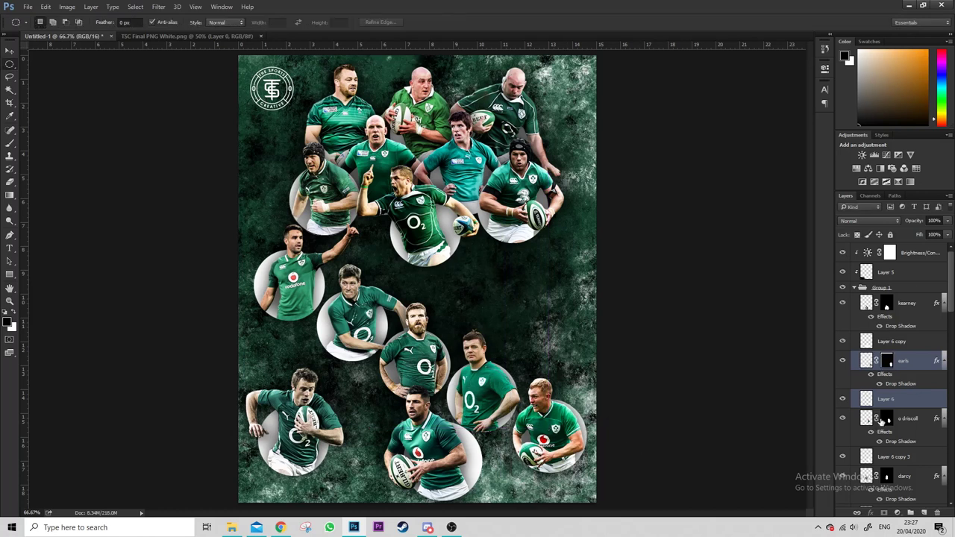
# Nudge the bottom-centre player and his circle slightly up and left
pyautogui.click(891, 341)
pyautogui.keyDown('shift'); pyautogui.click(906, 302); pyautogui.keyUp('shift')
pyautogui.hotkey('ctrl', 't')
pyautogui.moveTo(464, 424); pyautogui.dragTo(460, 423)
pyautogui.press('Return')
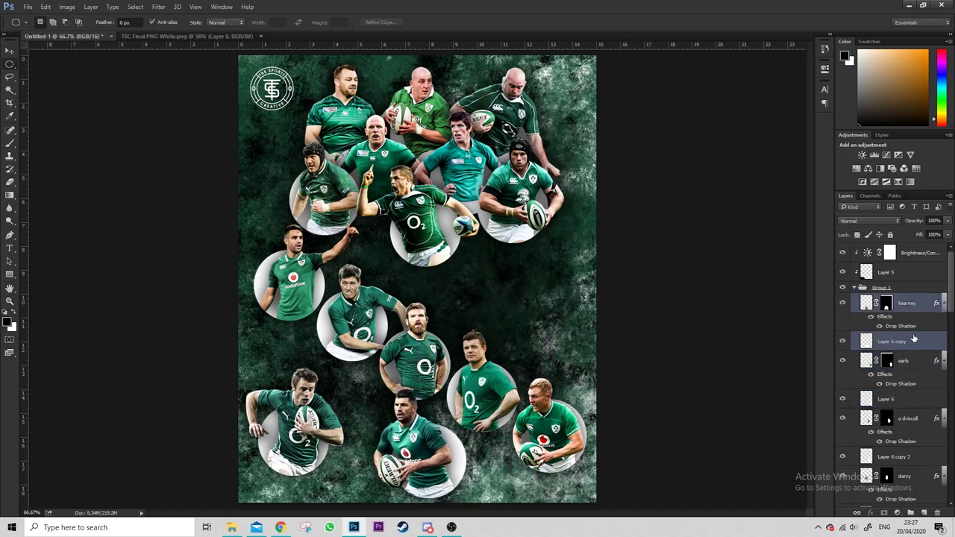
# Shift the raised-arm centre player with his circle, then stamp all visible layers into a new top layer
pyautogui.scroll(-3, 912, 339)
pyautogui.scroll(-5, 895, 358)
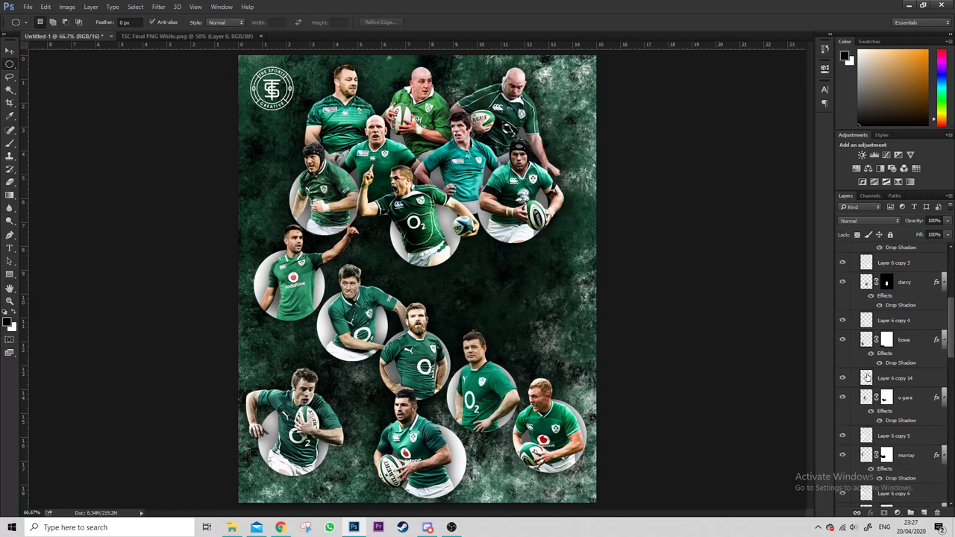
pyautogui.click(904, 435)
pyautogui.keyDown('shift'); pyautogui.click(903, 474); pyautogui.keyUp('shift')
pyautogui.press('v')
pyautogui.moveTo(434, 224); pyautogui.dragTo(430, 223)
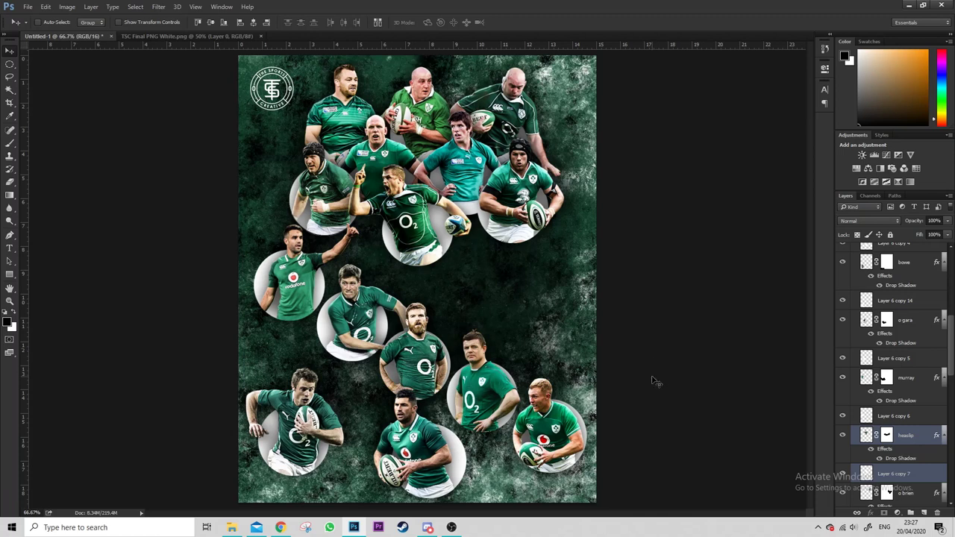
pyautogui.hotkey('ctrl', 'shift', 'alt', 'e')
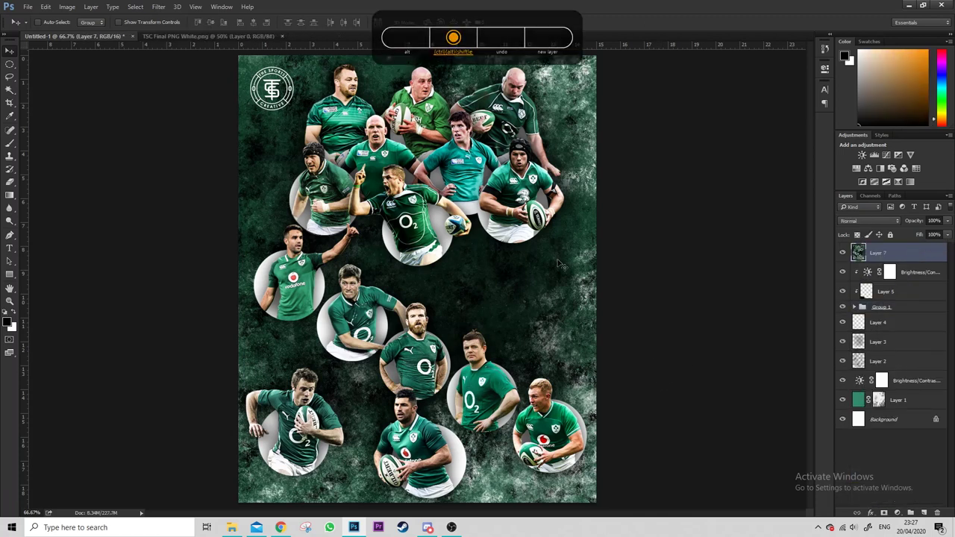
pyautogui.click(158, 6)
# In Camera Raw, raise exposure, contrast, highlights and vibrance, and lower saturation
pyautogui.click(194, 65)
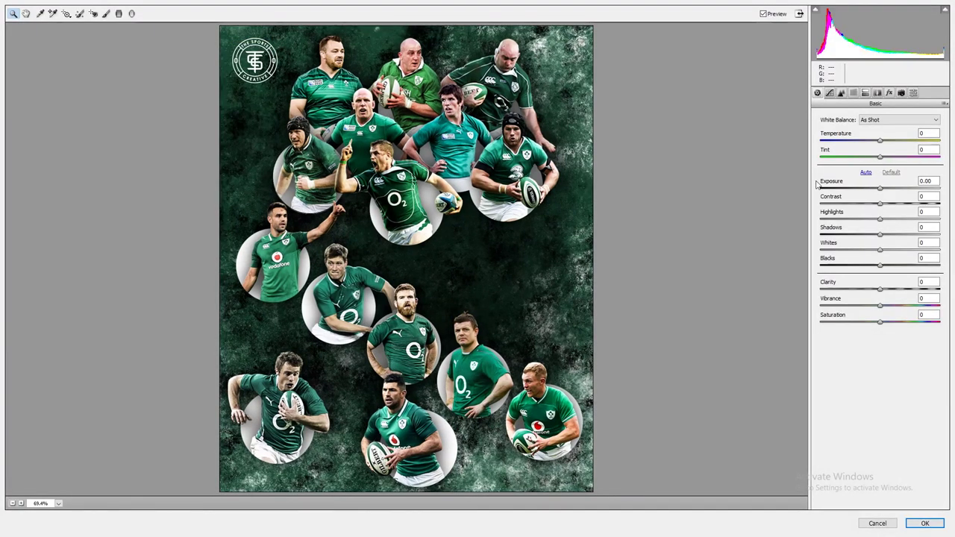
pyautogui.moveTo(881, 192); pyautogui.dragTo(883, 190)
pyautogui.moveTo(880, 203); pyautogui.dragTo(896, 203)
pyautogui.moveTo(881, 289); pyautogui.dragTo(890, 289)
pyautogui.moveTo(880, 322); pyautogui.dragTo(870, 322)
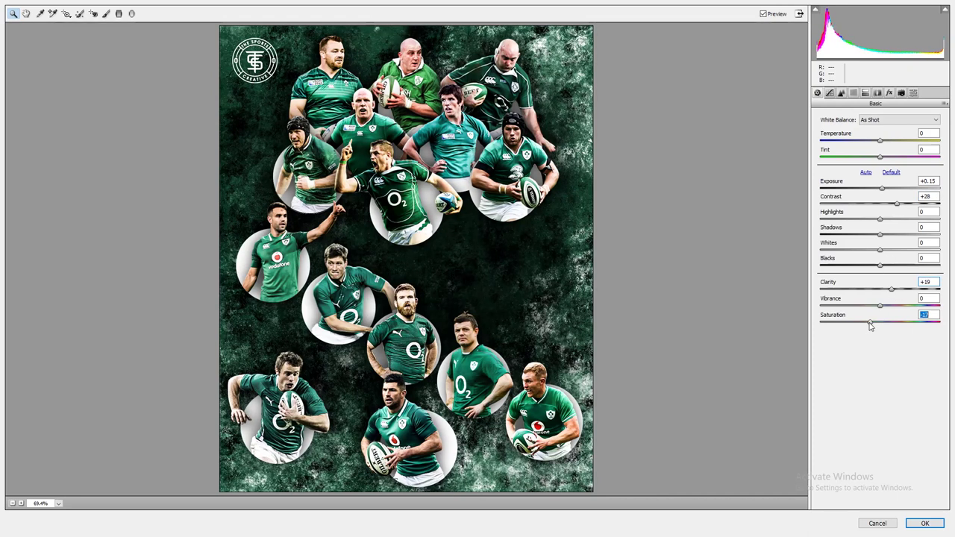
pyautogui.moveTo(883, 290); pyautogui.dragTo(873, 289)
pyautogui.moveTo(882, 188)
pyautogui.mouseDown()
pyautogui.moveTo(901, 218)
pyautogui.moveTo(888, 218)
pyautogui.mouseUp()
pyautogui.moveTo(880, 306); pyautogui.dragTo(895, 306)
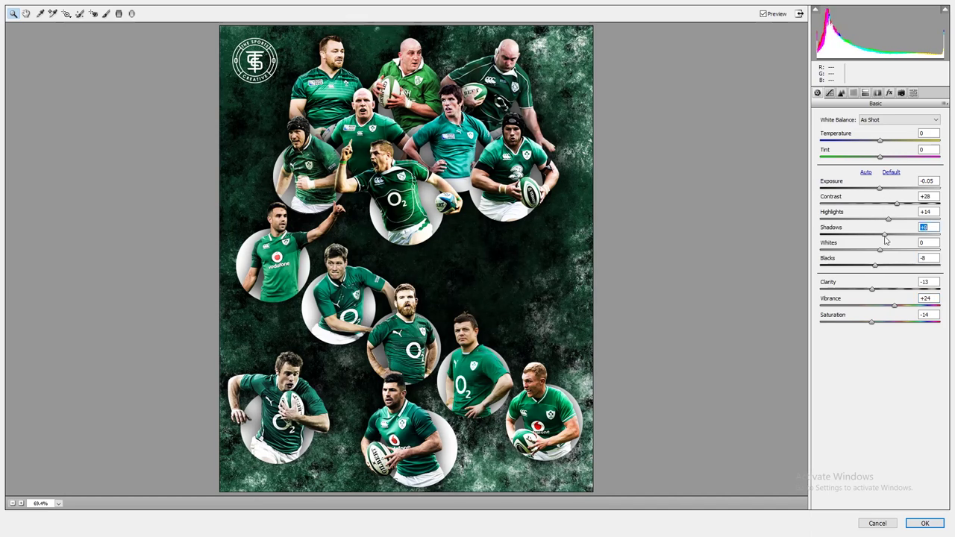
# Add a dark, softly feathered post-crop vignette
pyautogui.click(841, 93)
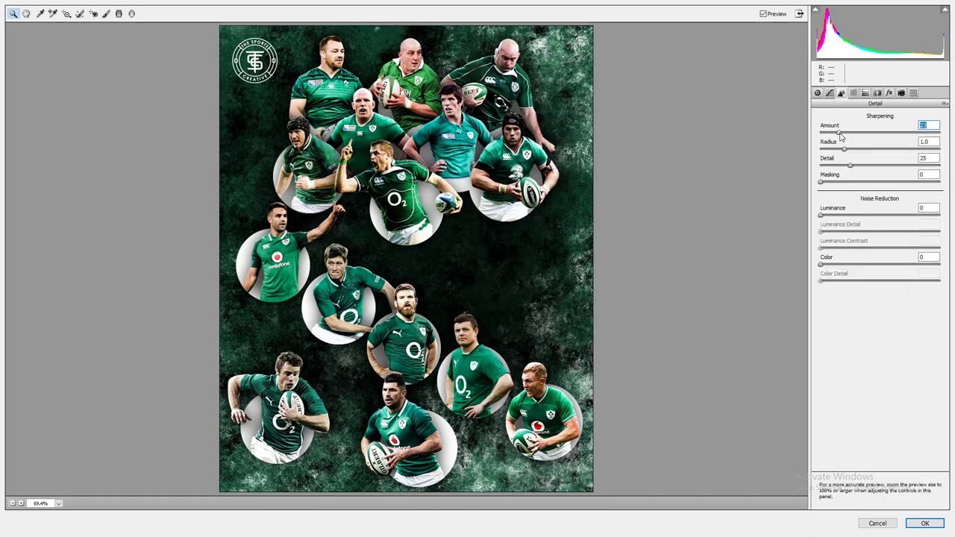
pyautogui.click(889, 93)
pyautogui.moveTo(879, 222); pyautogui.dragTo(851, 221)
pyautogui.moveTo(880, 271); pyautogui.dragTo(940, 271)
pyautogui.moveTo(851, 221)
pyautogui.mouseDown()
pyautogui.moveTo(859, 225)
pyautogui.moveTo(877, 204)
pyautogui.moveTo(843, 222)
pyautogui.moveTo(858, 227)
pyautogui.mouseUp()
pyautogui.click(817, 92)
pyautogui.click(889, 92)
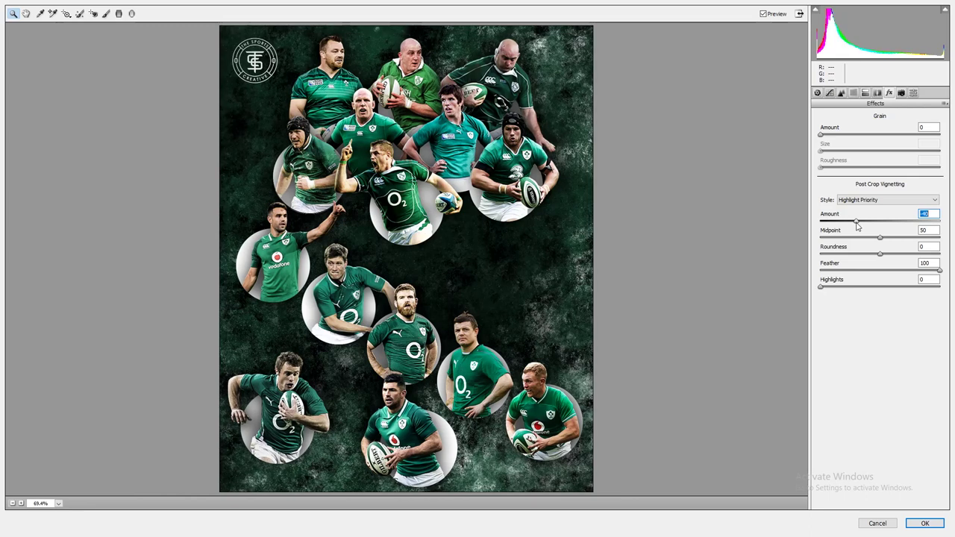
# Lower the sharpening amount and detail to zero, then apply the Camera Raw grade
pyautogui.click(841, 93)
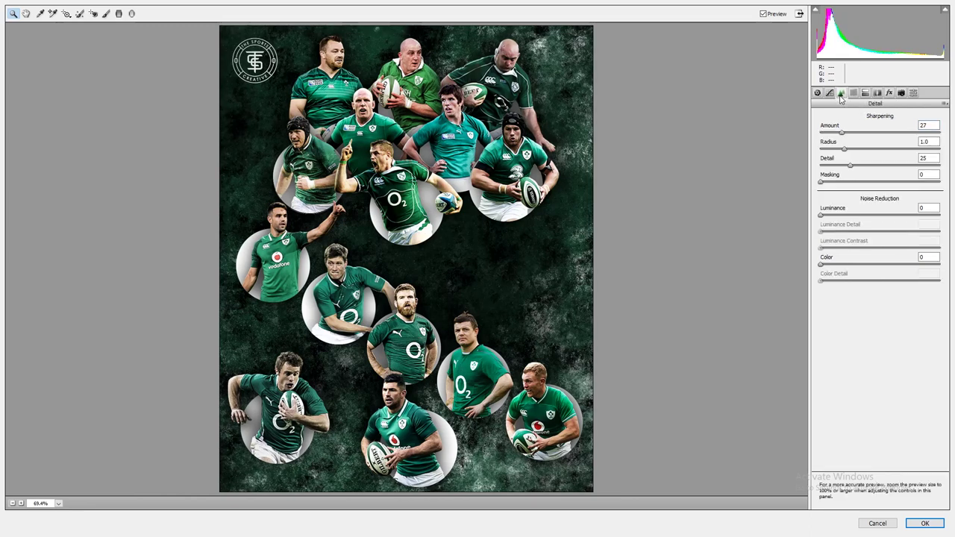
pyautogui.moveTo(843, 162); pyautogui.dragTo(825, 165)
pyautogui.moveTo(821, 216)
pyautogui.mouseDown()
pyautogui.moveTo(856, 218)
pyautogui.moveTo(798, 216)
pyautogui.mouseUp()
pyautogui.moveTo(842, 134); pyautogui.dragTo(836, 134)
pyautogui.click(923, 524)
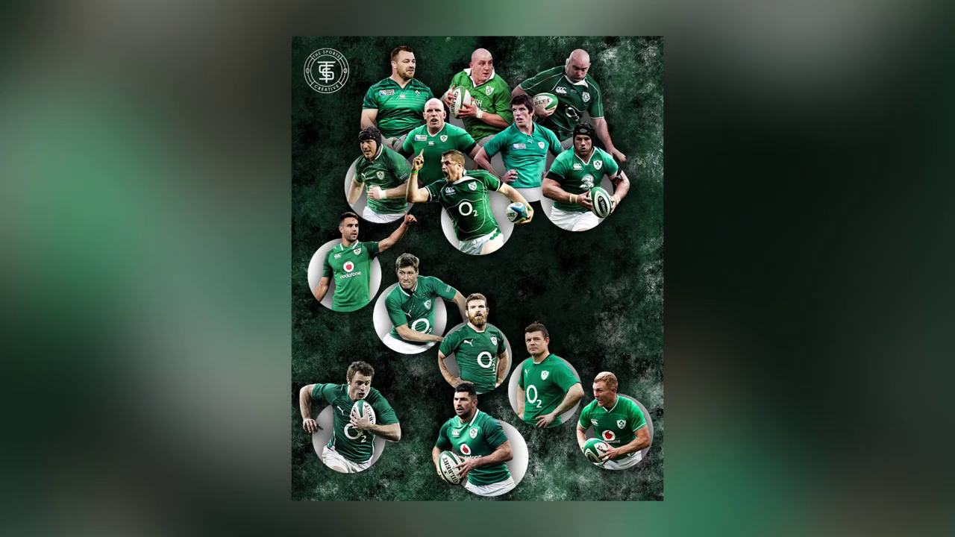